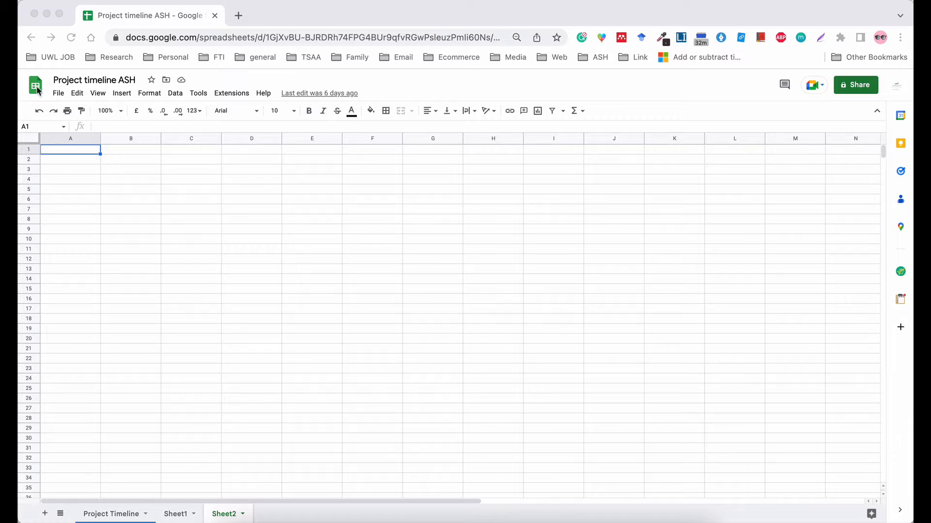
In a new Chrome tab, go to Google and open Sheets from the Google apps grid.
click(238, 16)
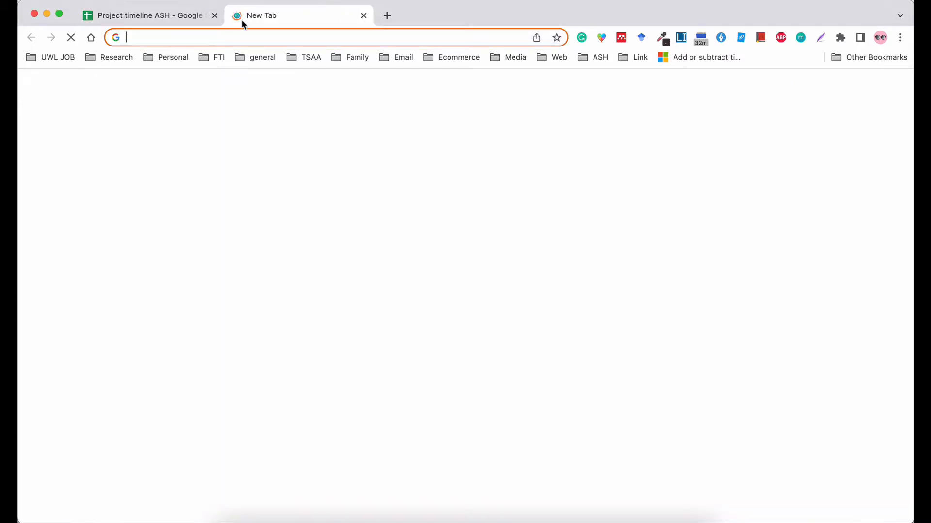
text(GOO)
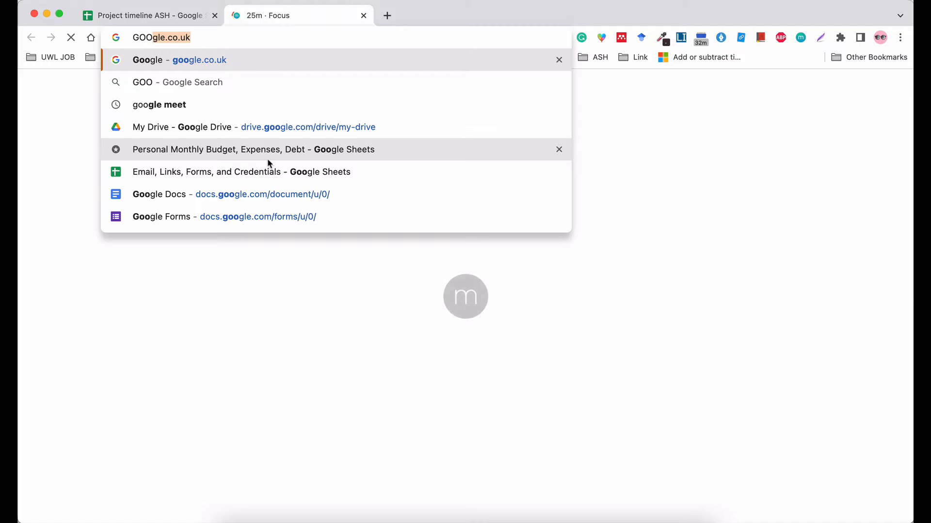
key(Return)
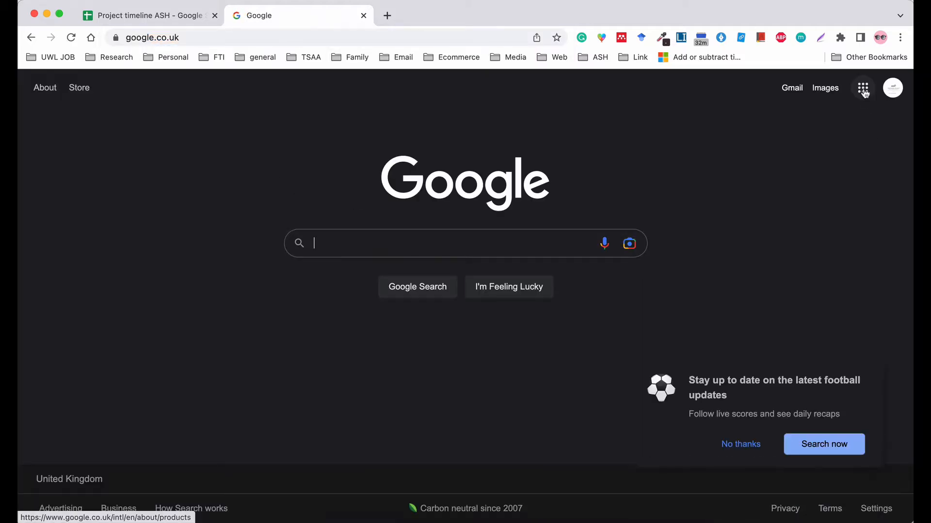
click(863, 90)
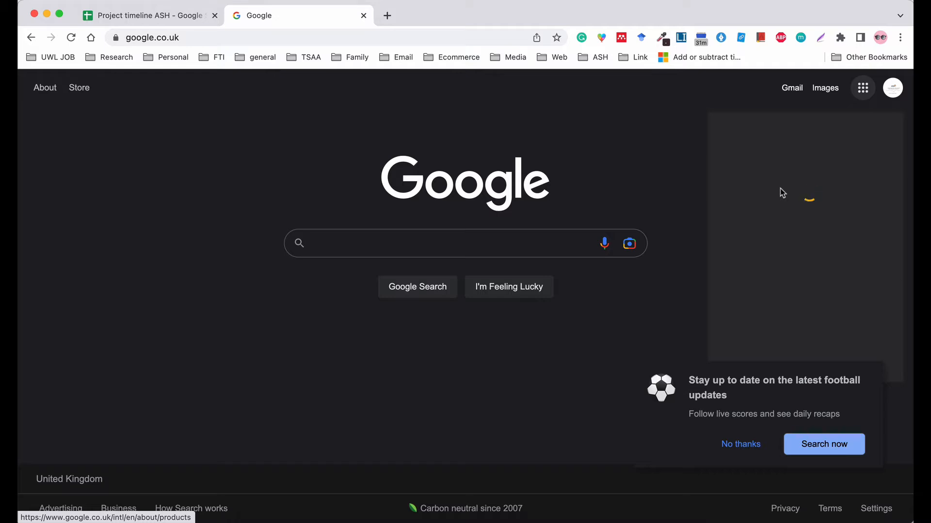
scroll(793, 292, down, 5)
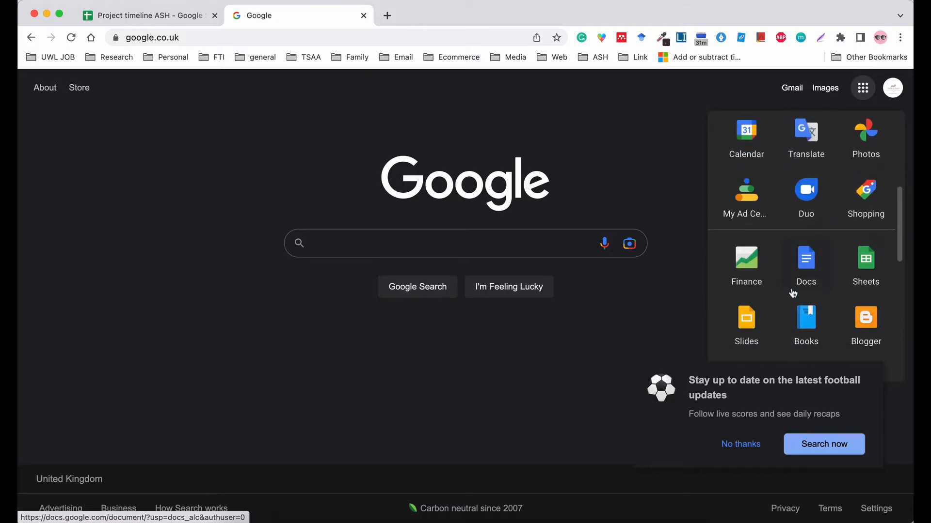
click(871, 268)
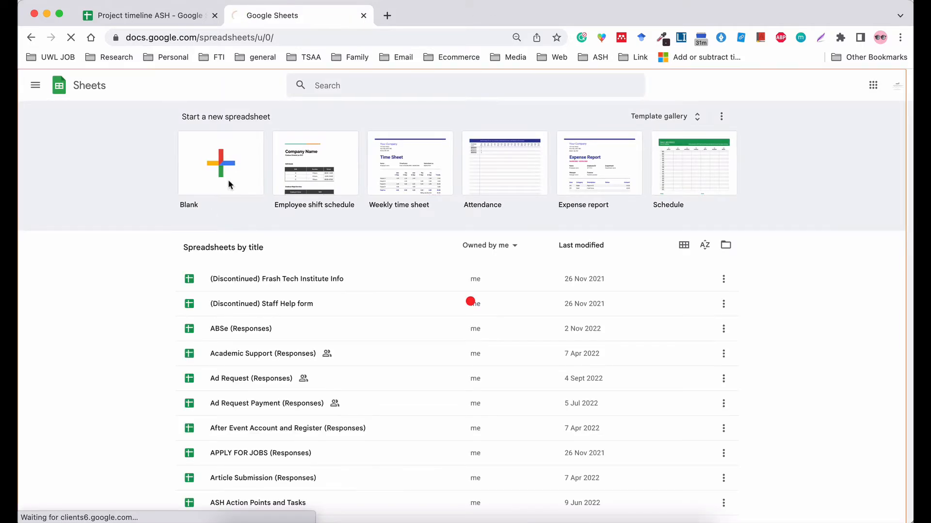
Start a blank spreadsheet and retitle 'Untitled spreadsheet' as 'Project Timeline'.
click(228, 183)
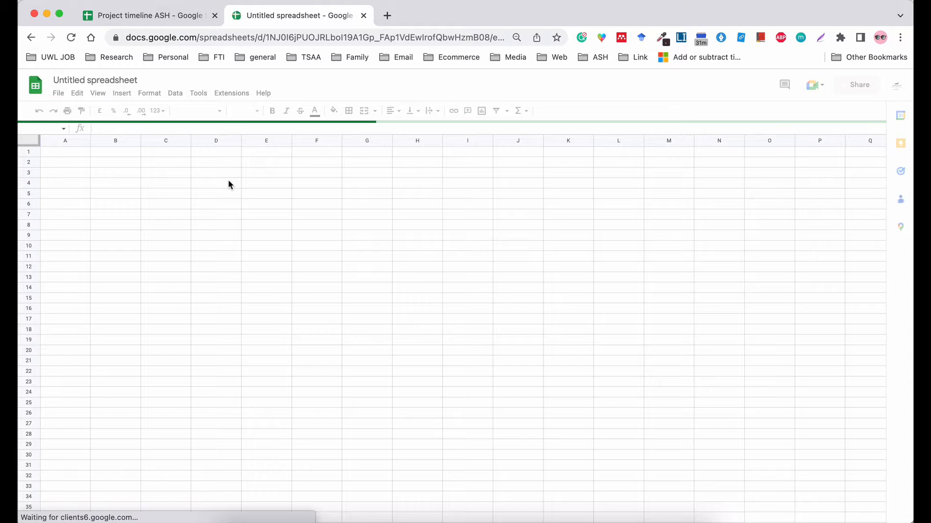
click(85, 81)
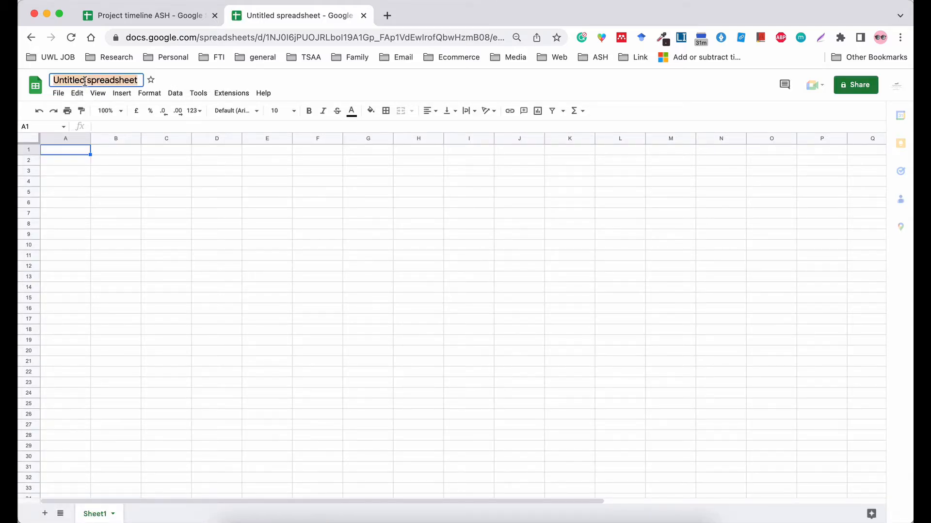
text(PROJE)
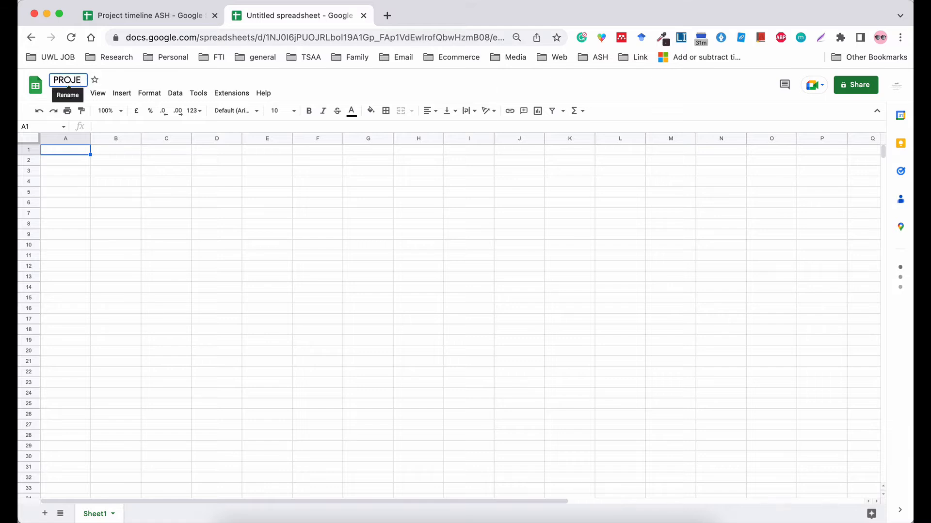
key(BackSpace)
key(BackSpace)
key(BackSpace)
key(BackSpace)
text(rojec)
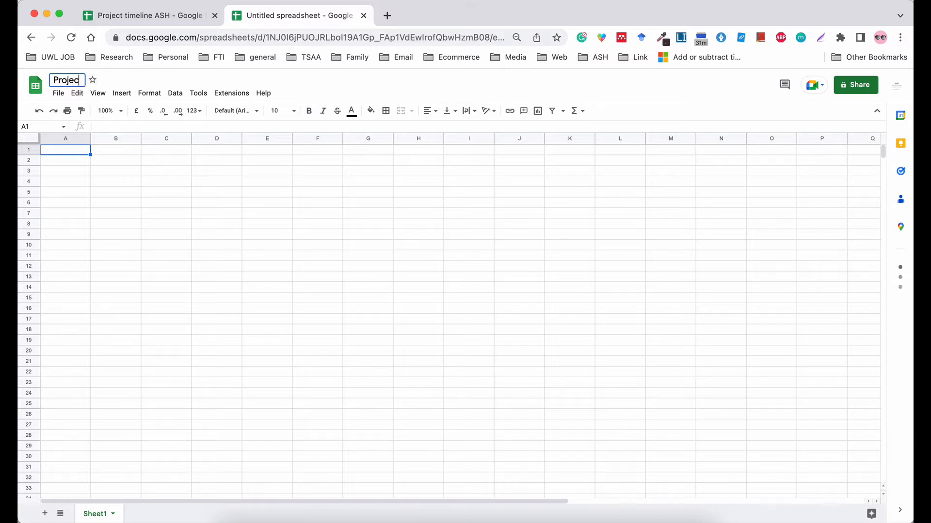
text(t Timeline)
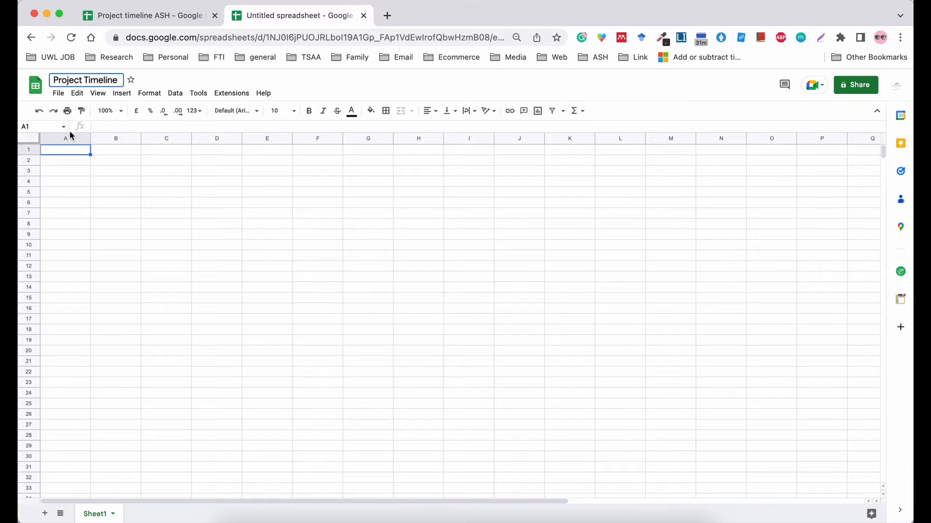
click(66, 165)
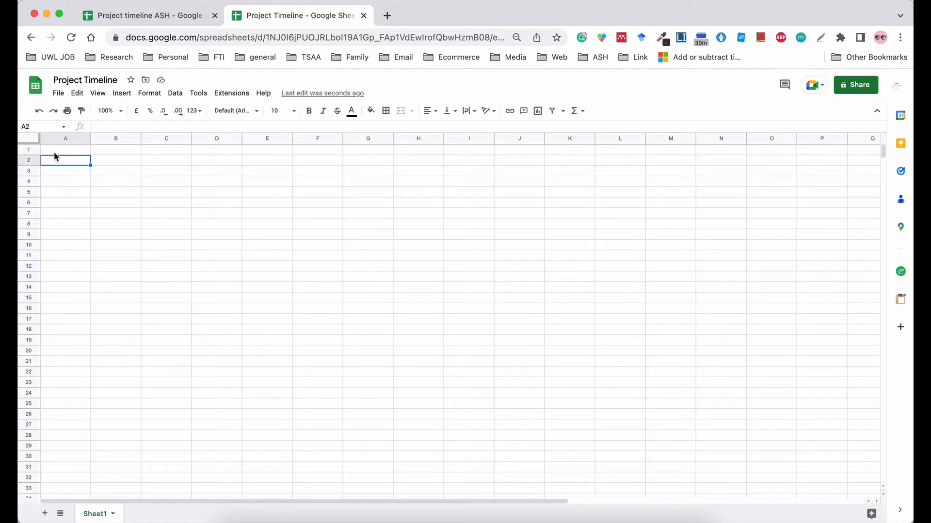
Put the header 'Item' in cell A1.
text(Iten)
key(BackSpace)
key(BackSpace)
key(BackSpace)
key(BackSpace)
click(48, 151)
text(Item)
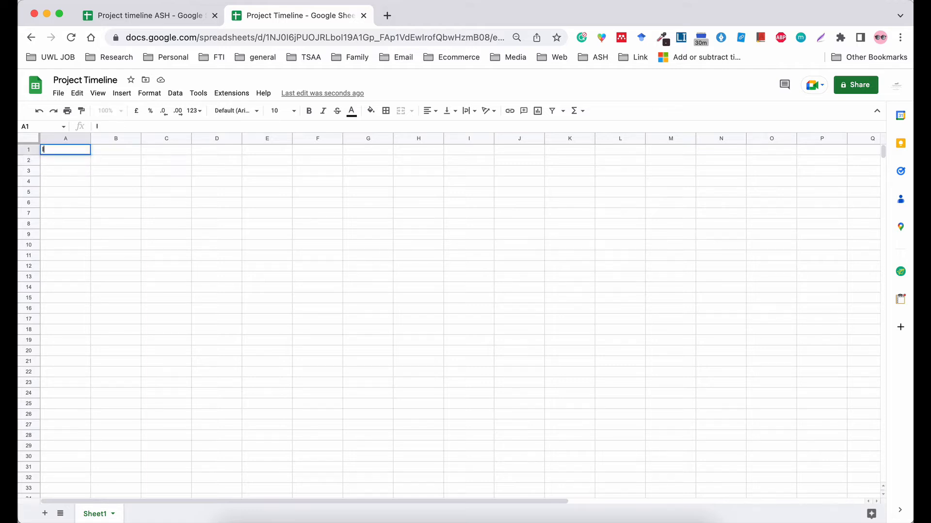
key(Tab)
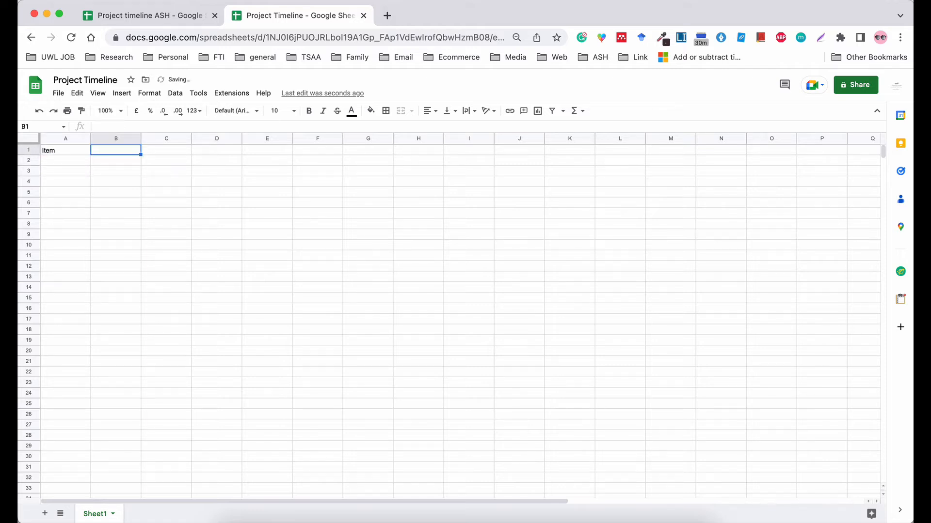
Enter 'Formulate a research topic' in A2 and 'Initial literature search' in A3.
click(47, 162)
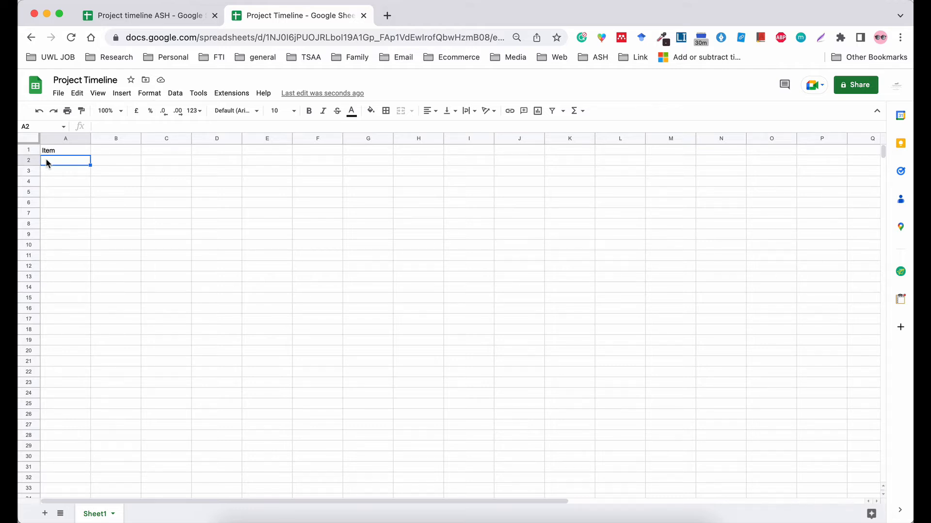
text(Formulatie a)
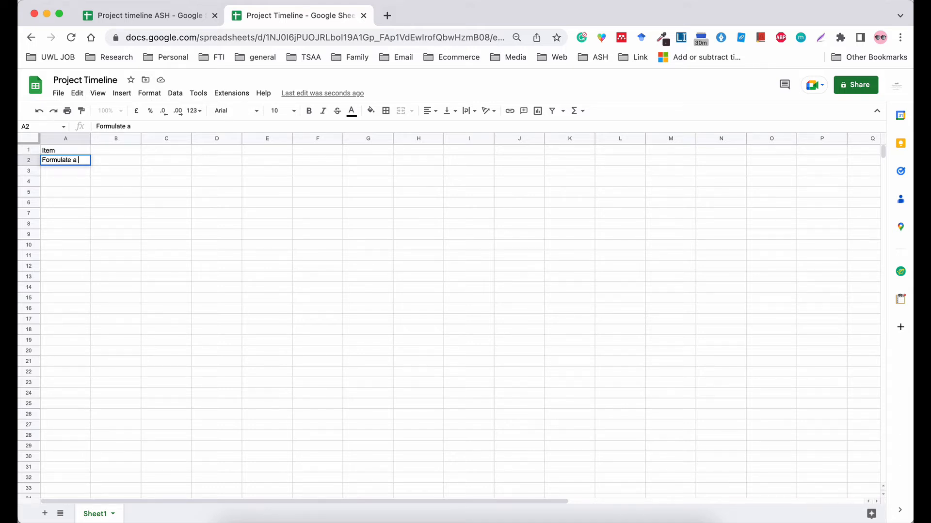
text( research topic)
key(Return)
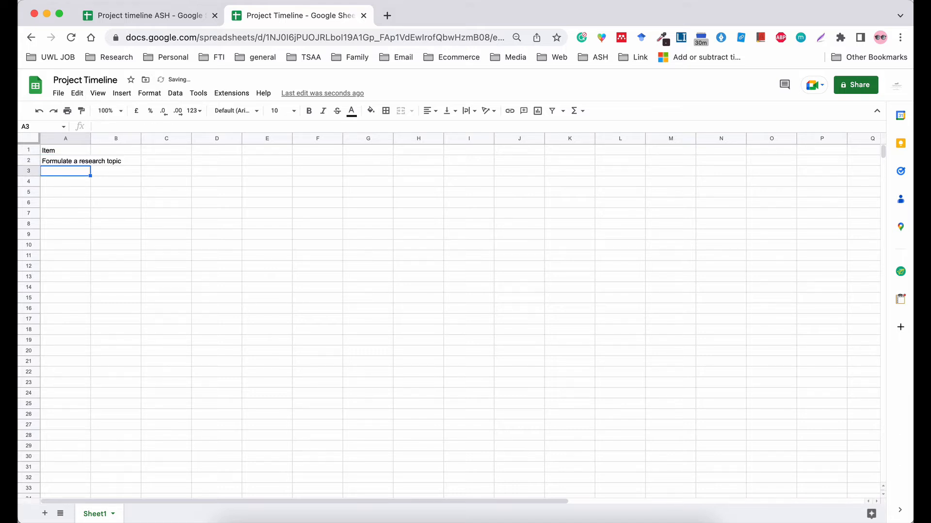
text(Init)
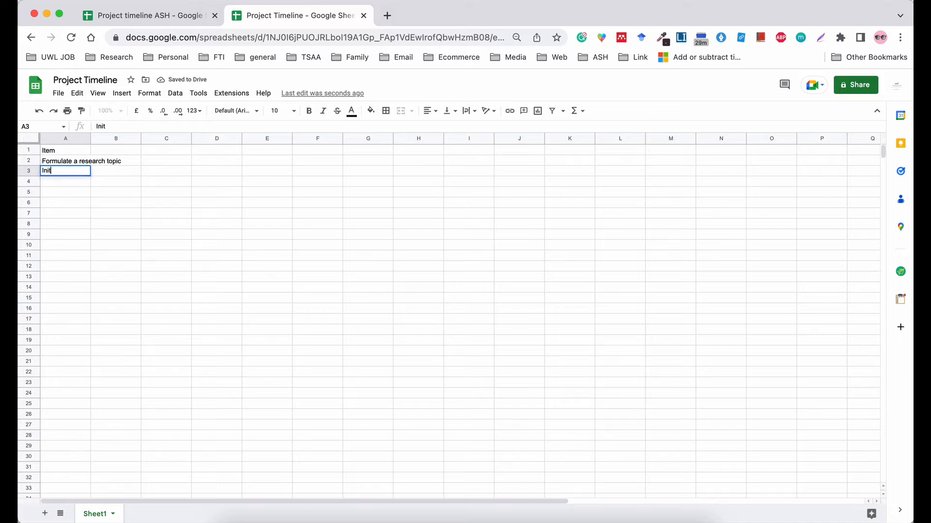
text(ial Literature search)
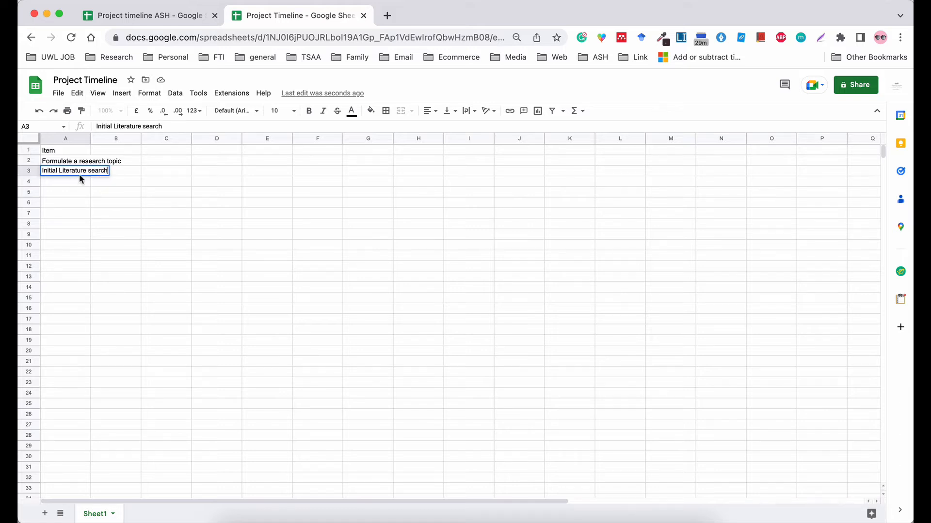
click(63, 171)
key(BackSpace)
key(BackSpace)
text(l)
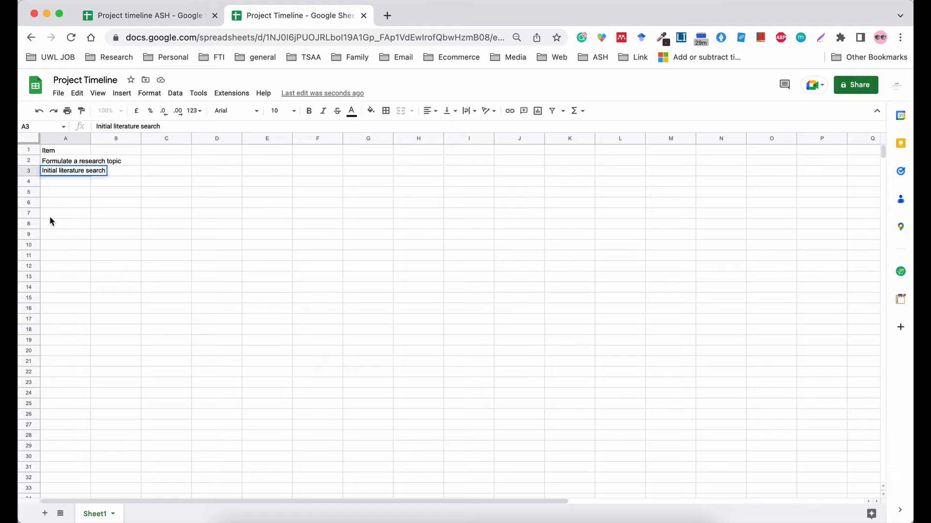
click(45, 185)
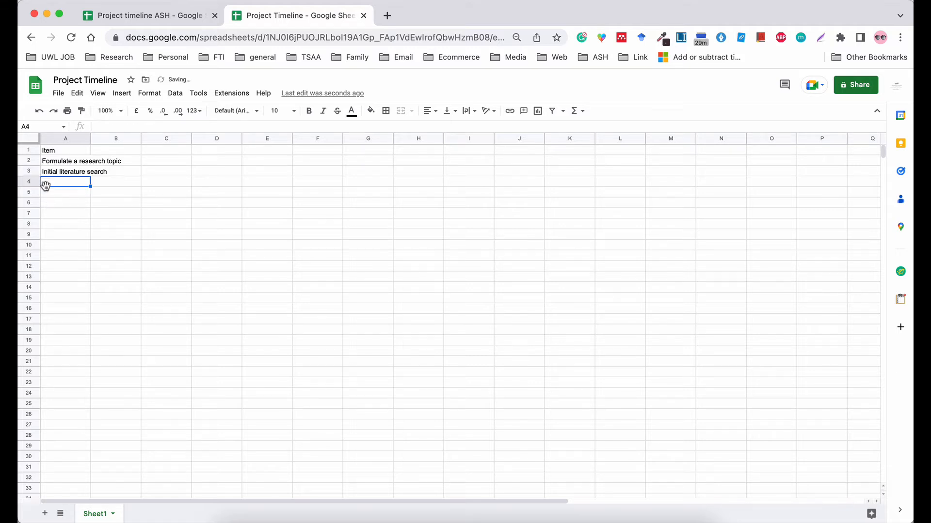
click(900, 38)
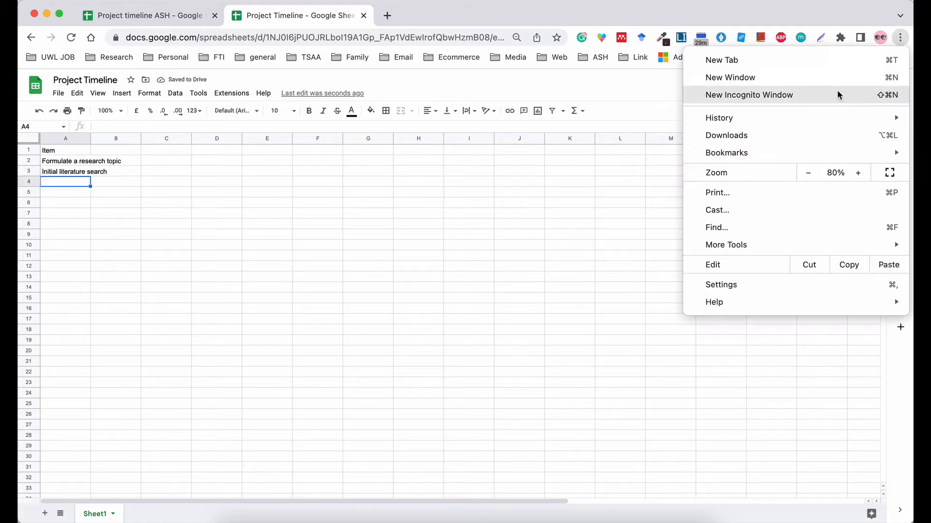
Reset the Chrome page zoom to 100%.
click(857, 174)
click(858, 173)
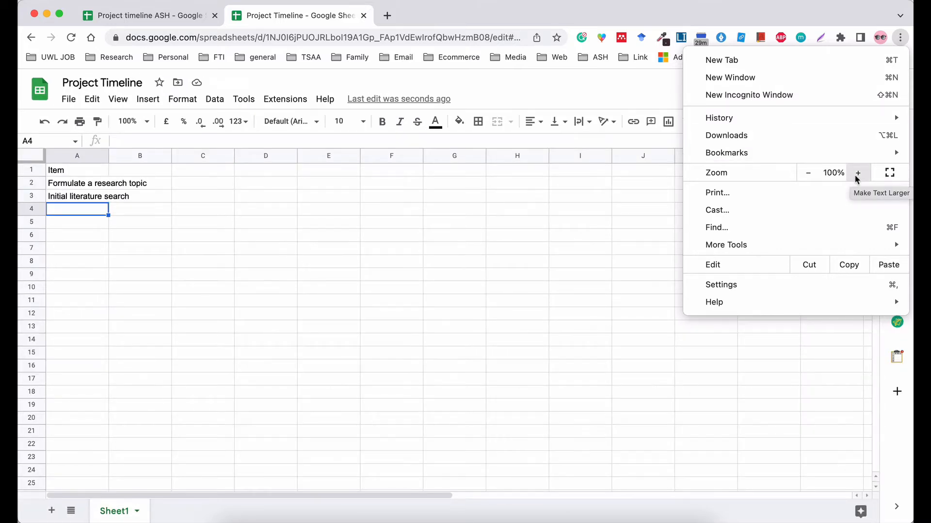
click(78, 217)
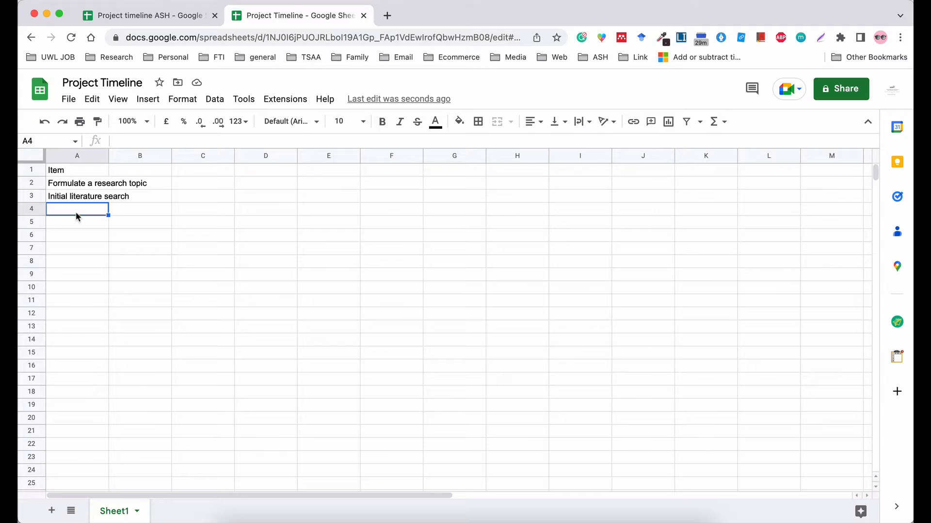
Enter 'Critical literature review' in A4 and 'Construct aim and objectives' in A5.
text(Critical )
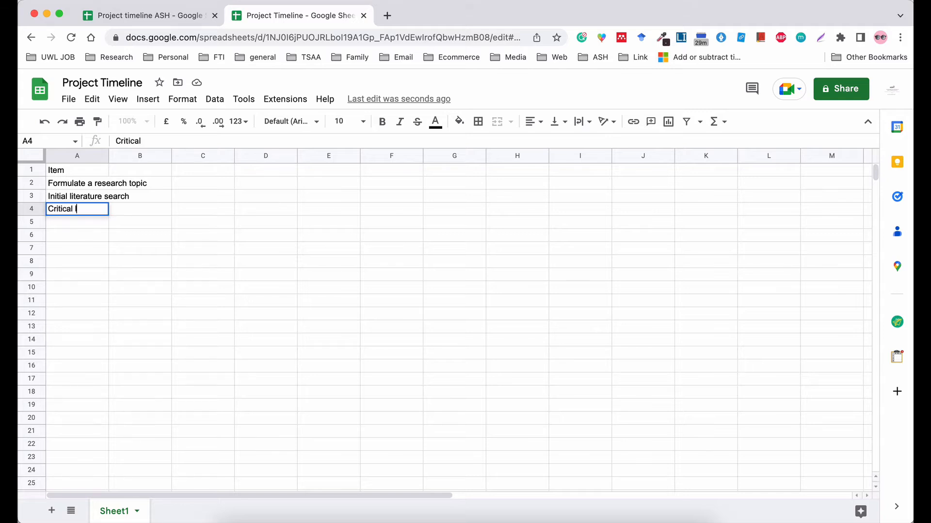
text(literature review)
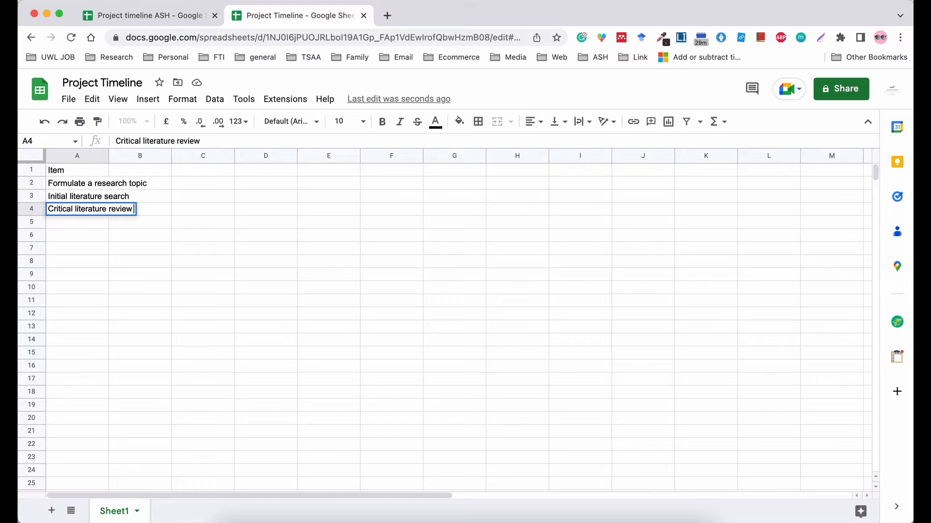
key(Return)
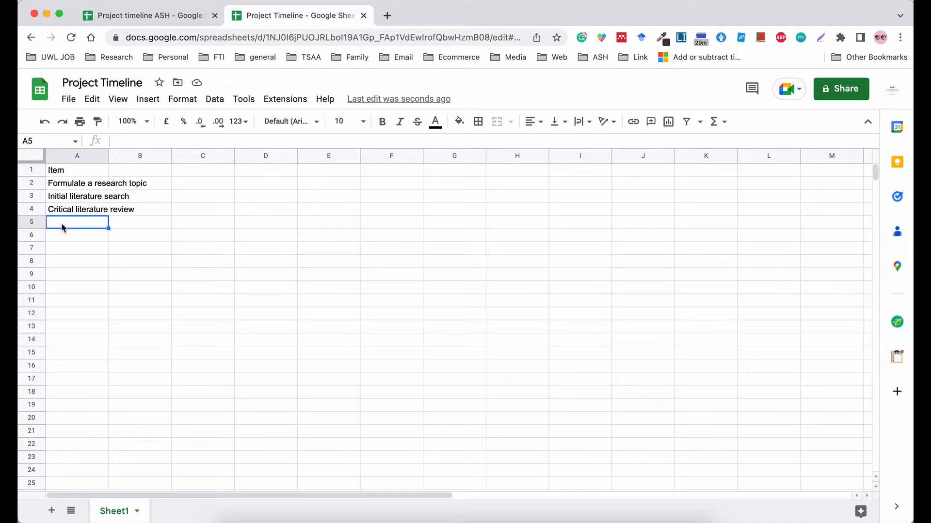
text(Construct aims and)
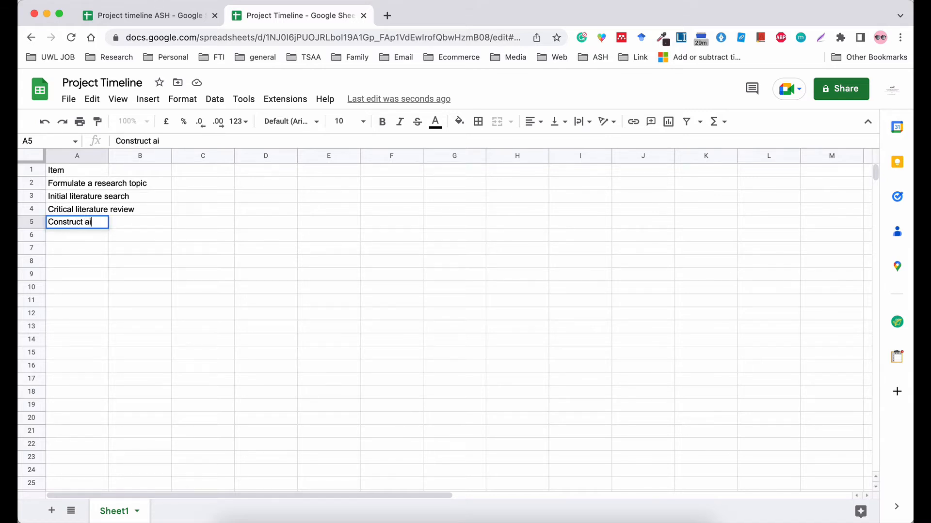
key(BackSpace)
key(BackSpace)
key(BackSpace)
key(BackSpace)
key(BackSpace)
text(and object)
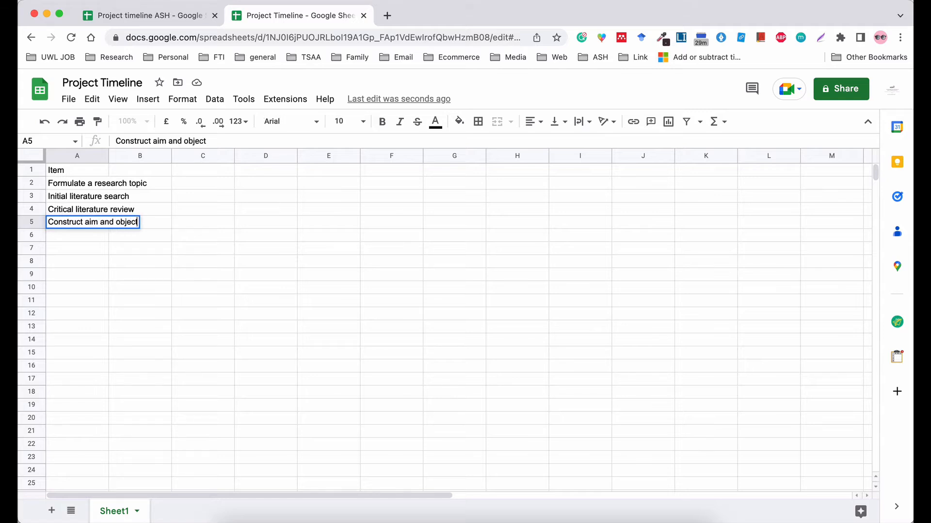
text(ives)
click(57, 234)
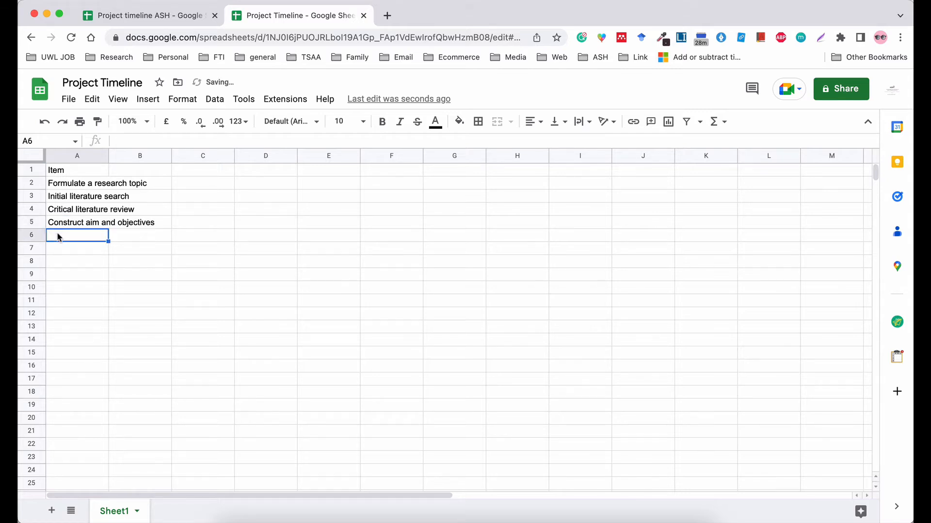
Type 'Produce a research question' into cell A6.
text(Produce)
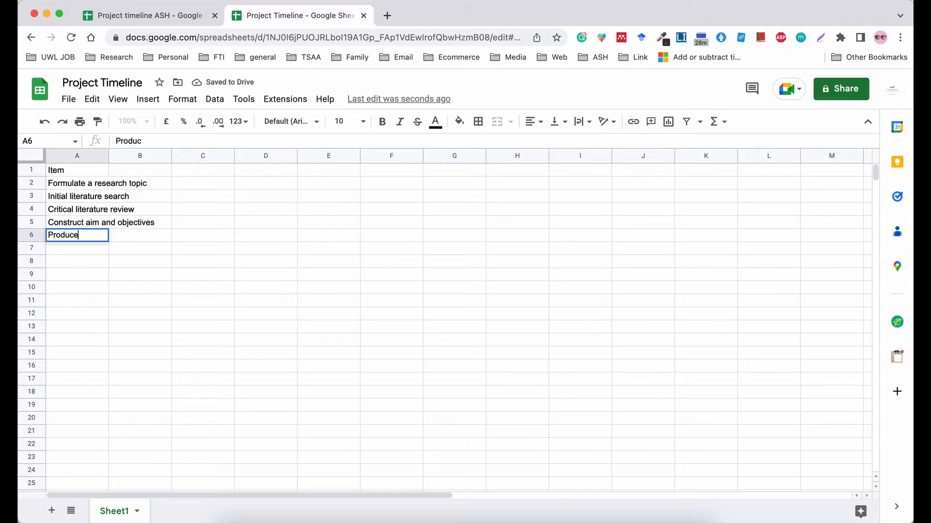
text( a research q)
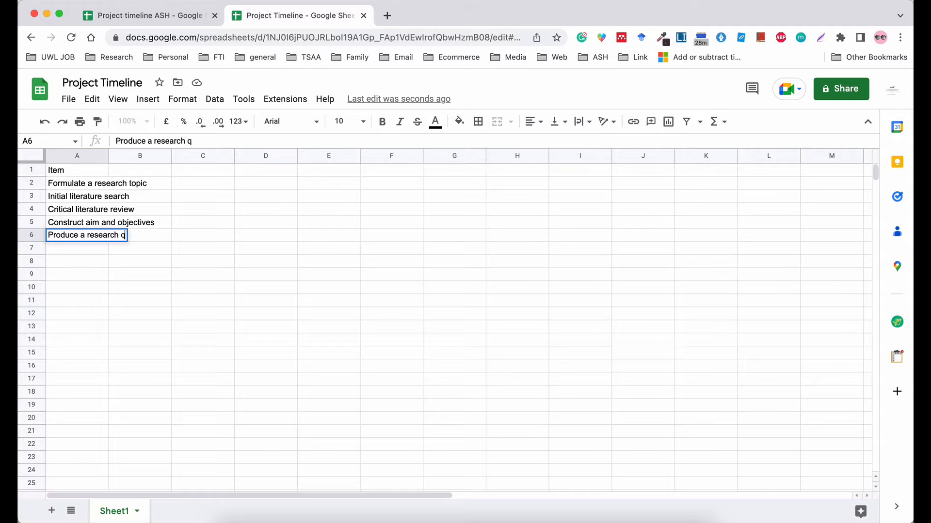
text(uestion)
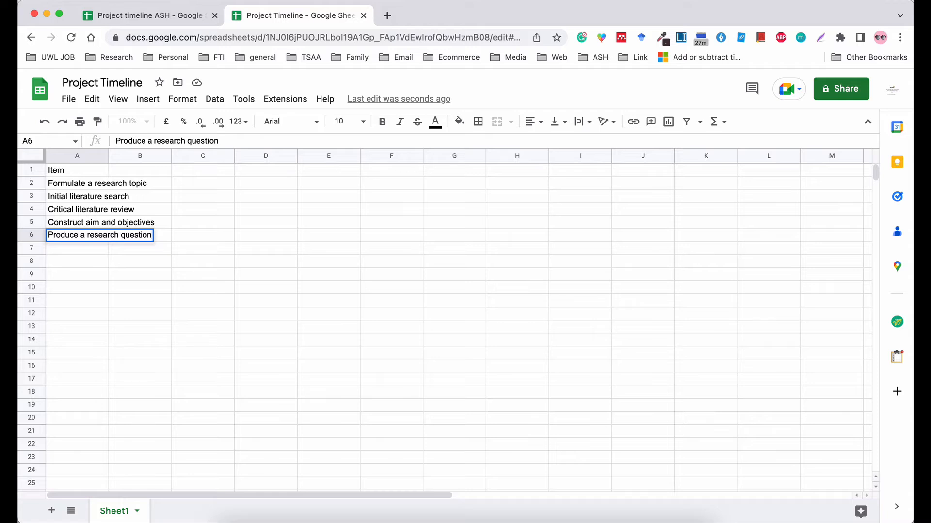
Enter 'Research philosophy' in A7 and 'Research design and strategy' in A8.
click(54, 248)
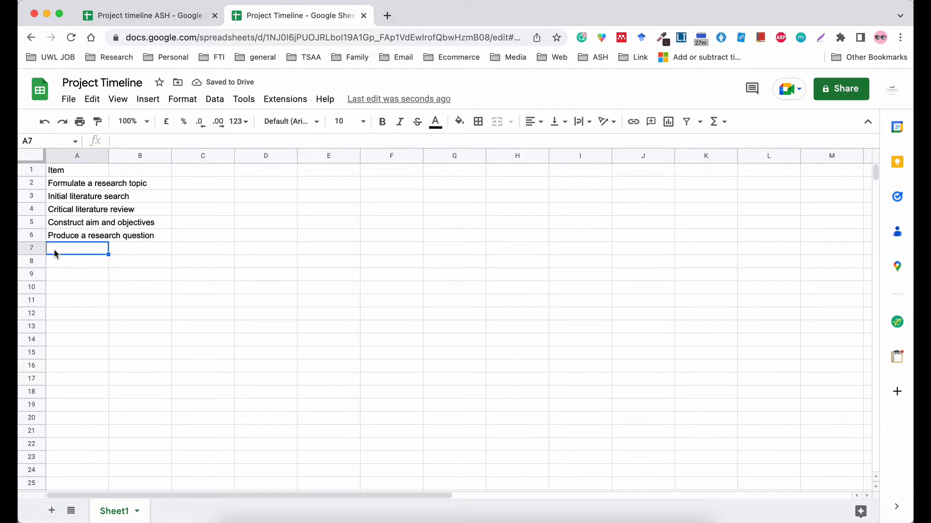
text(Research ph)
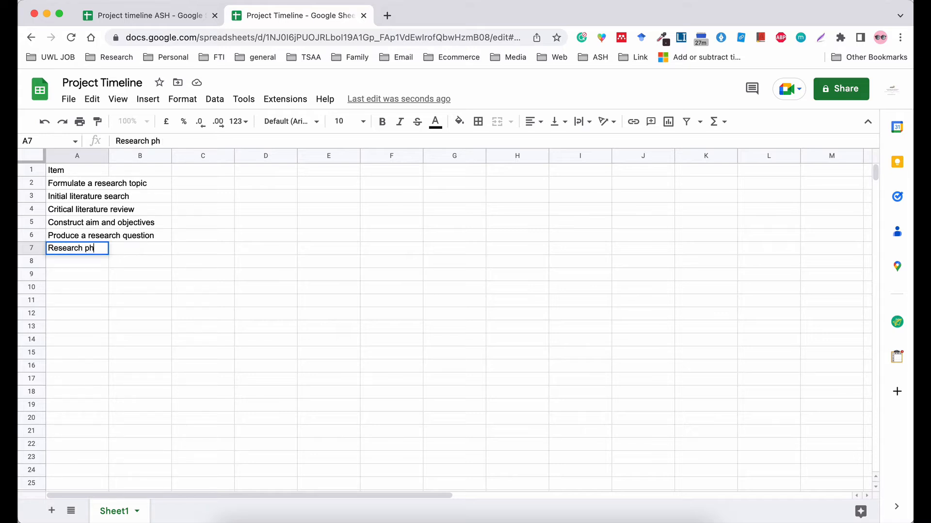
text(ilosophy)
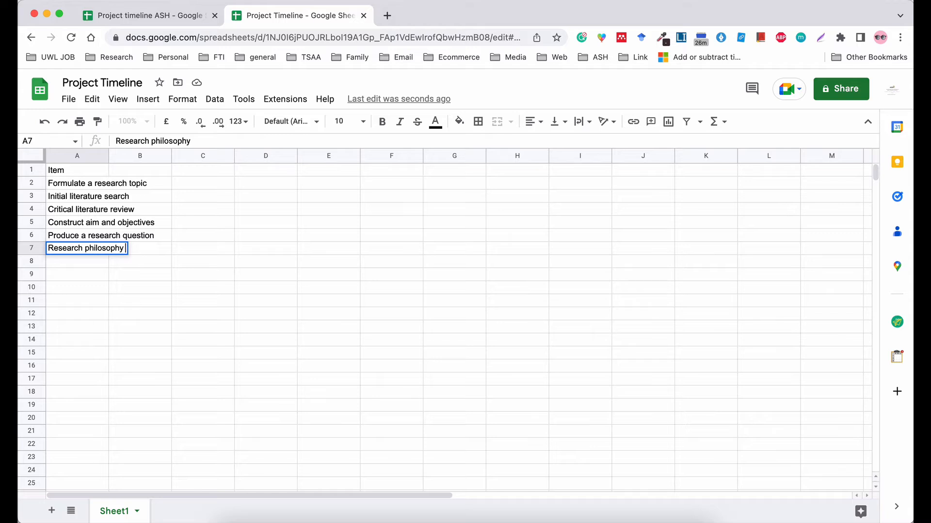
click(63, 261)
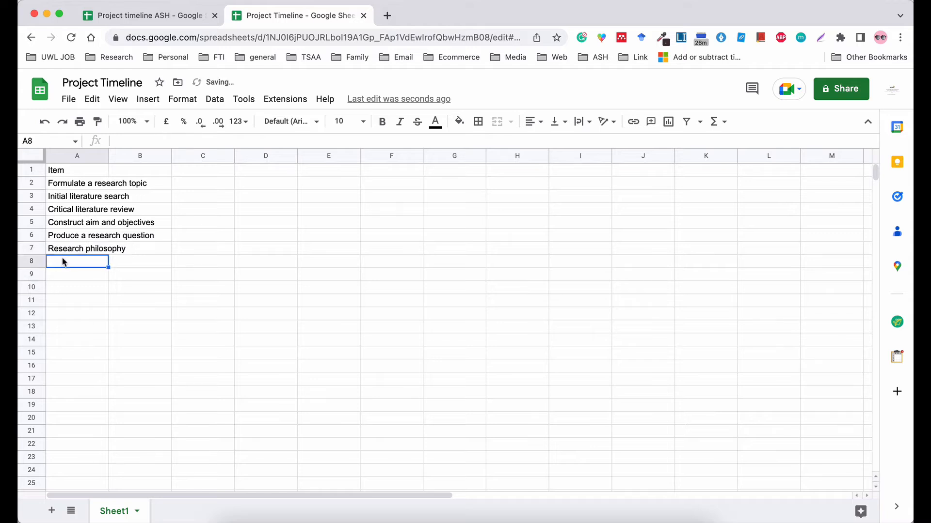
text(Resear)
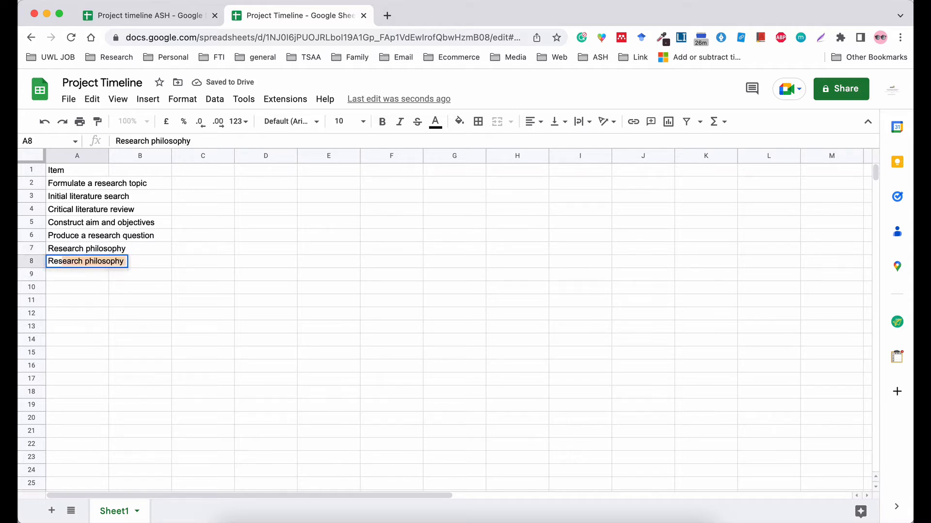
text(ch )
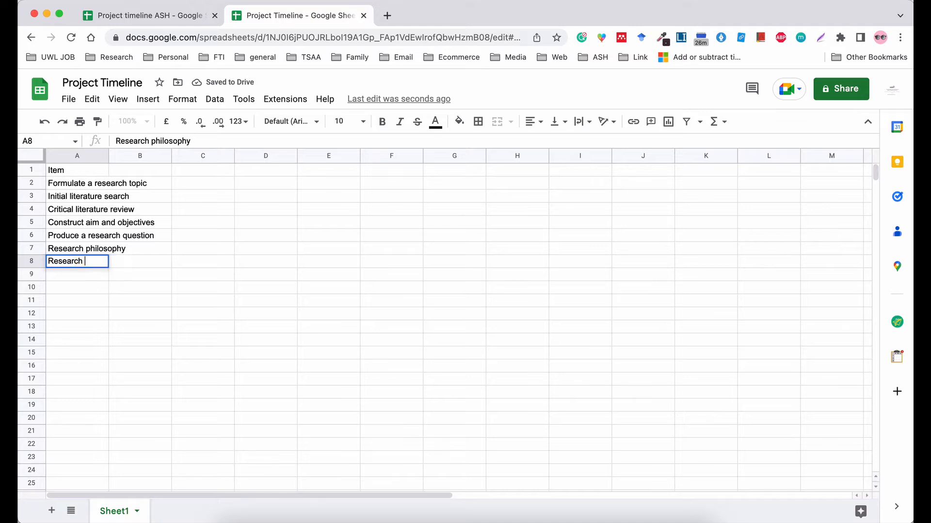
text(d)
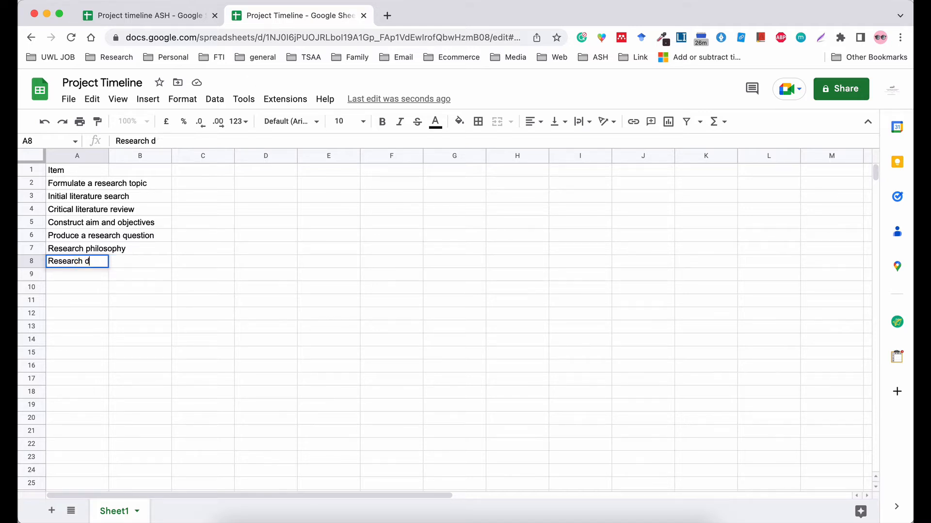
text(esign and s)
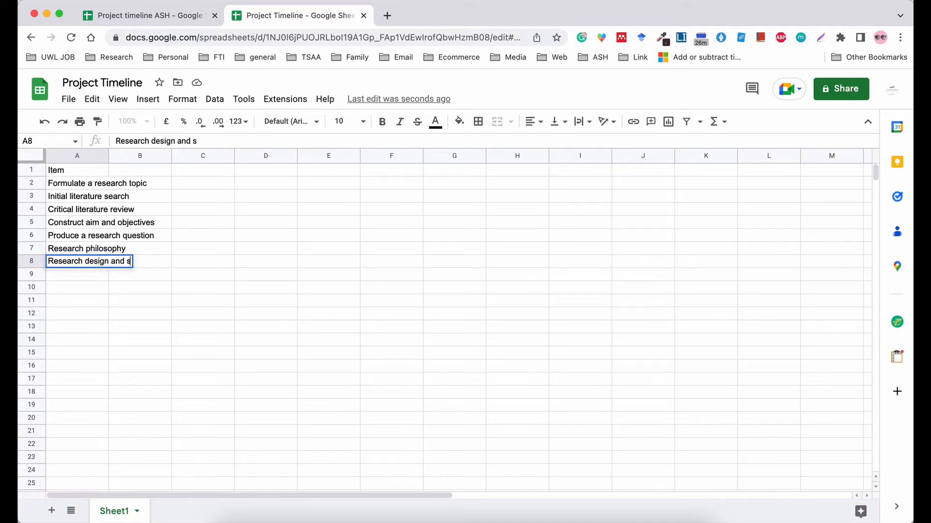
text(trategy)
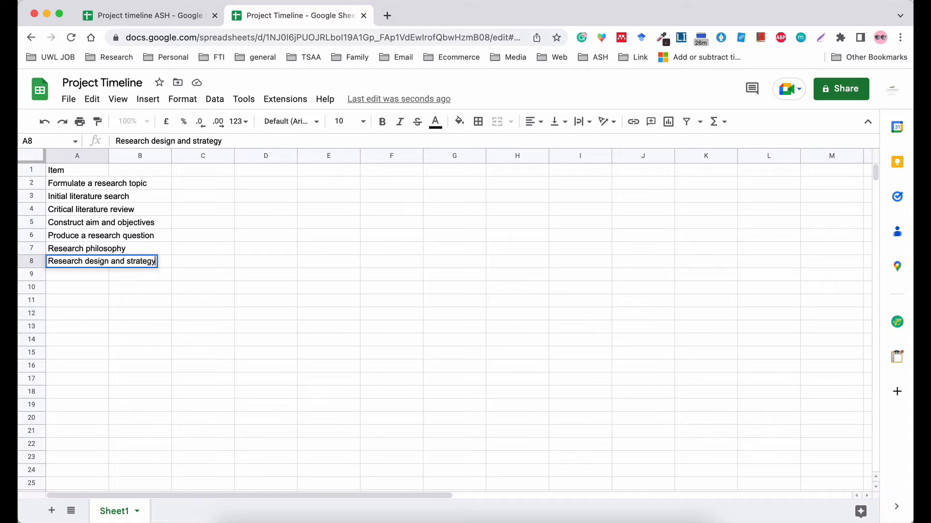
key(Tab)
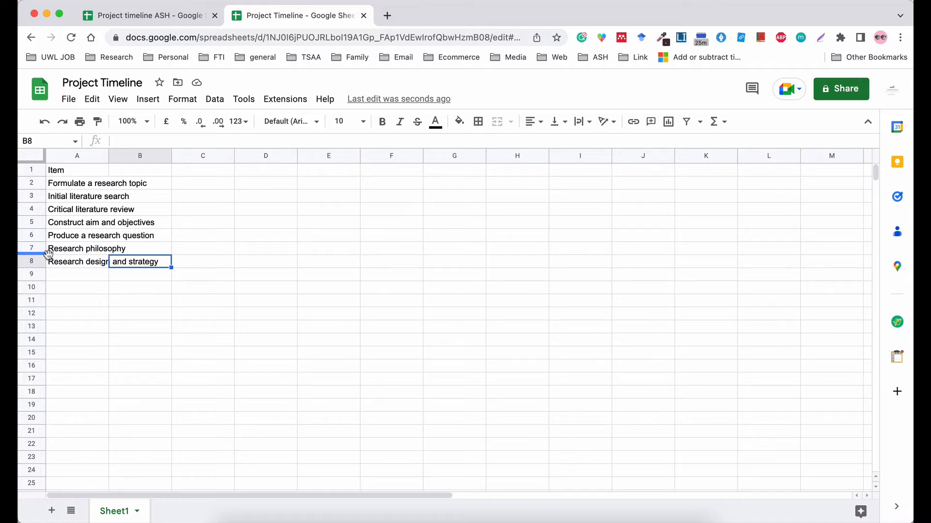
click(54, 270)
Enter 'Researcg Sampling' as the task in cell A9.
text(Res)
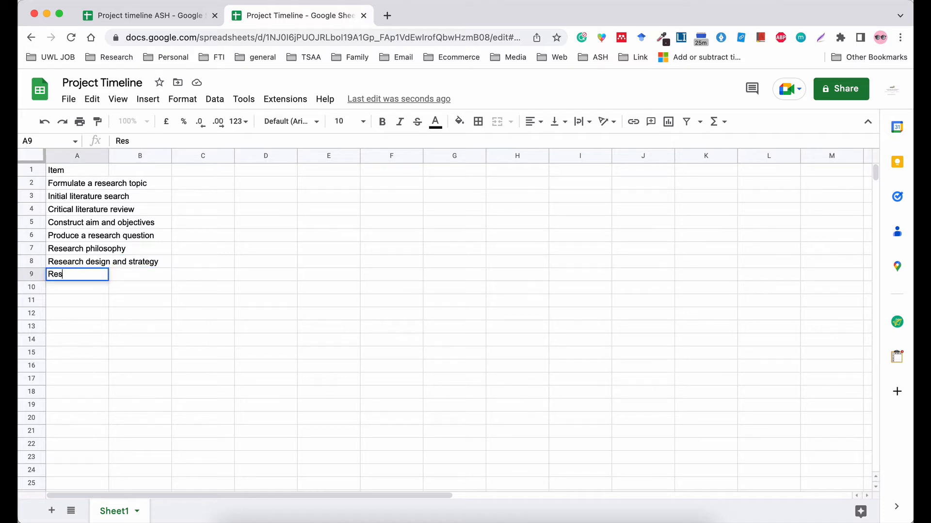
text(earcg Samp)
text(lo)
text(ing)
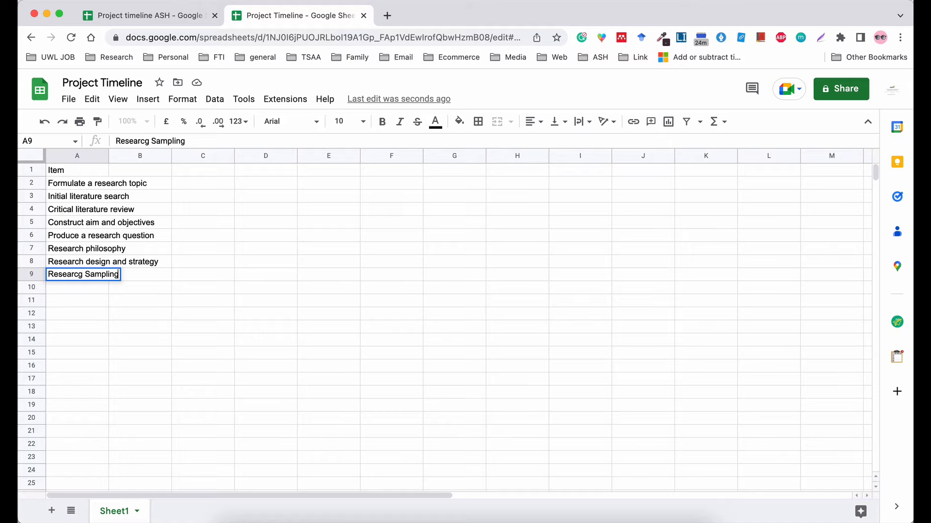
key(Return)
Enter 'Ethical consideration' in cell A10.
click(63, 289)
text(Ethical)
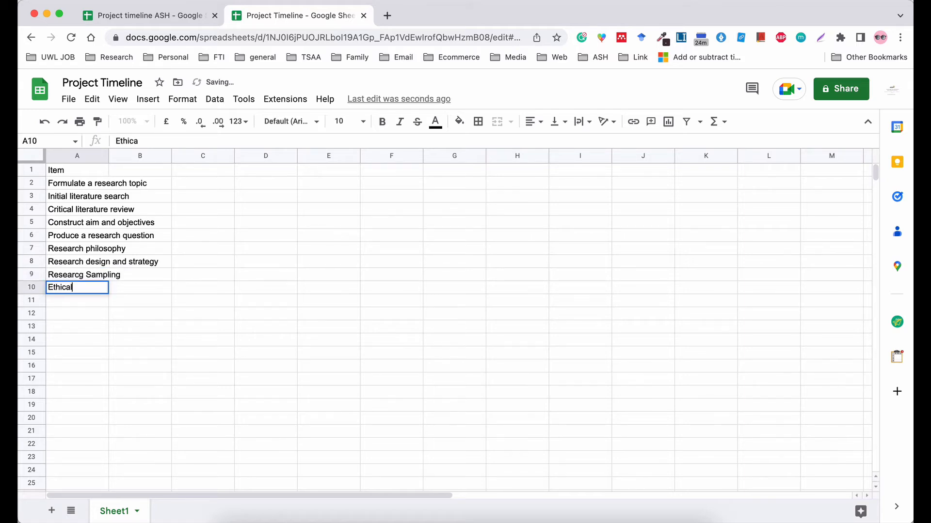
text( consideration)
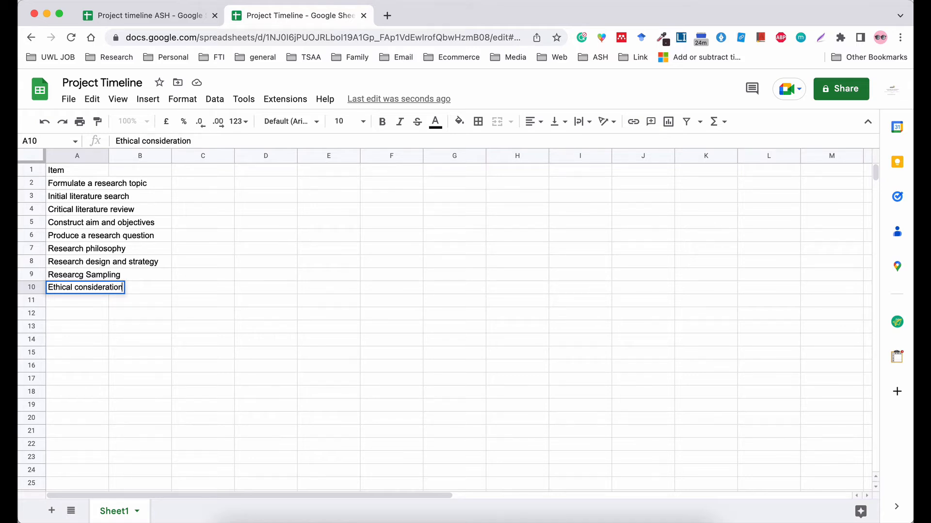
key(Tab)
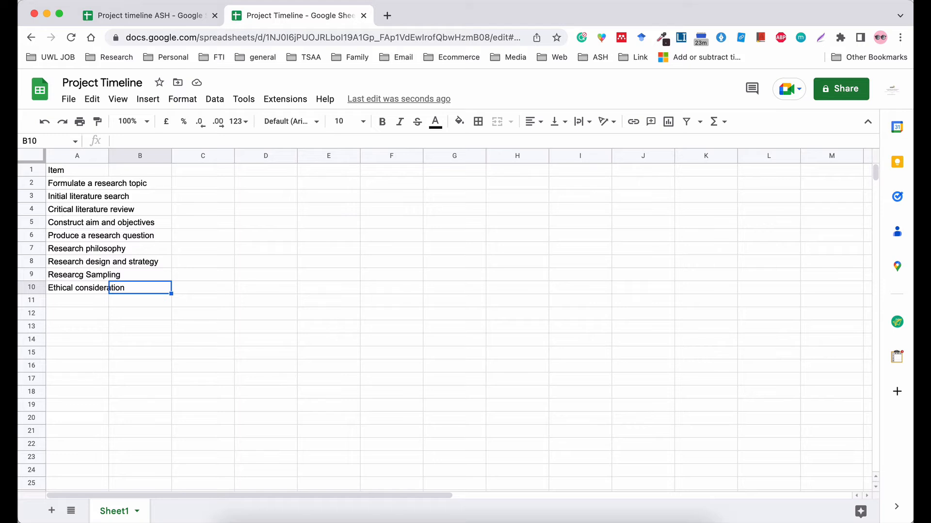
click(55, 303)
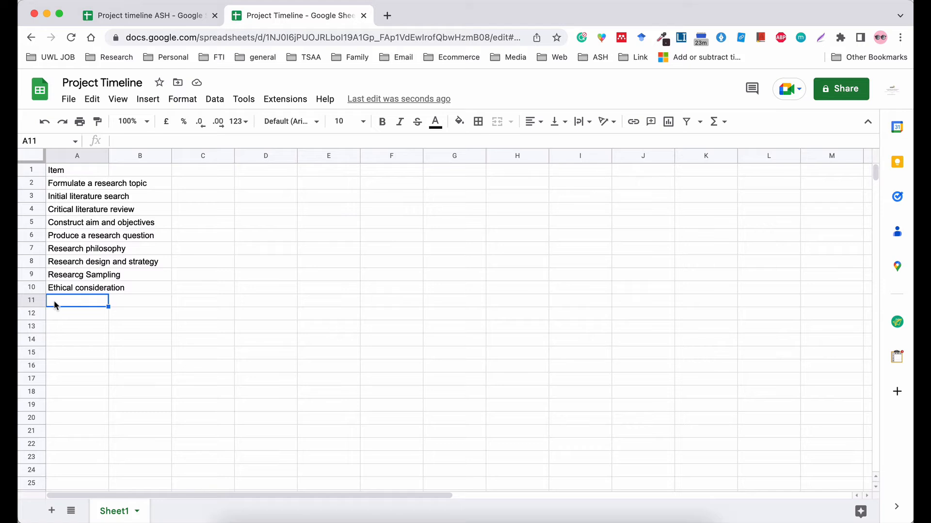
Type the task 'Draft research proposal' into cell A11.
text(Draft Resear)
key(BackSpace)
key(BackSpace)
key(BackSpace)
key(BackSpace)
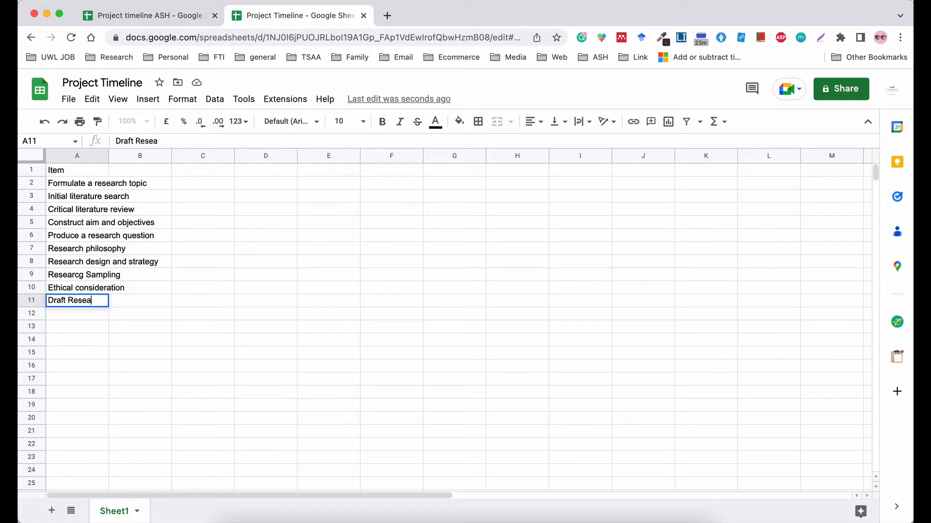
key(BackSpace)
key(BackSpace)
text(res)
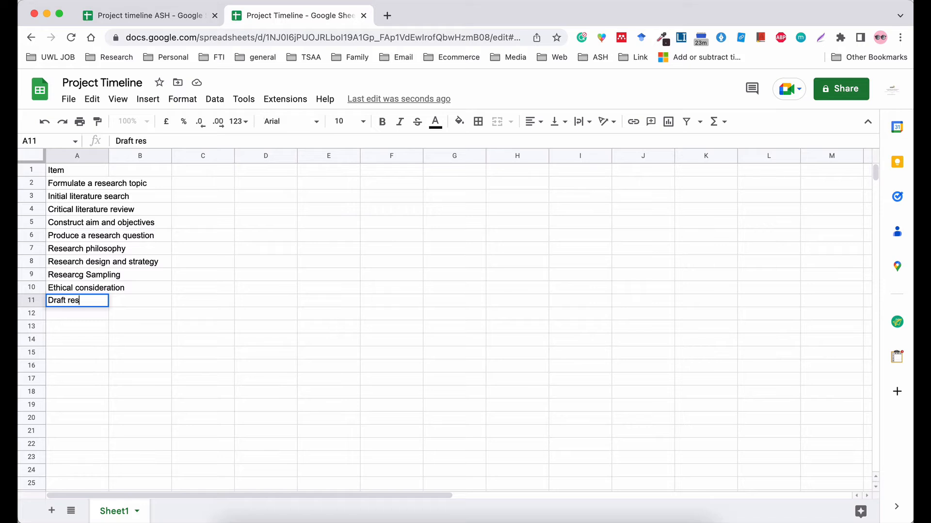
text(earch proposal)
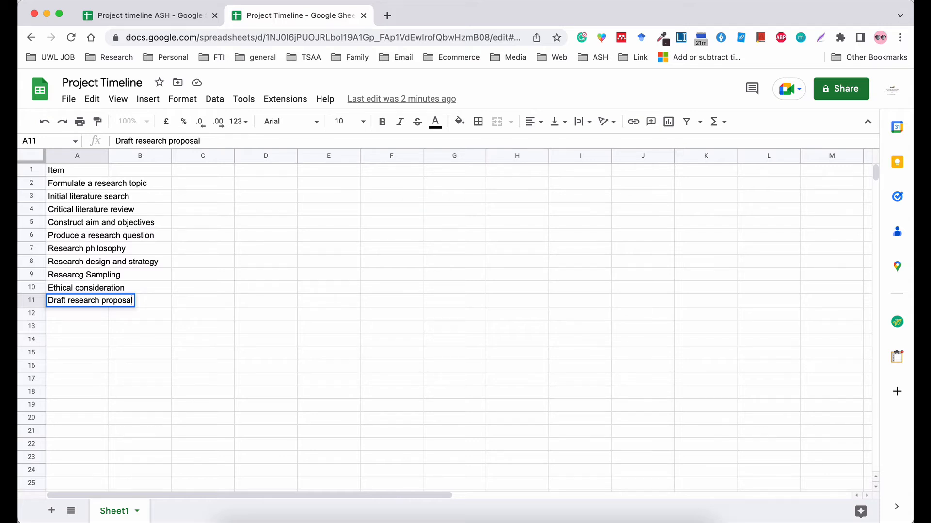
Enter 'Submit research proposal' in cell A12.
click(54, 316)
text(S)
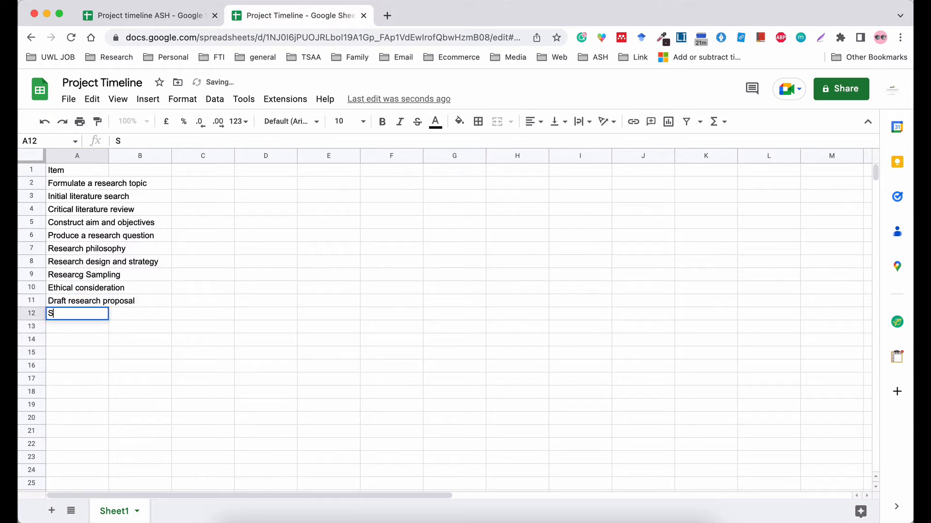
text(ubmi)
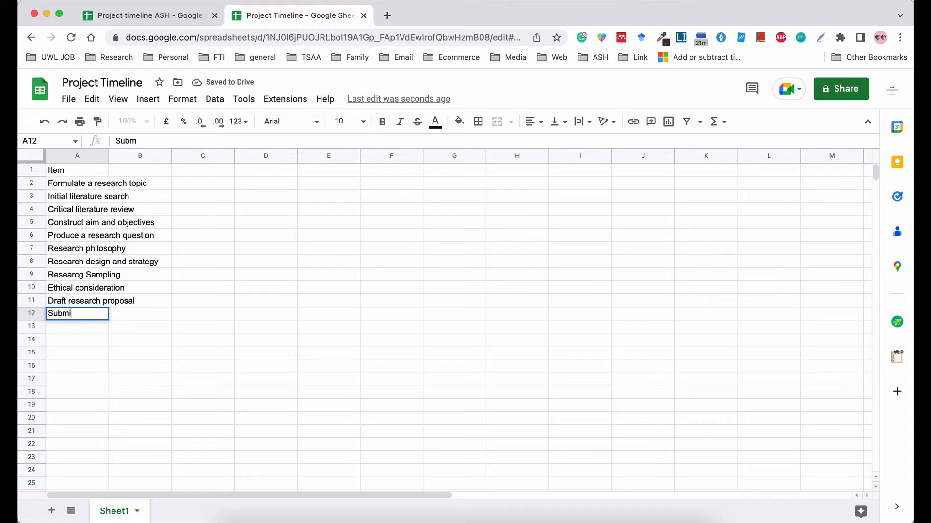
text(t research proposa;)
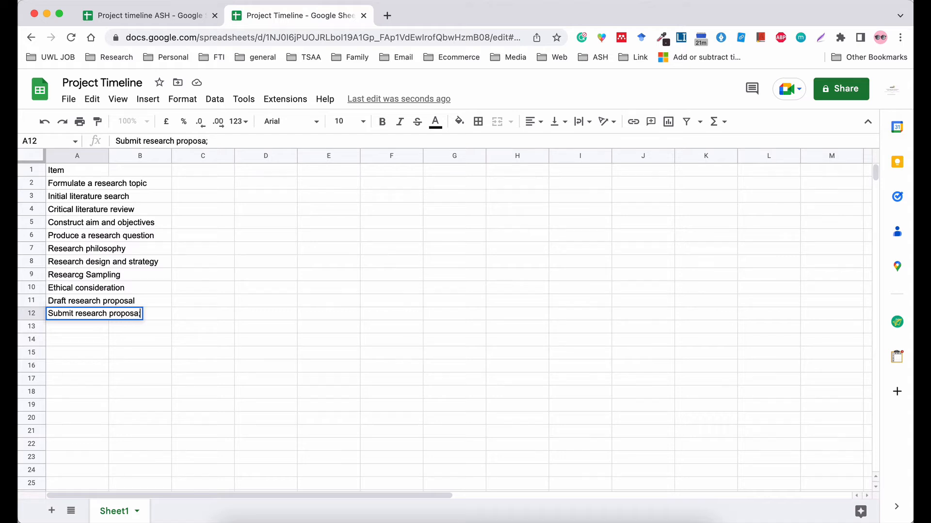
key(BackSpace)
text(l)
key(Return)
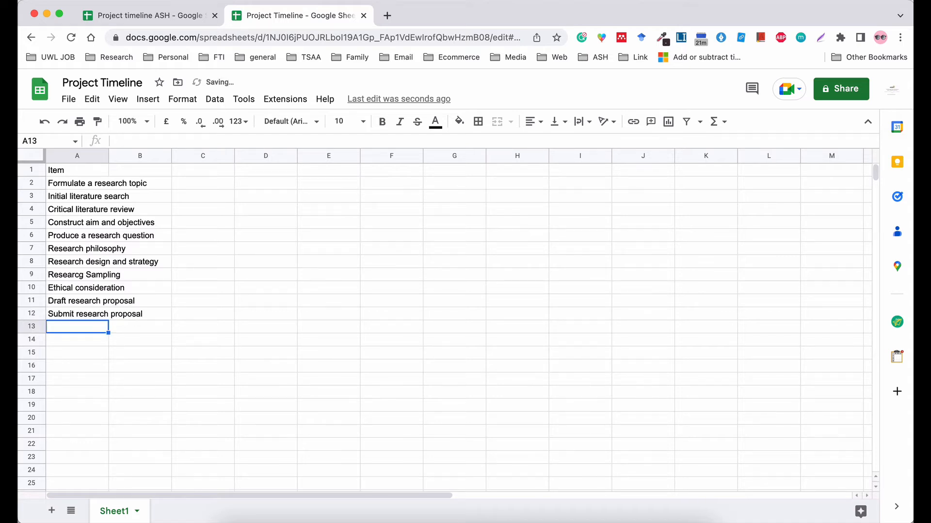
Check the task names in rows 2–11, then select cell A13 for the next entry.
drag(75, 184, 76, 298)
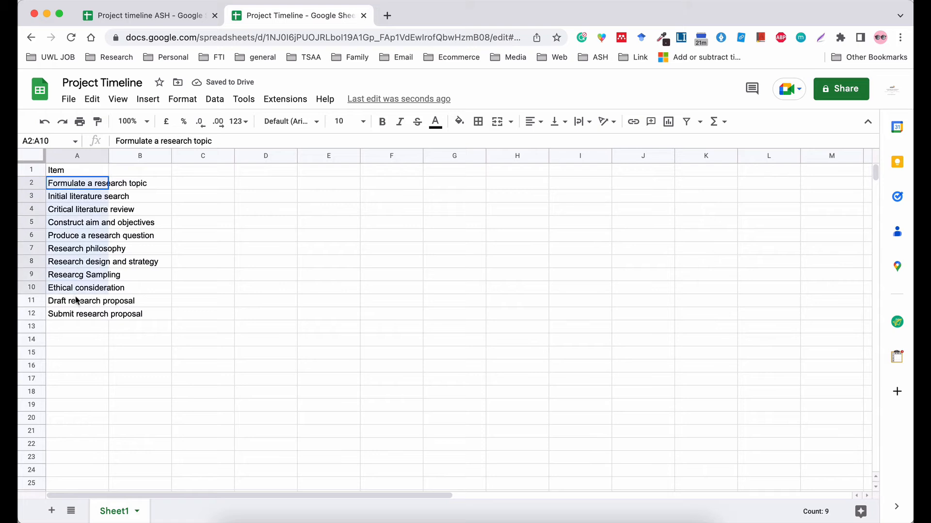
click(80, 326)
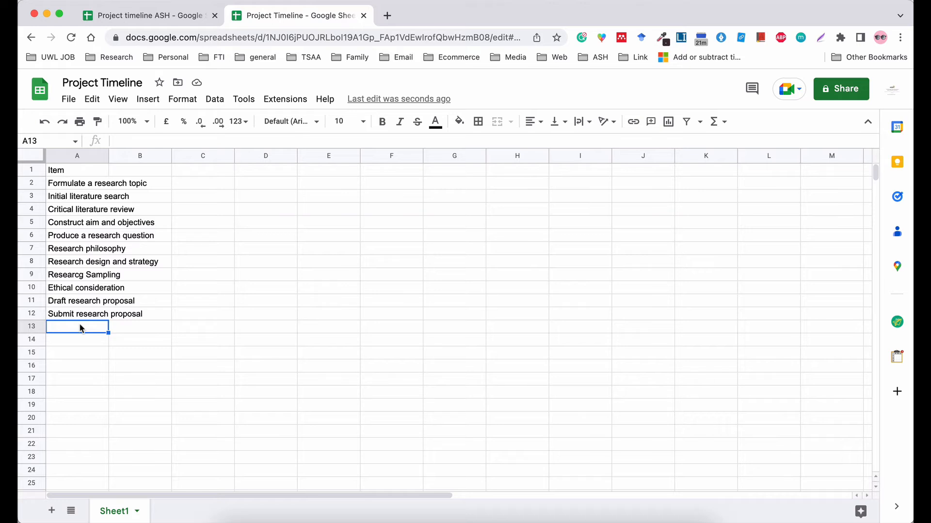
click(70, 300)
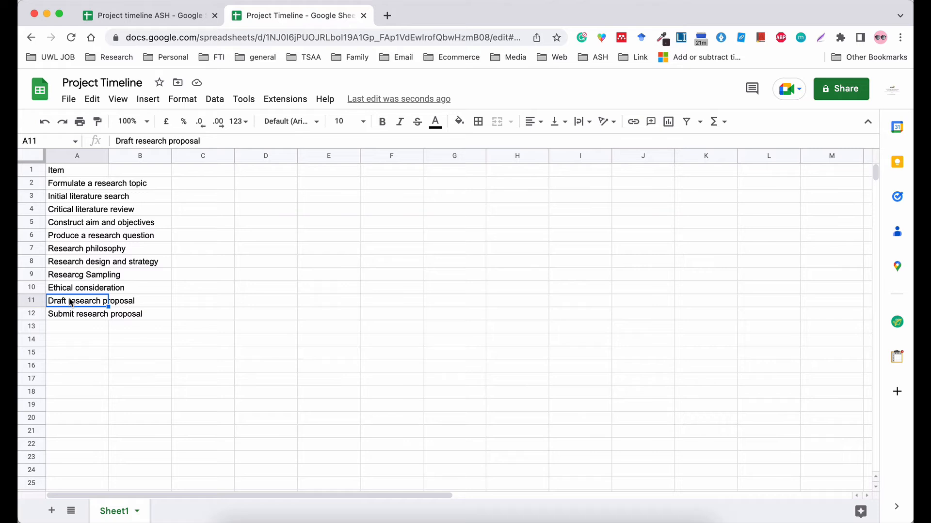
click(82, 327)
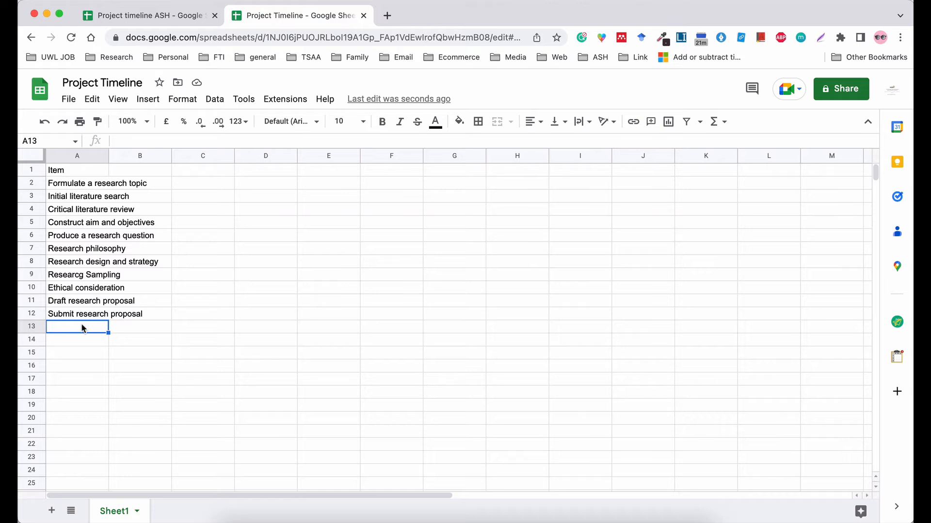
Enter Feedback review in A13, Questionnaire design in A14 and Pilot study in A15.
text(Fee)
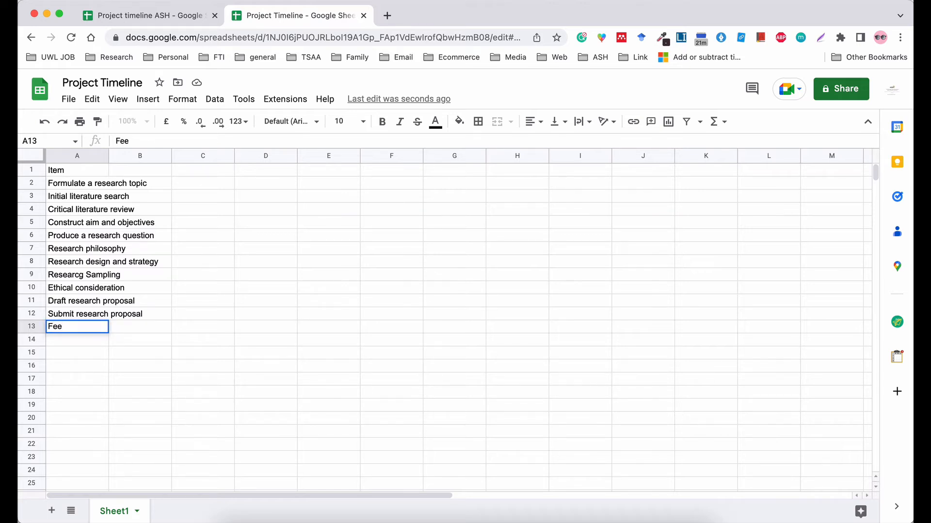
text(dback review)
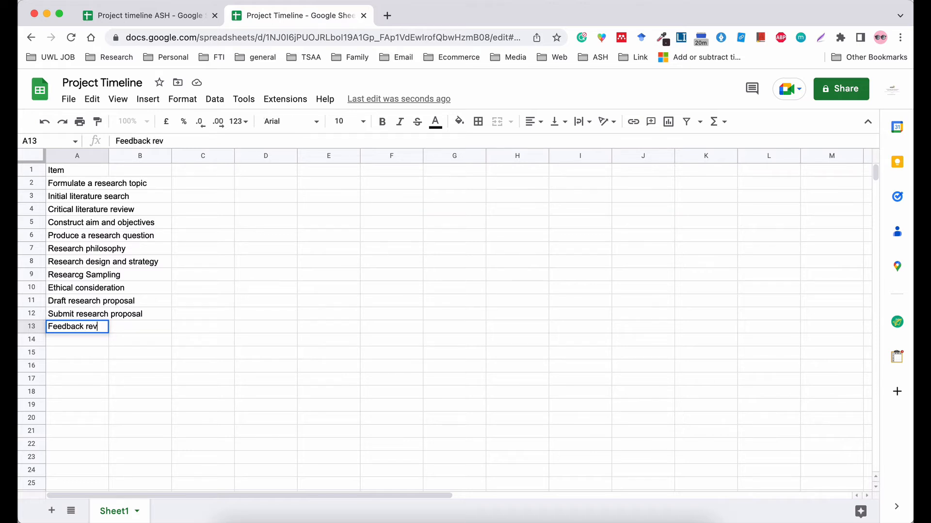
key(Return)
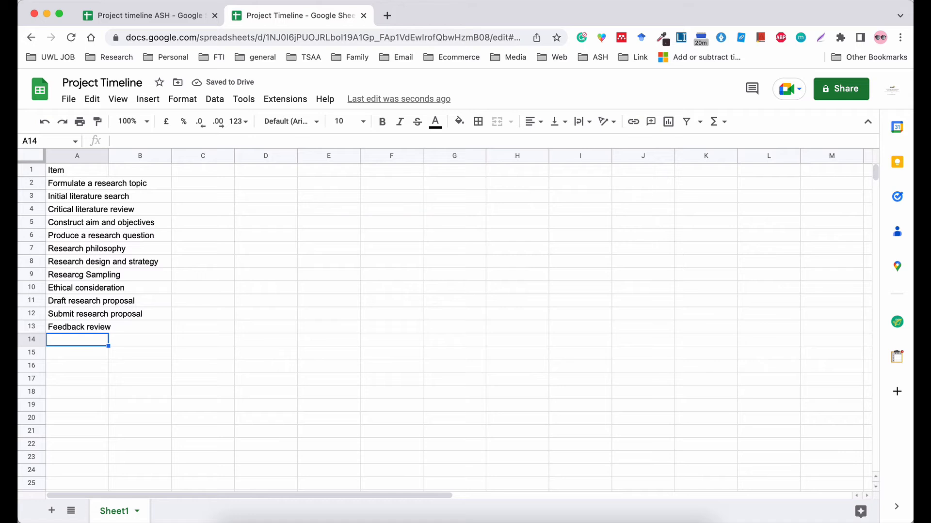
text(Q)
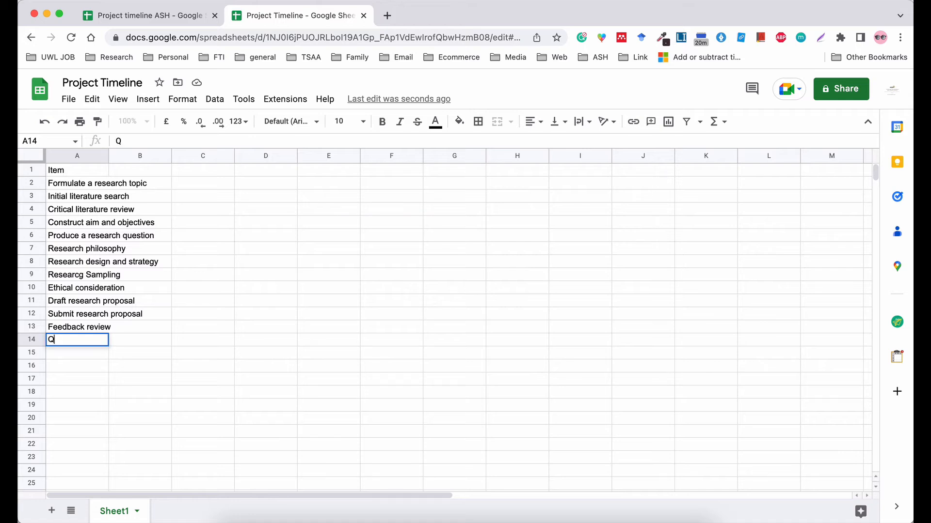
text(uestionnaire design)
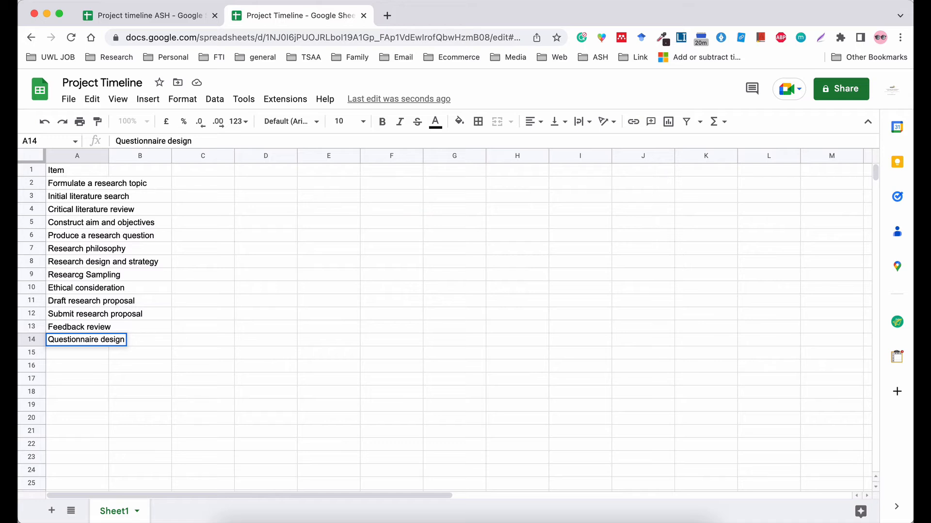
click(52, 353)
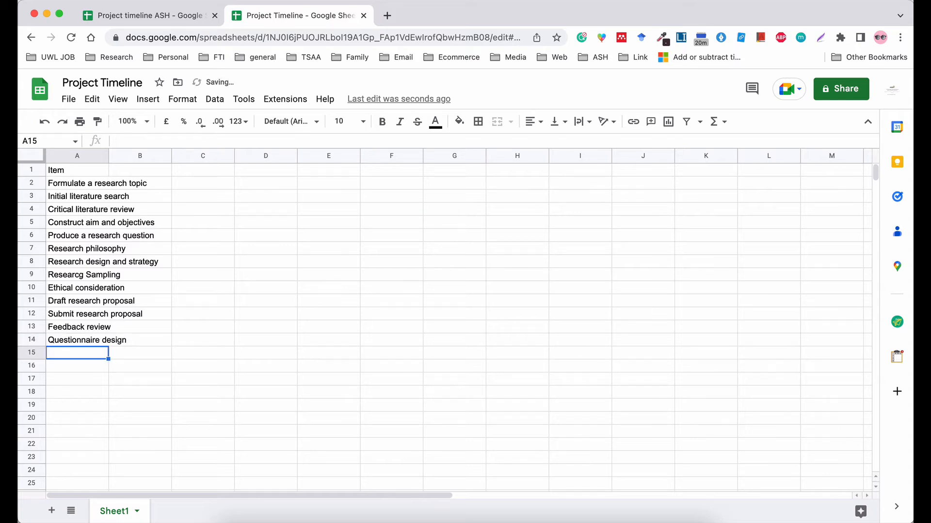
text(Pilot study)
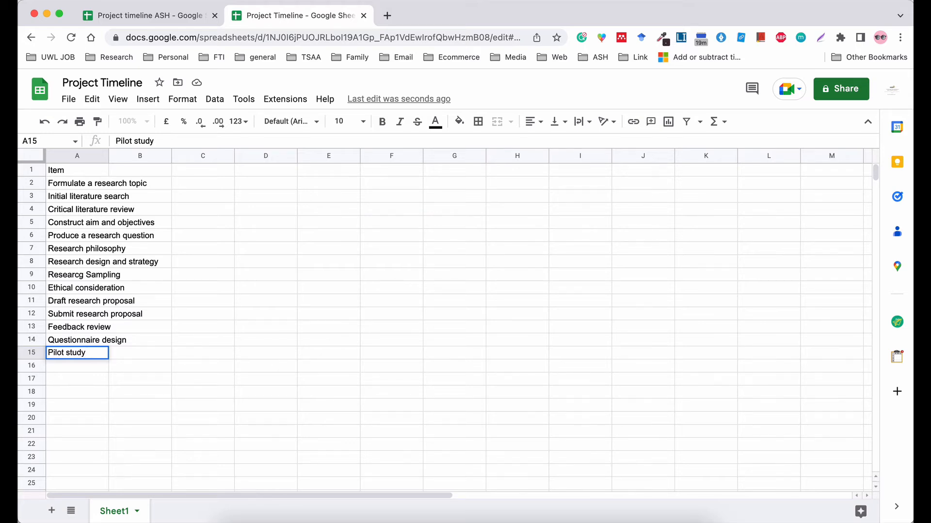
Enter Data collection in A16 and begin typing Data analysis in A17.
click(54, 366)
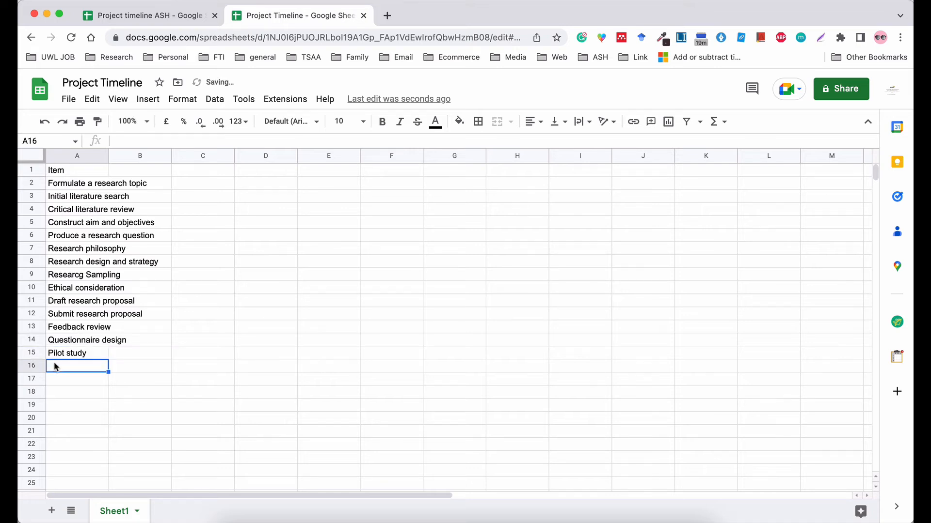
text(Data)
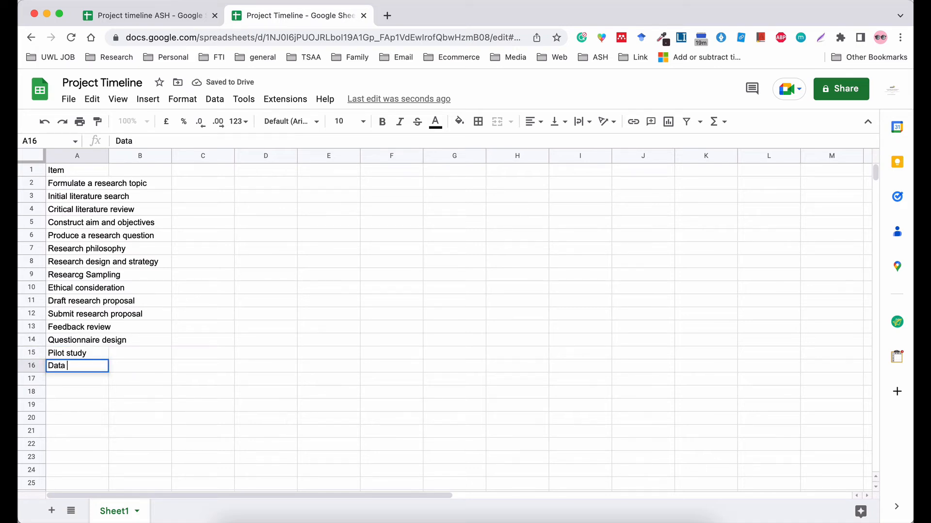
text( collection)
key(Return)
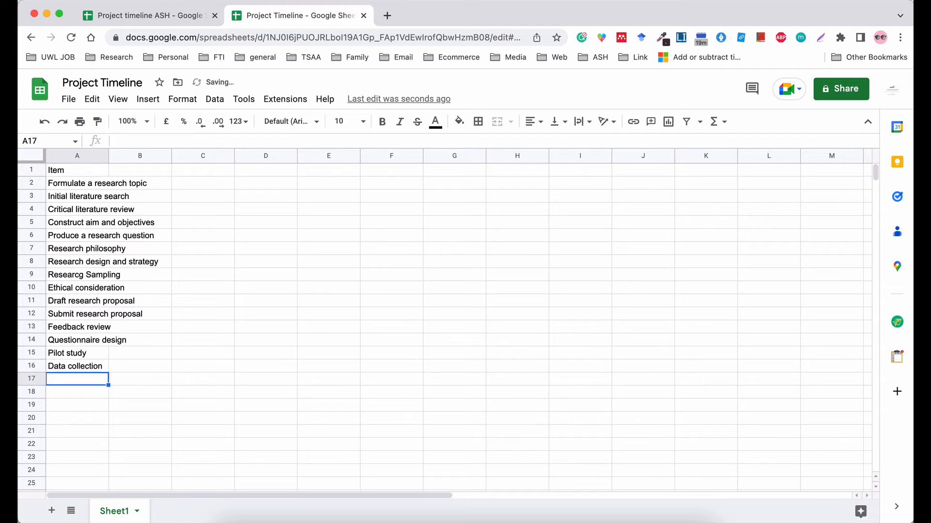
text(Data an)
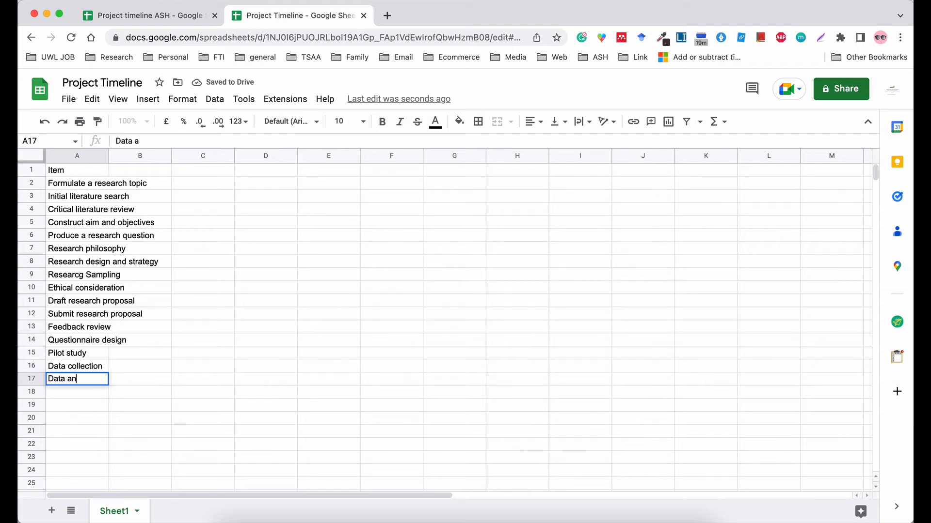
text(alysis)
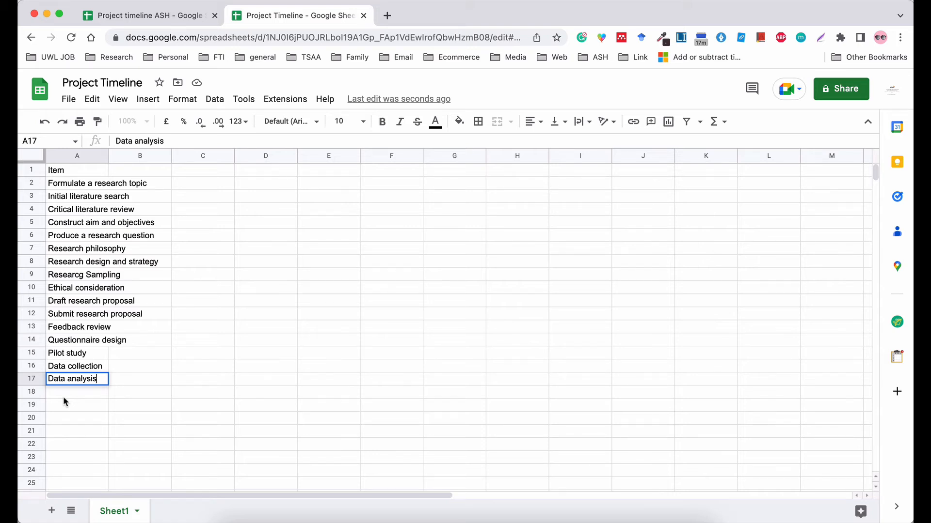
Add Project drafting/write-up and Discuss and findings below Data analysis in A18–A19.
key(Return)
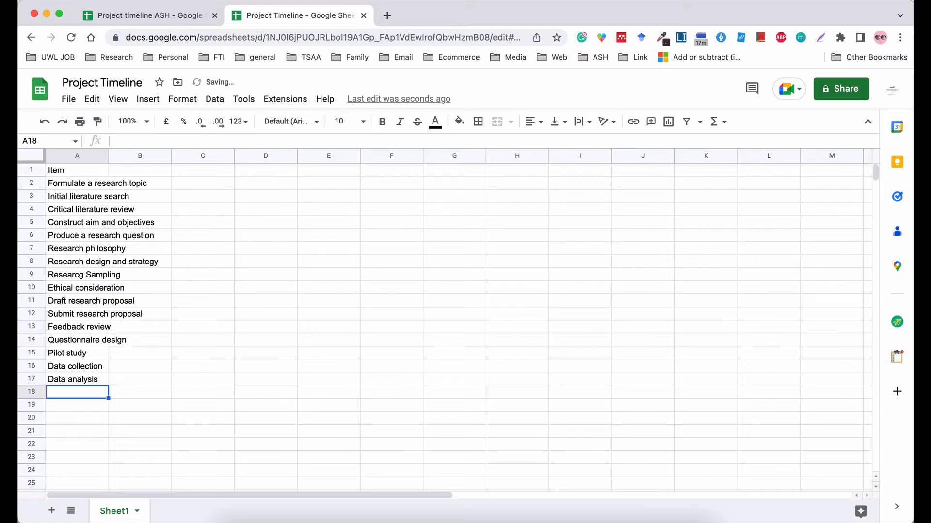
text(Proje)
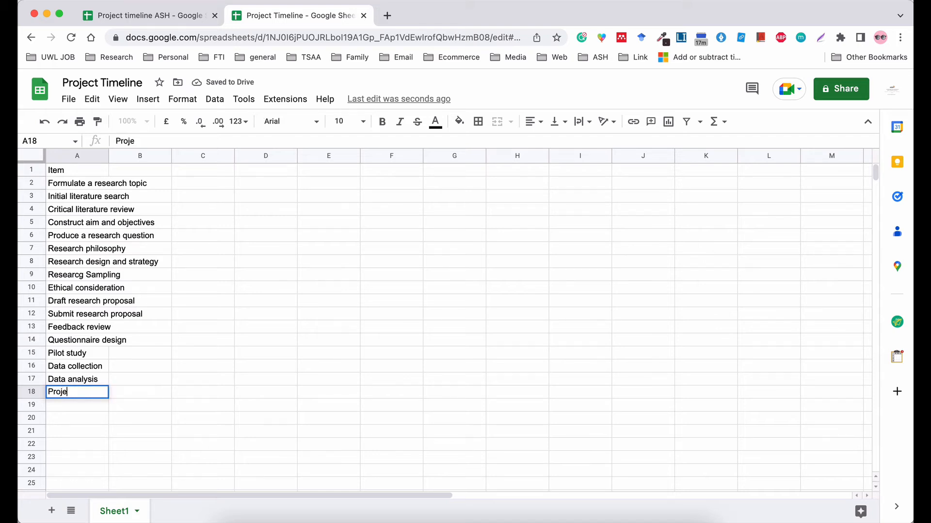
text(ct drafting)
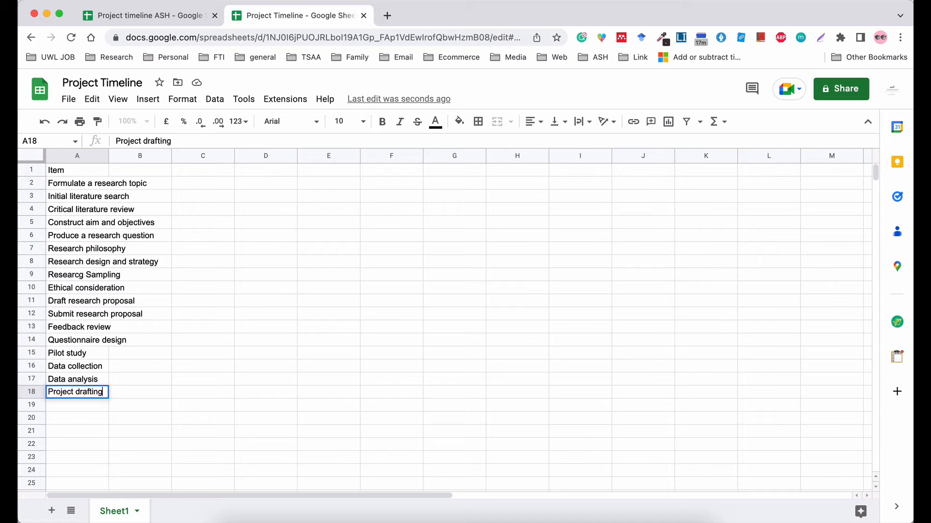
text(/write-up)
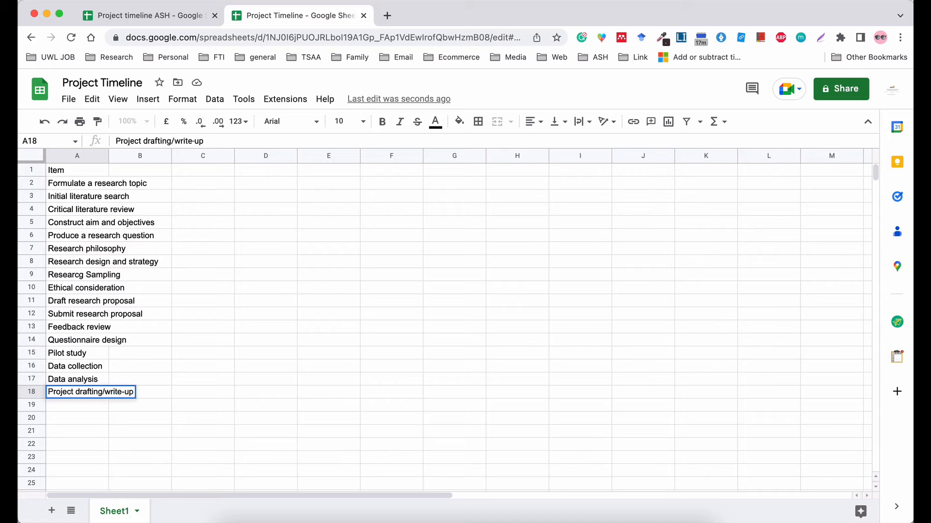
key(Return)
text(Dec)
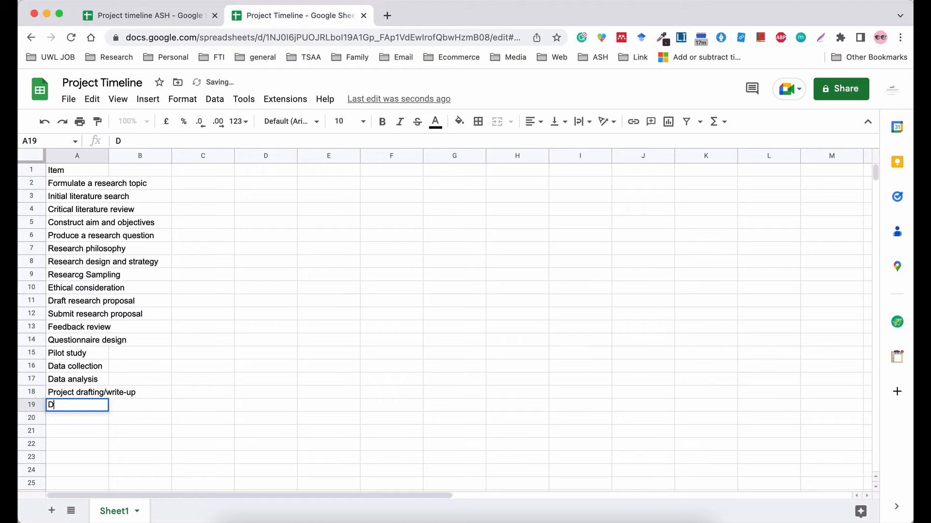
key(BackSpace)
key(BackSpace)
key(BackSpace)
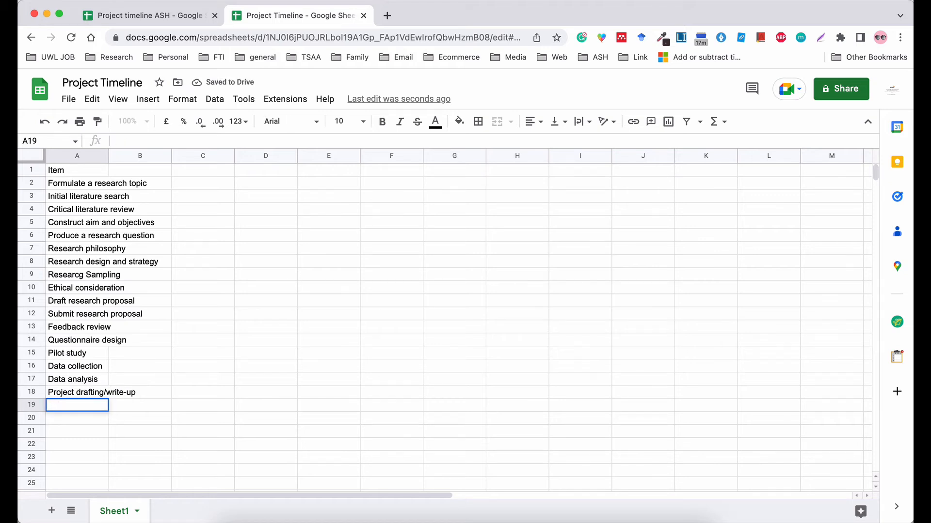
text(Discuss and )
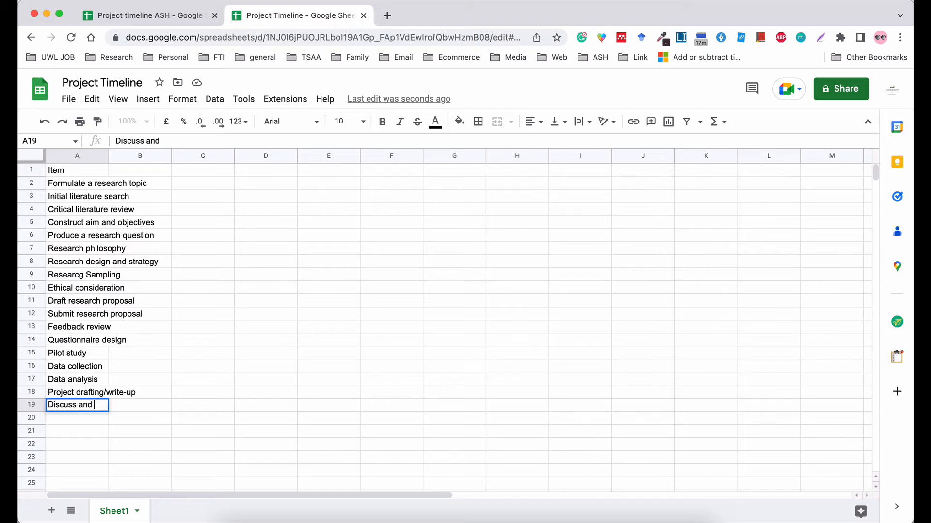
text(findings)
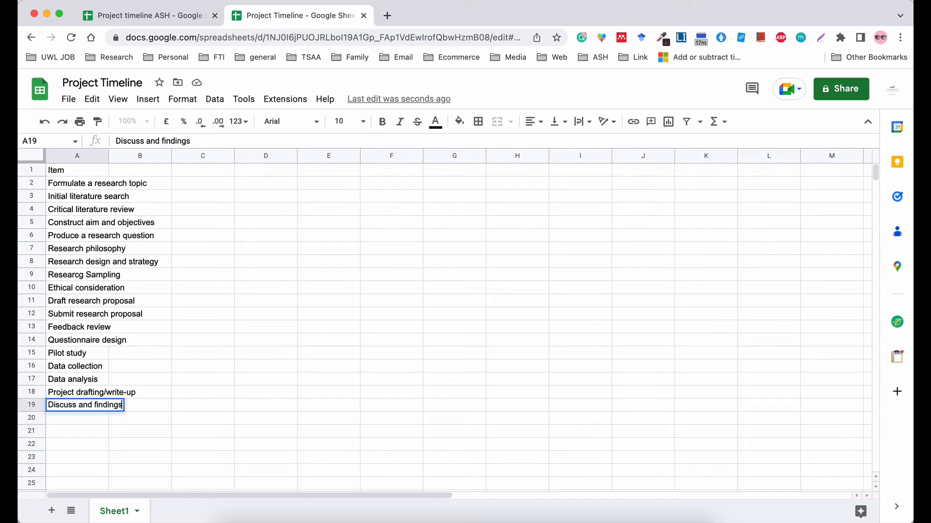
key(Return)
Add Conclusion and recommendation, Write-up the future, and Submit project, correcting the 'Submir' typo.
text(C)
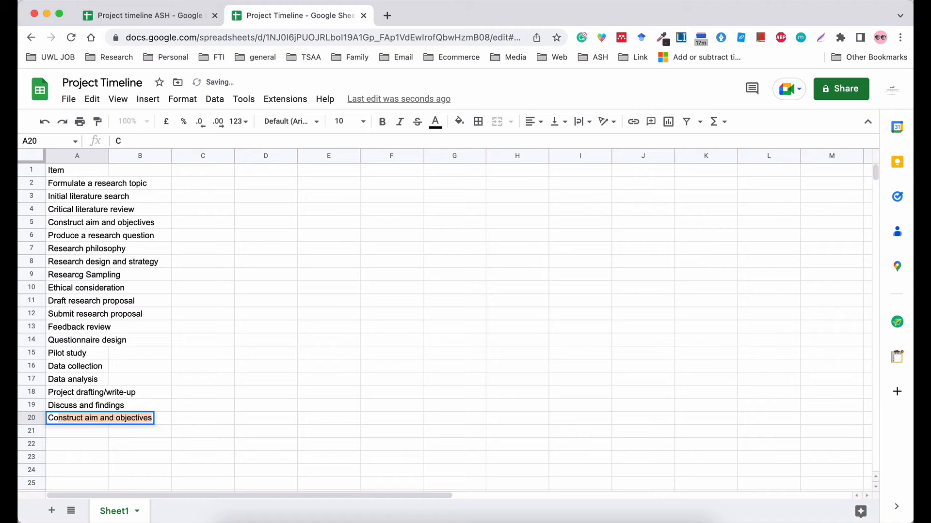
text(onclusion an)
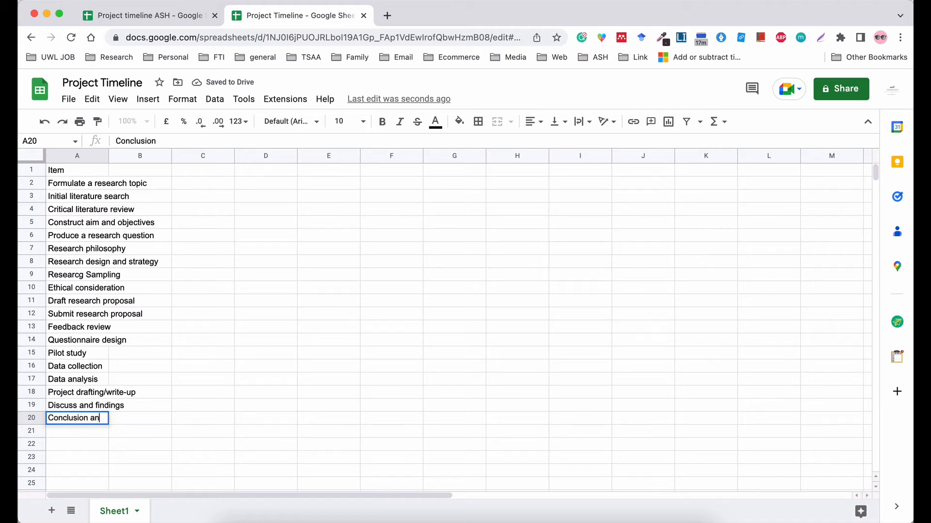
text(d recommendat)
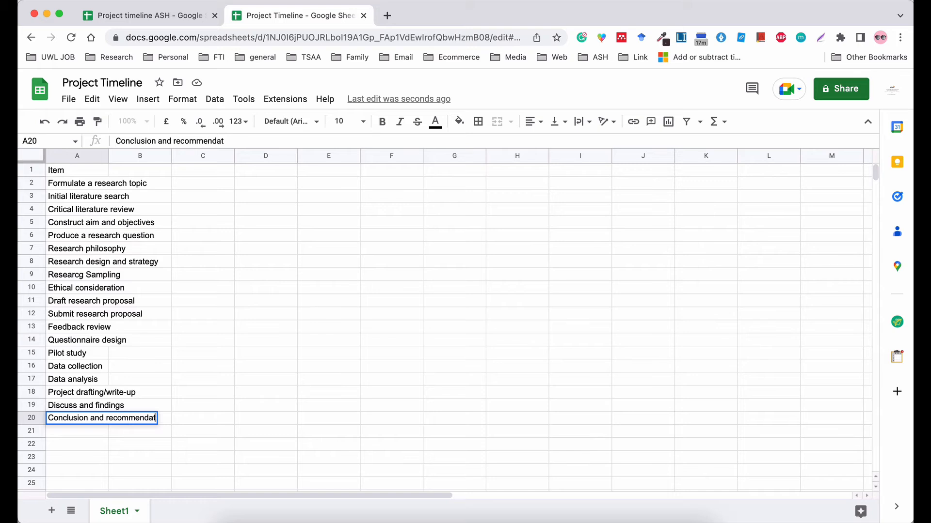
text(ion)
key(Return)
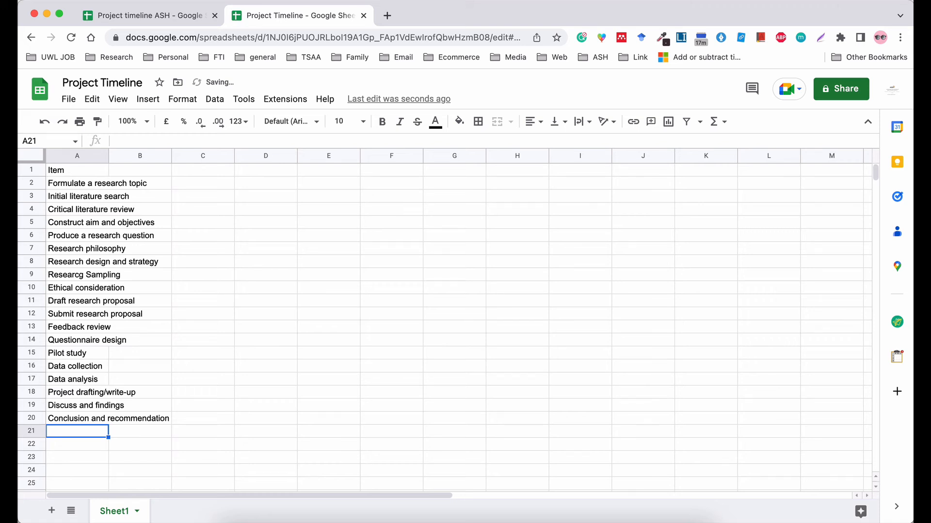
text(Write)
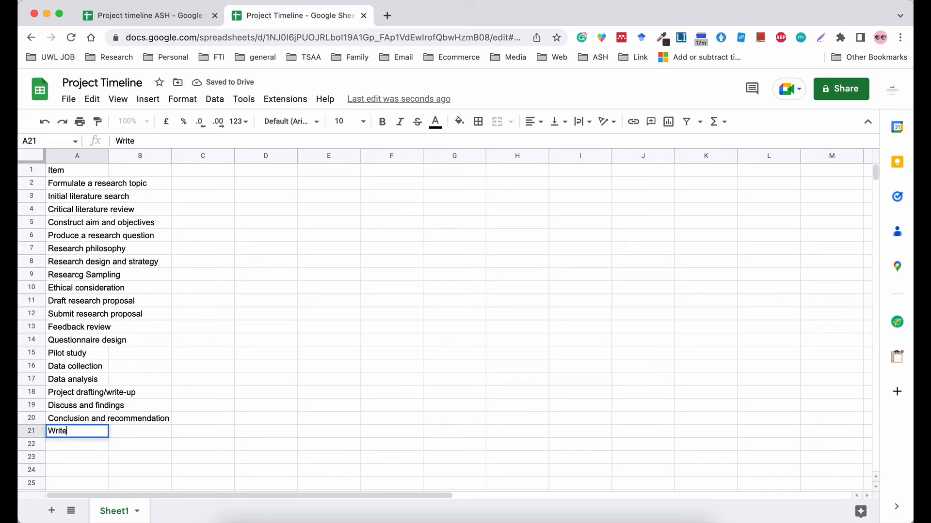
text(-up the fu)
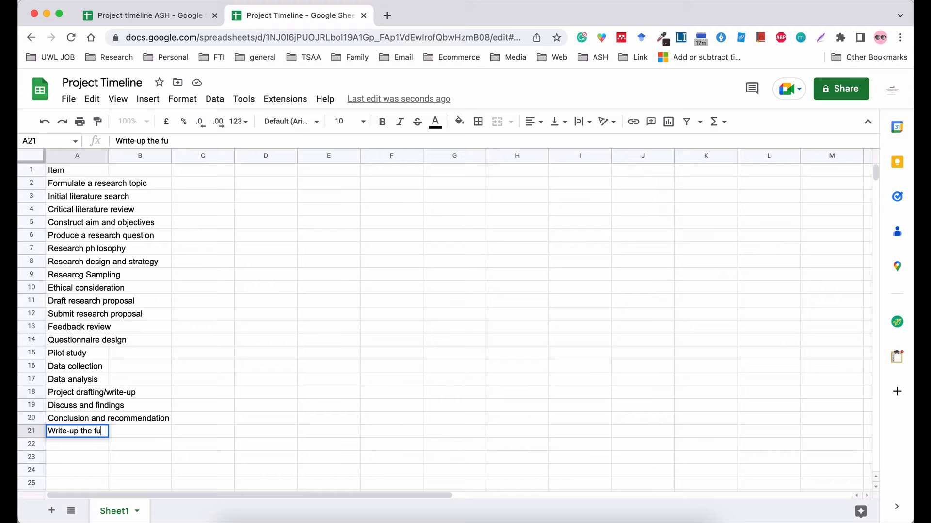
text(ture)
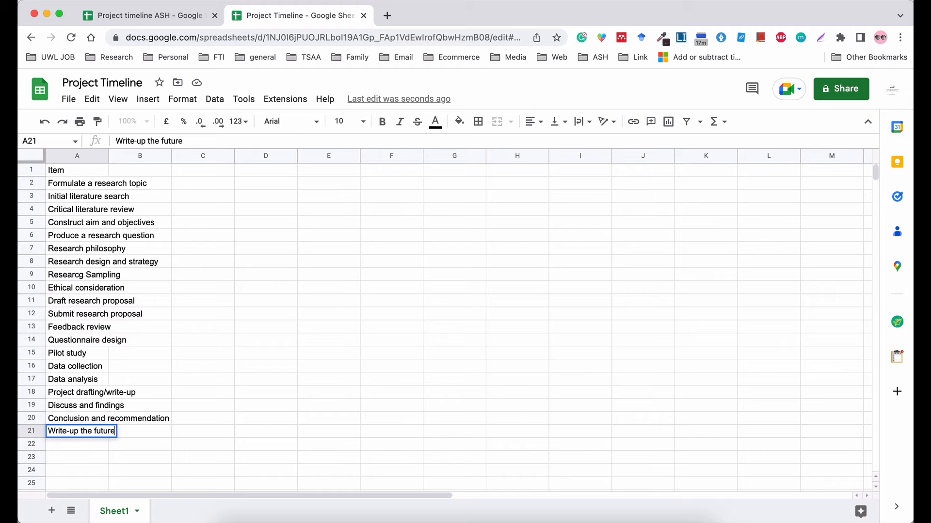
key(Return)
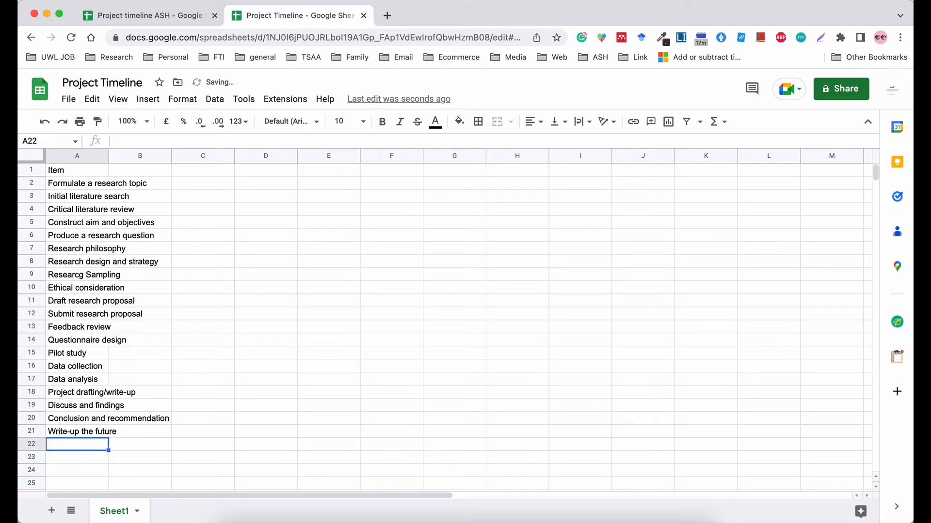
text(Submir)
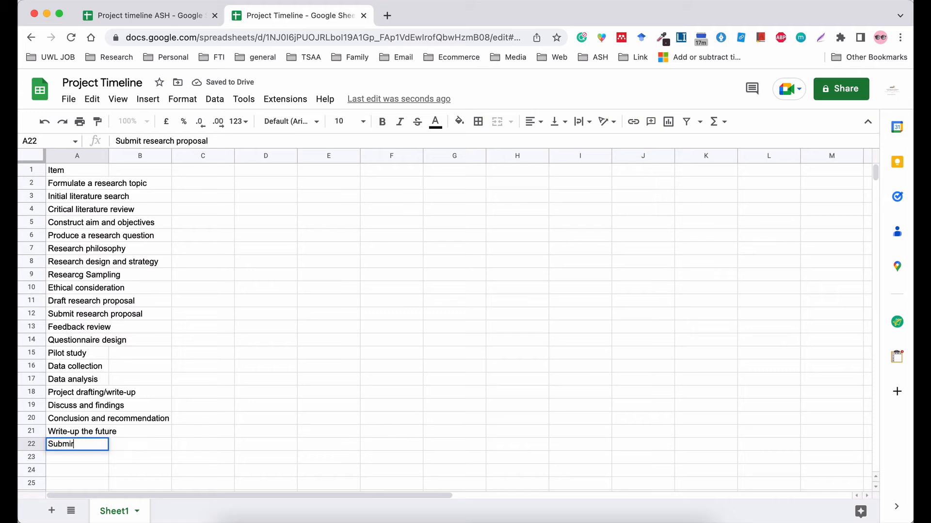
key(Return)
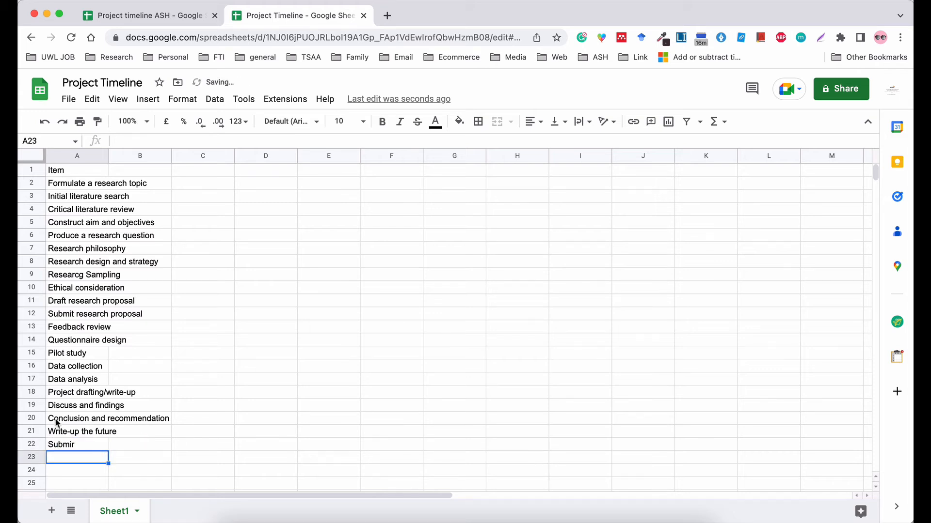
double_click(80, 444)
key(BackSpace)
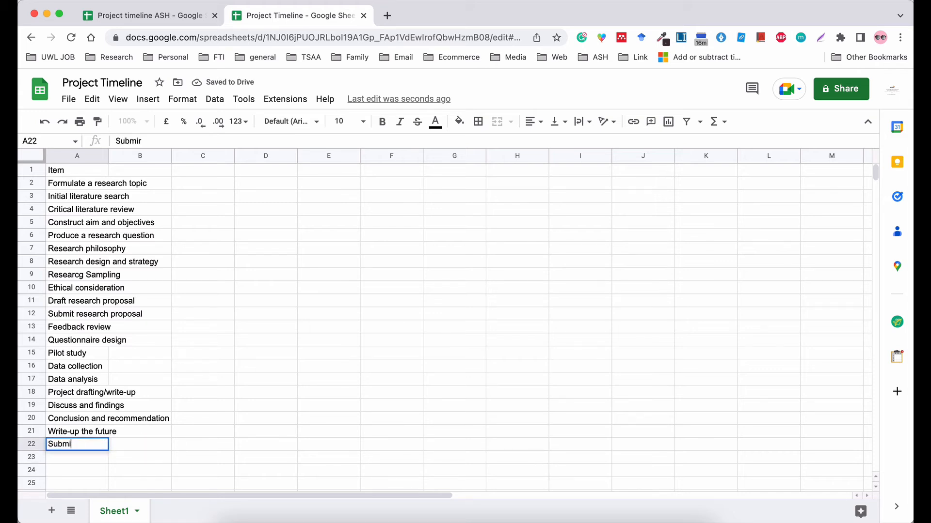
text(t pro)
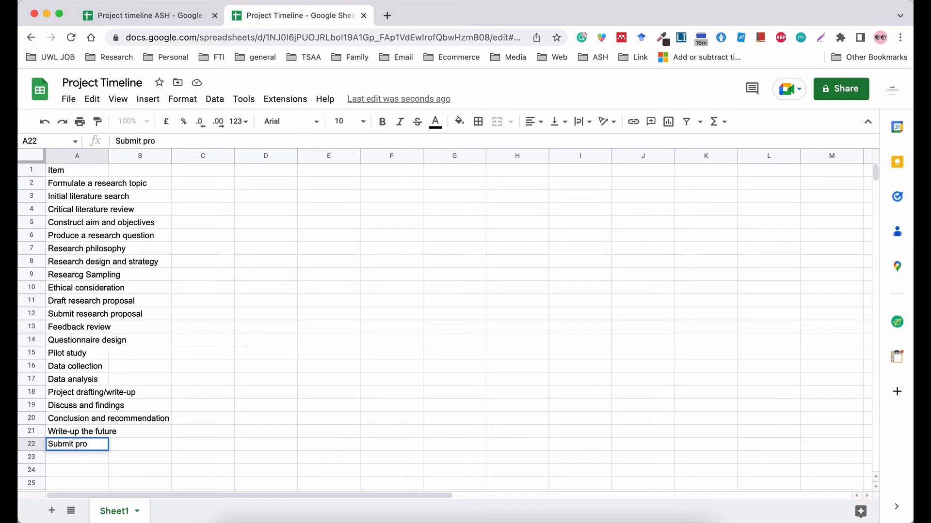
text(ject)
right_click(405, 521)
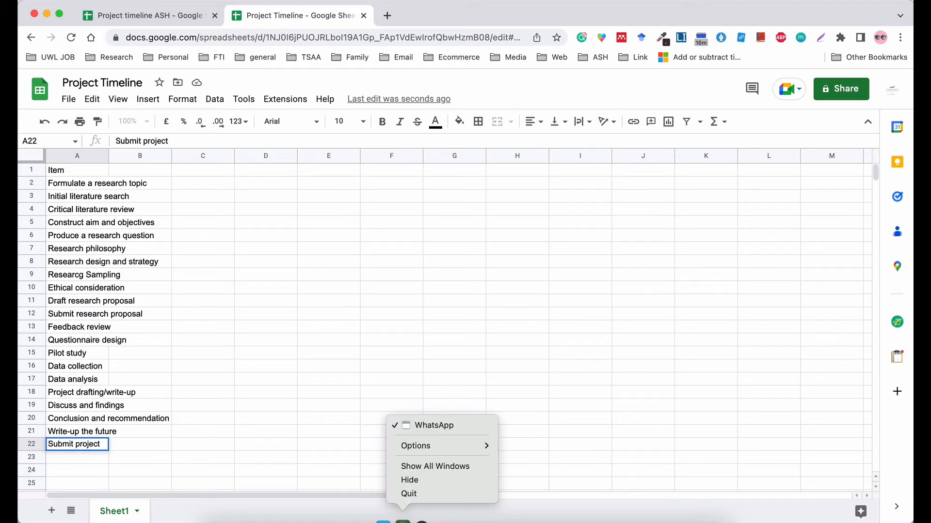
click(408, 491)
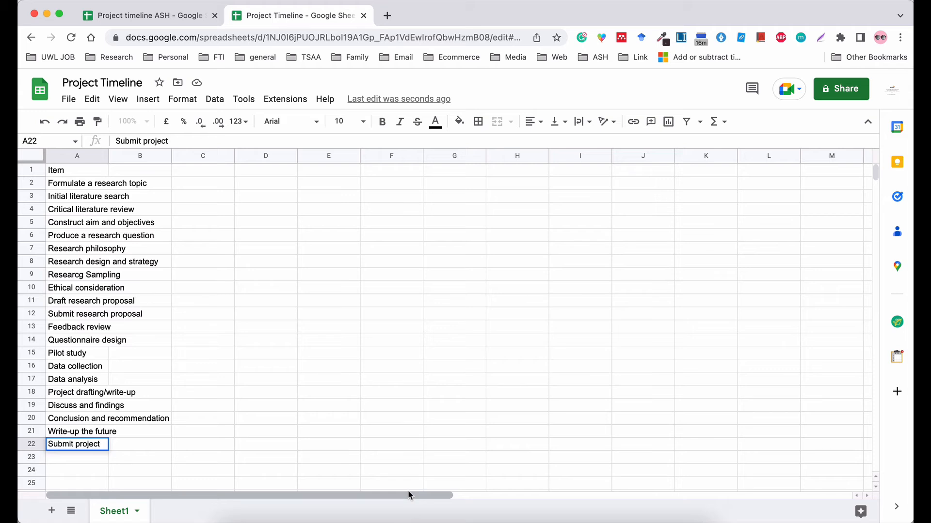
click(201, 175)
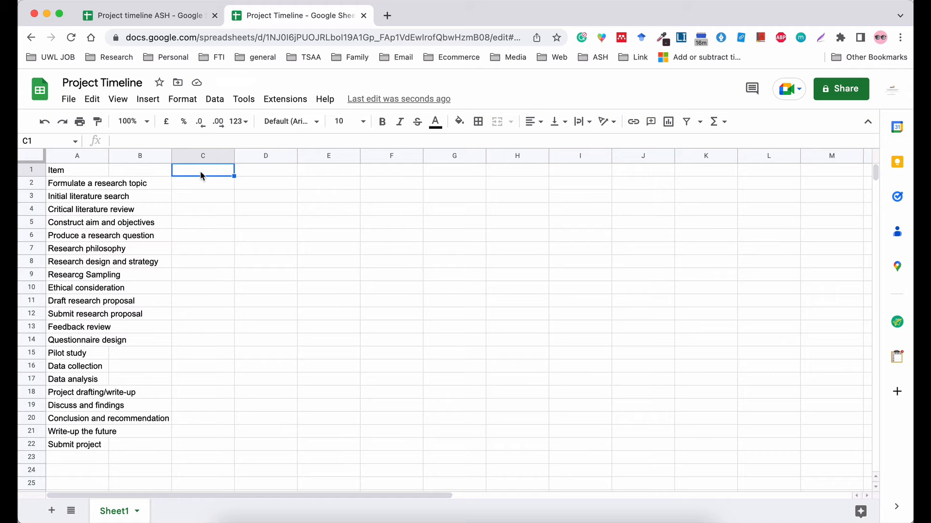
Enter September, October, November and December in C1–F1, correcting the misspellings.
text(Spetmeber)
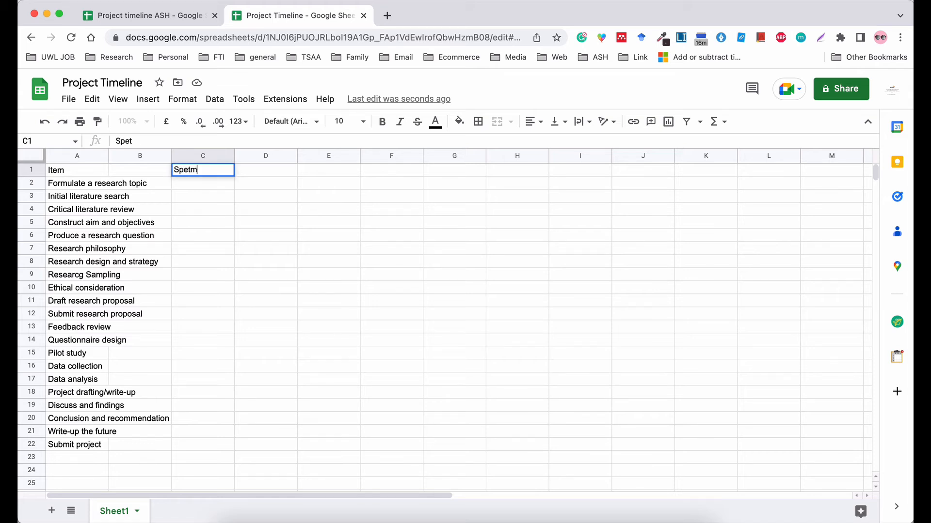
key(BackSpace)
key(BackSpace)
key(BackSpace)
key(BackSpace)
key(BackSpace)
key(BackSpace)
key(BackSpace)
text(eptember)
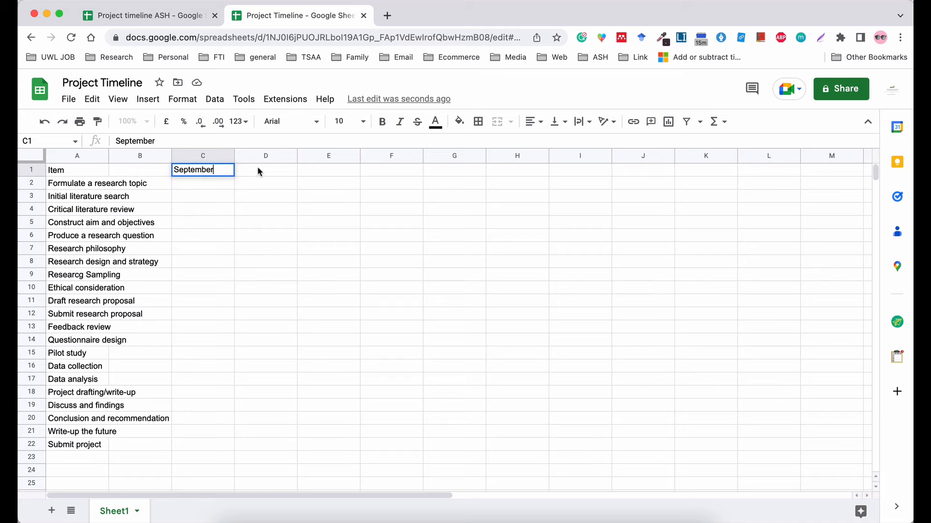
click(273, 171)
text(Oct)
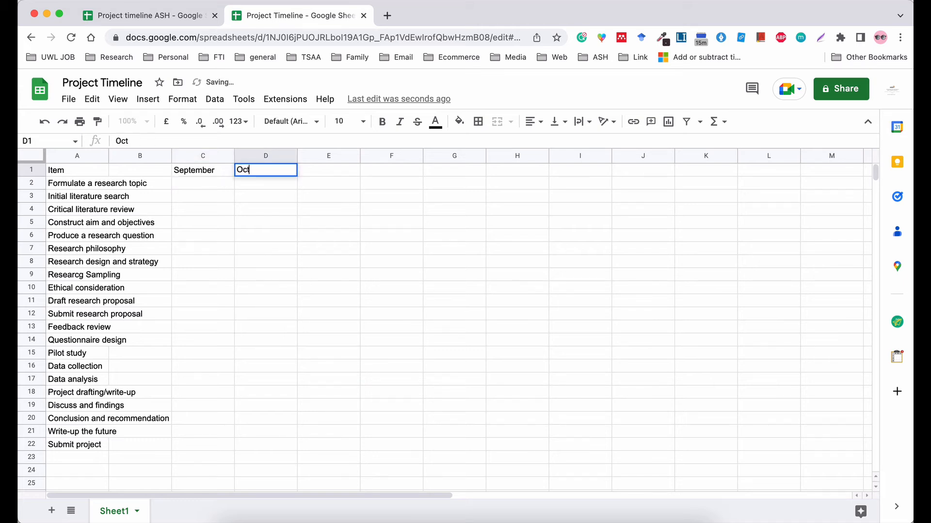
text(ober)
click(330, 173)
text(Novemve)
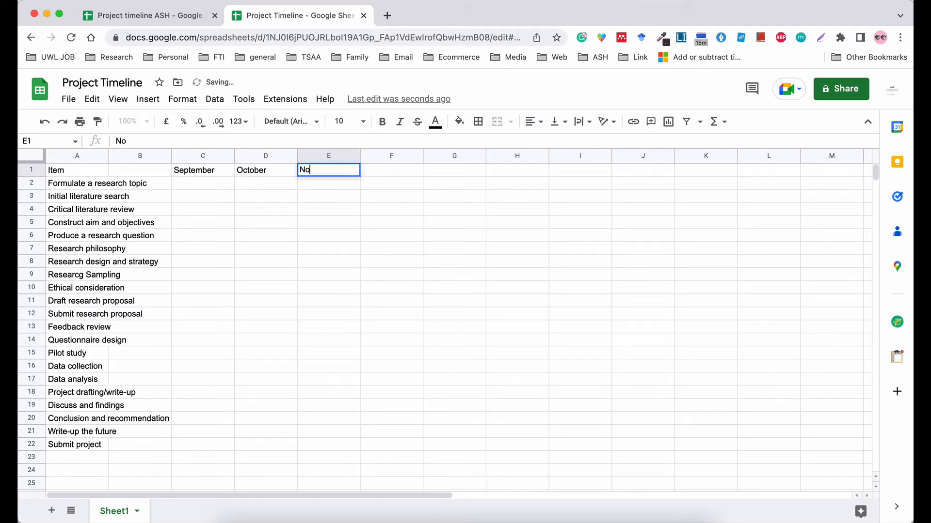
key(BackSpace)
key(BackSpace)
text(ber)
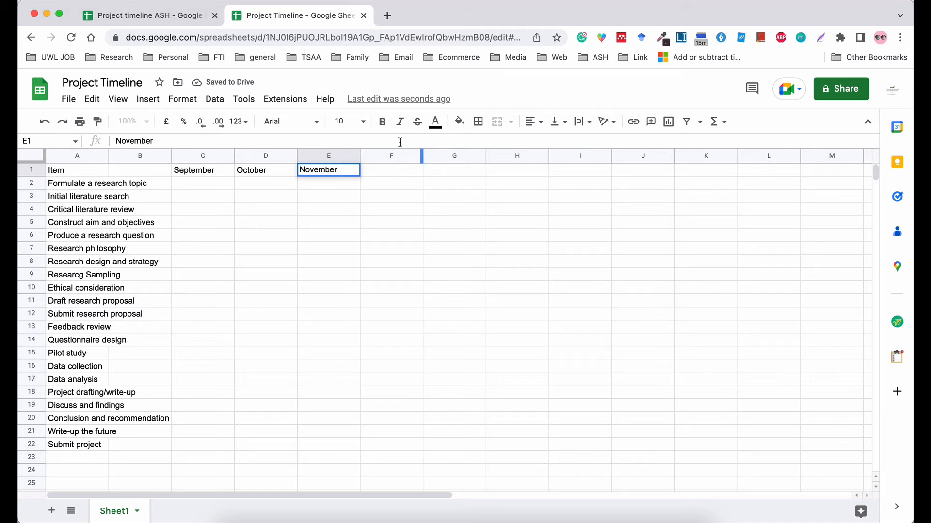
click(373, 172)
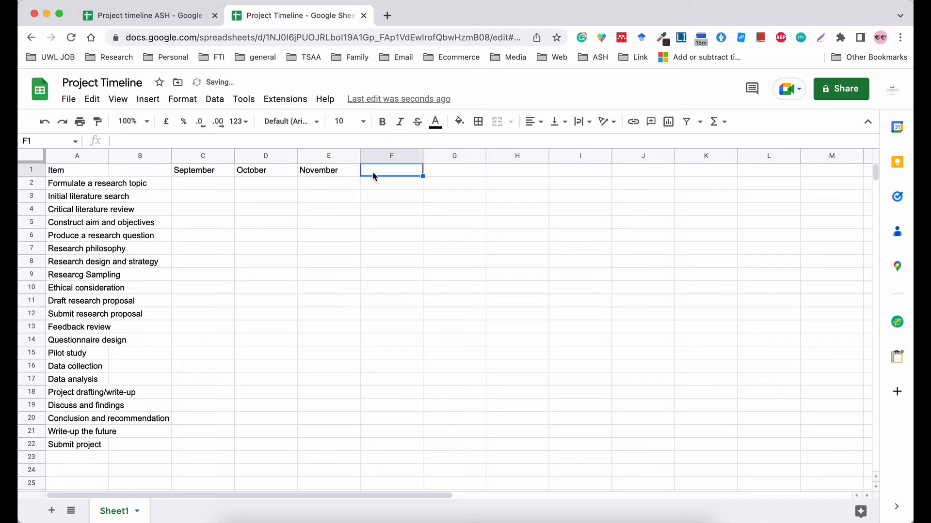
text(December)
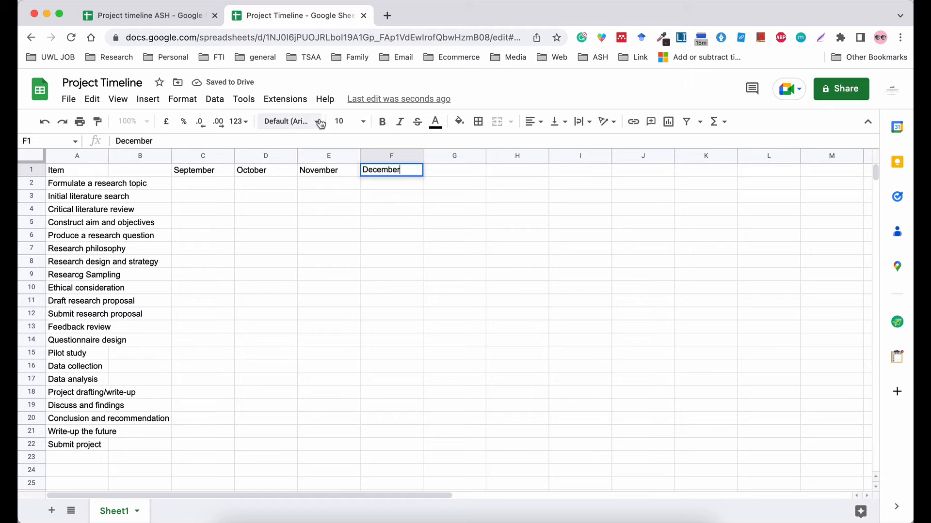
Insert three blank columns after September's column C.
right_click(204, 155)
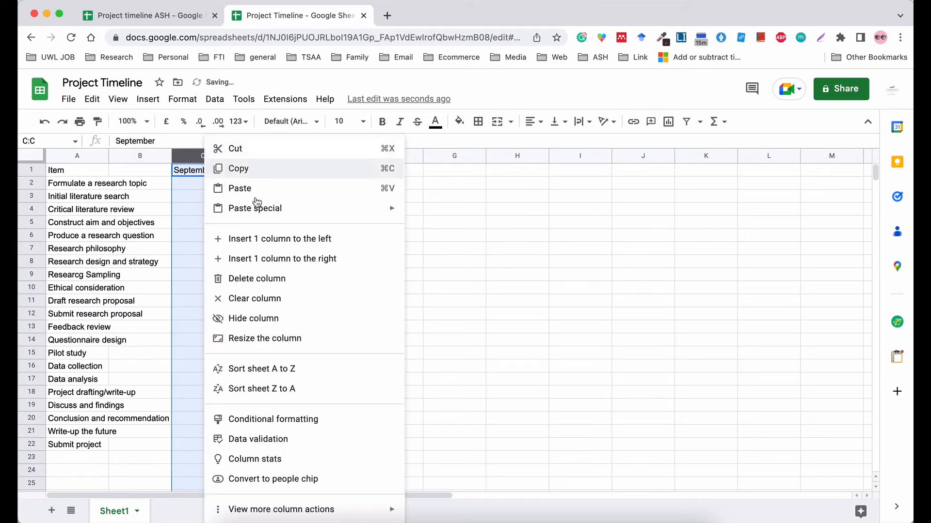
click(258, 257)
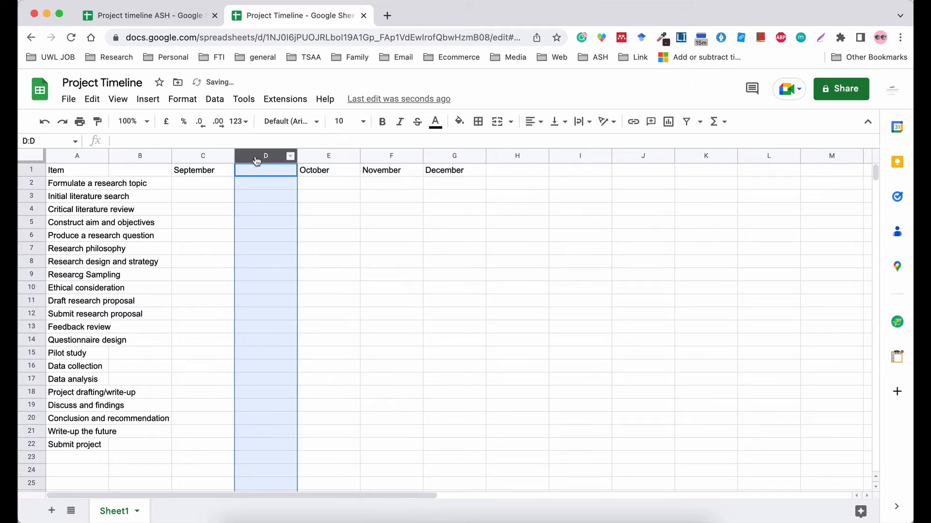
right_click(257, 160)
click(332, 238)
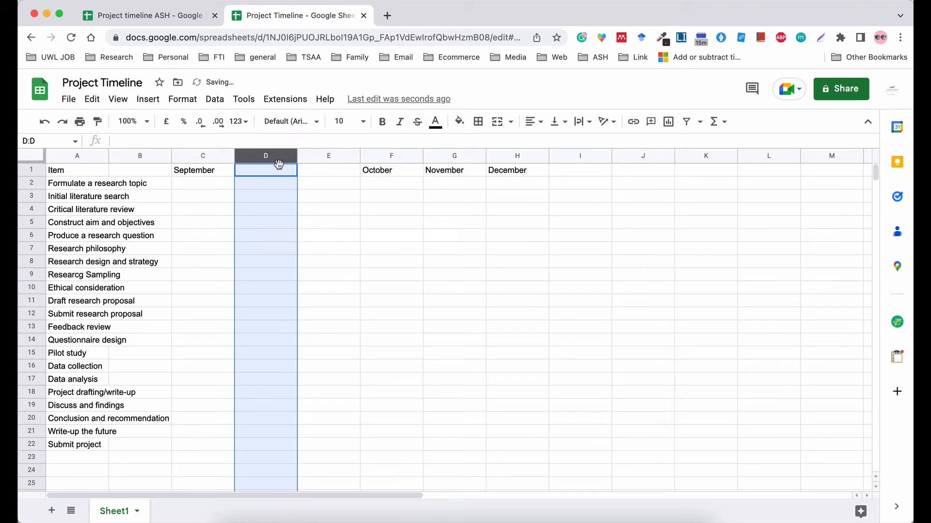
right_click(278, 160)
click(347, 261)
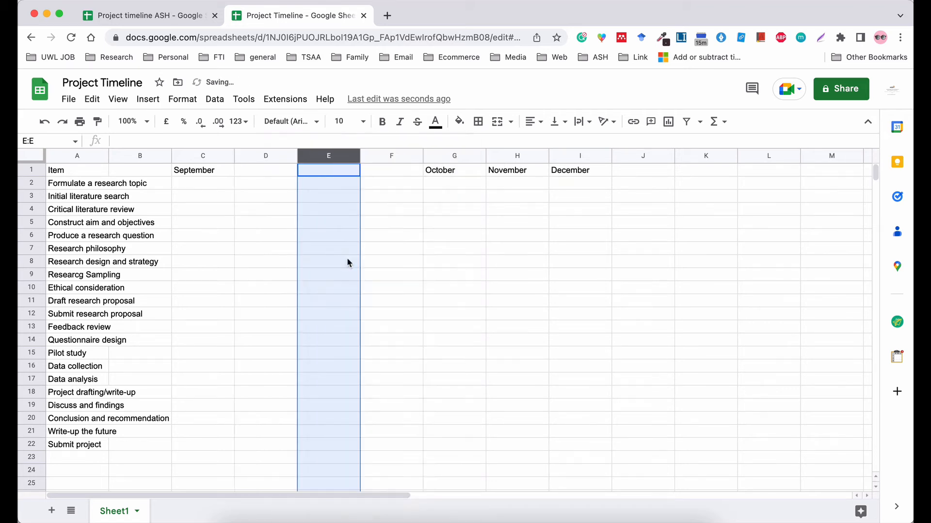
click(268, 246)
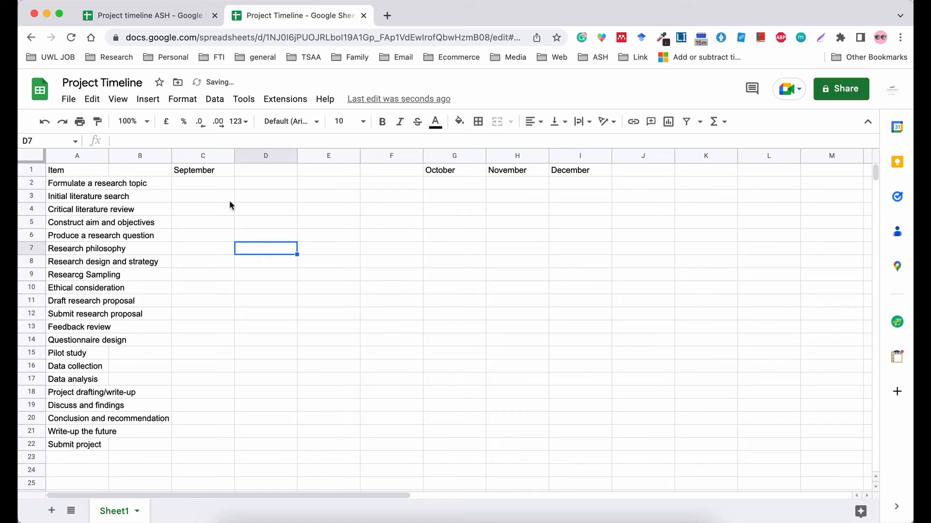
Merge C1:F1 and centre the September heading across it.
drag(212, 171, 387, 175)
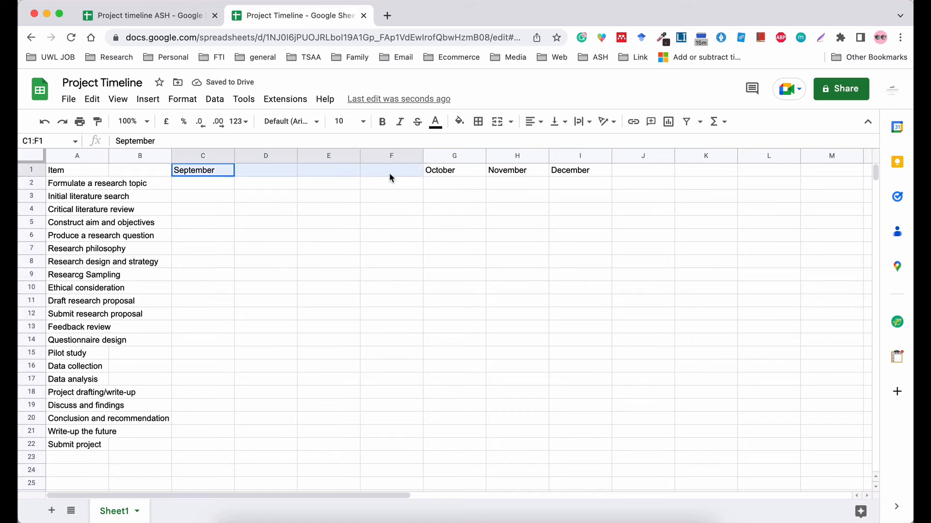
click(496, 122)
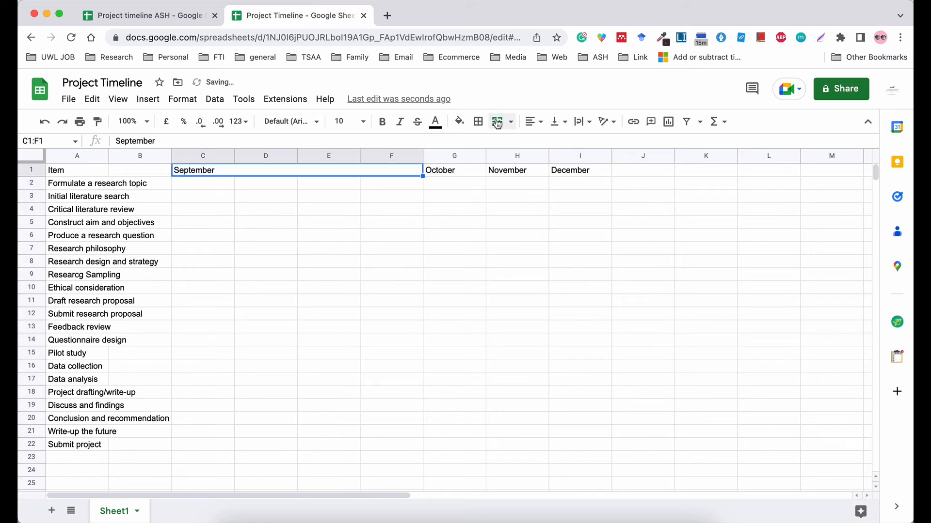
click(533, 122)
click(549, 142)
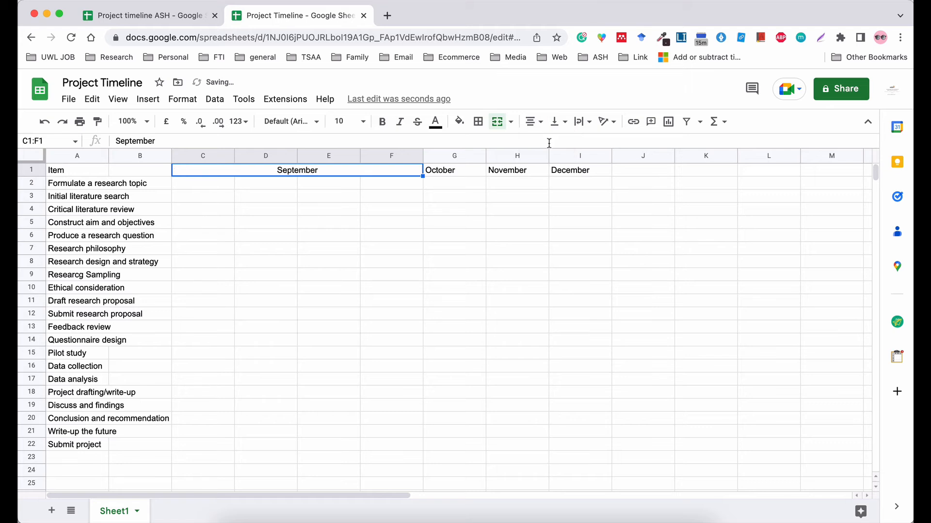
click(524, 280)
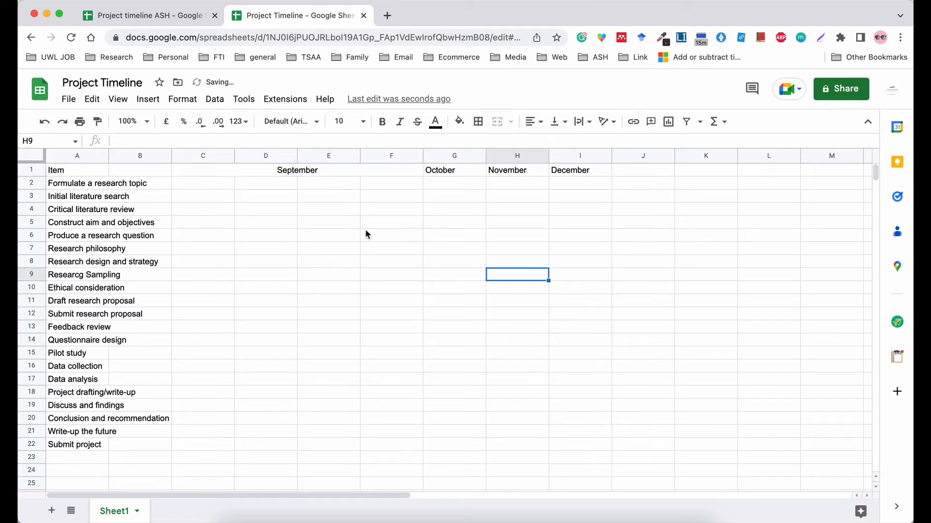
Insert three blank columns after October's column G.
click(455, 156)
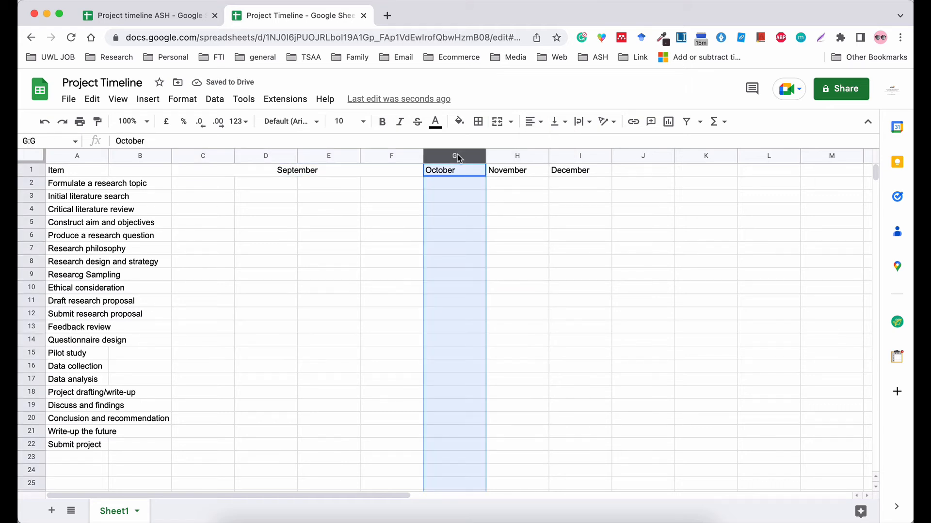
right_click(455, 156)
click(566, 262)
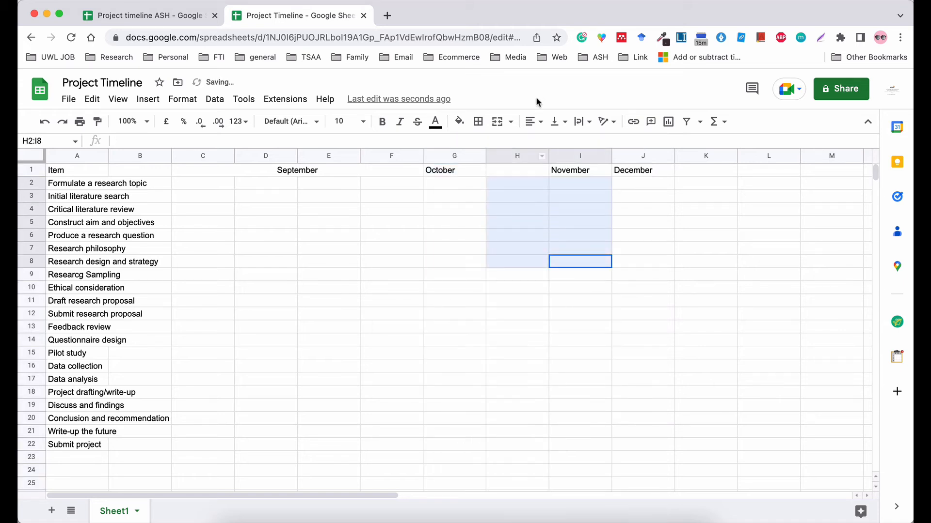
click(516, 155)
right_click(516, 155)
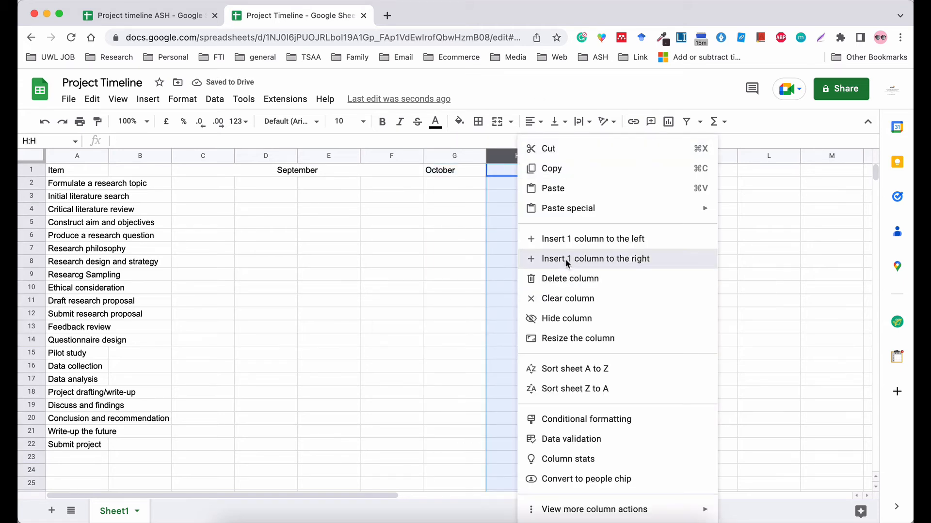
click(565, 260)
right_click(499, 158)
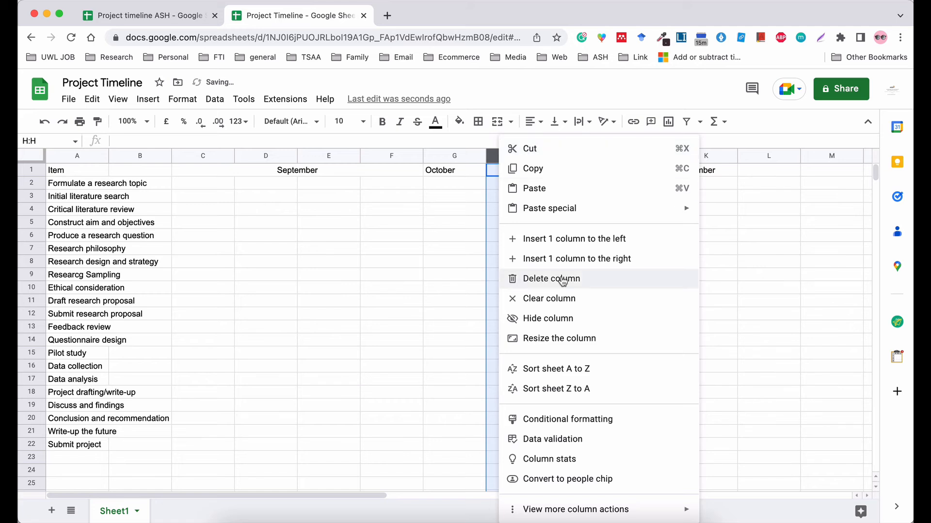
click(558, 260)
click(509, 199)
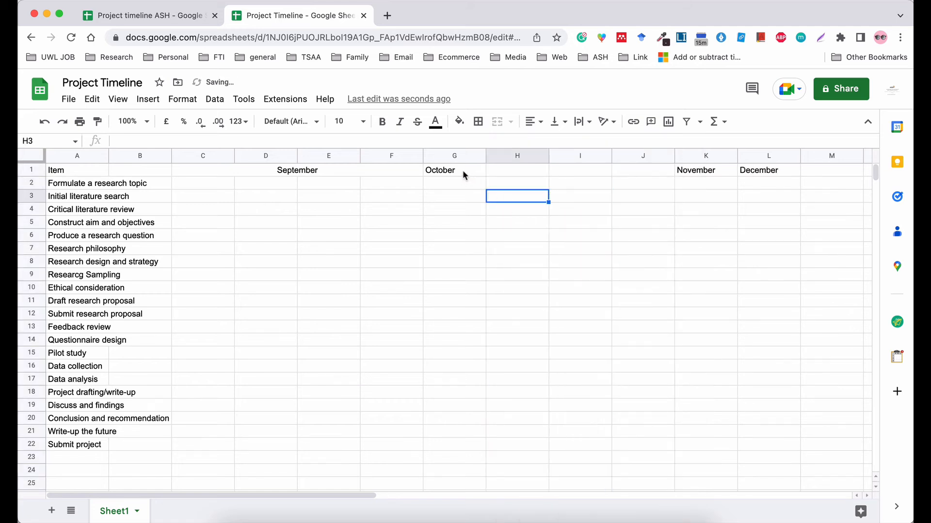
Merge G1:J1 and centre the October heading across it.
drag(462, 170, 616, 171)
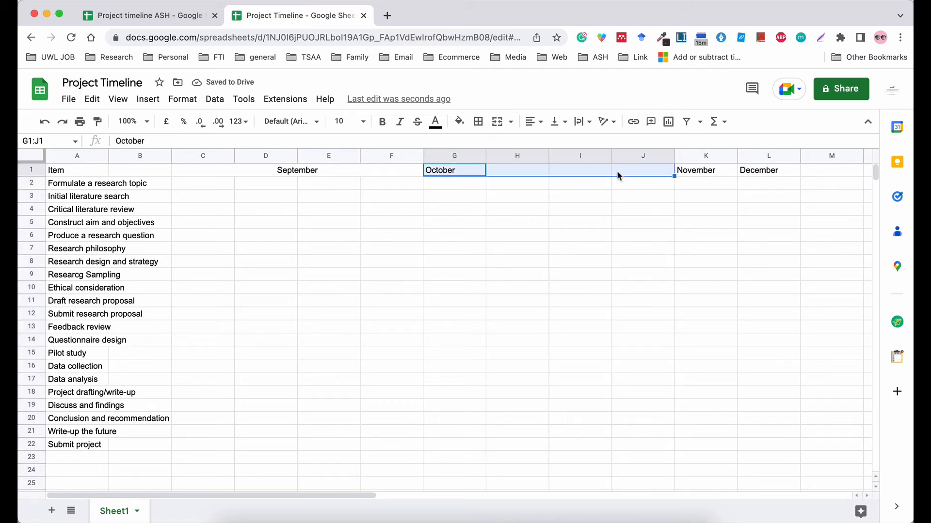
click(505, 121)
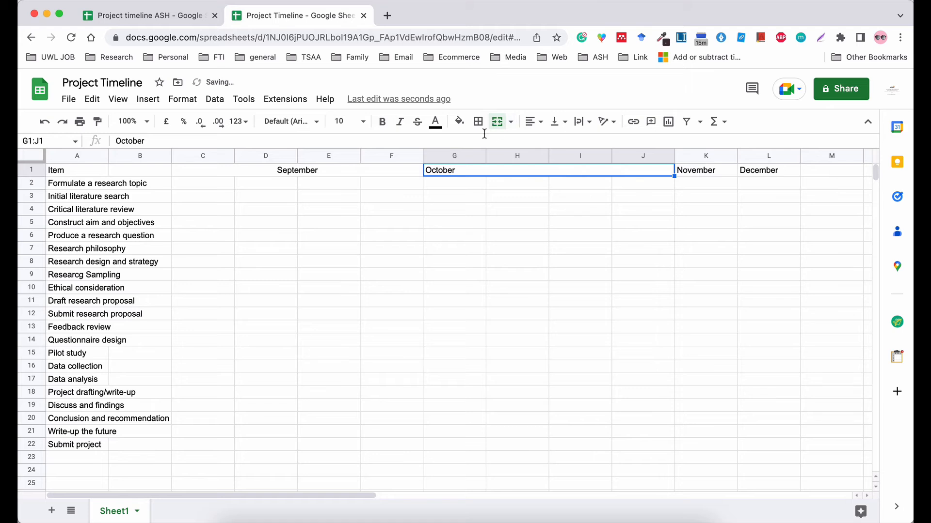
click(535, 123)
click(548, 142)
click(238, 346)
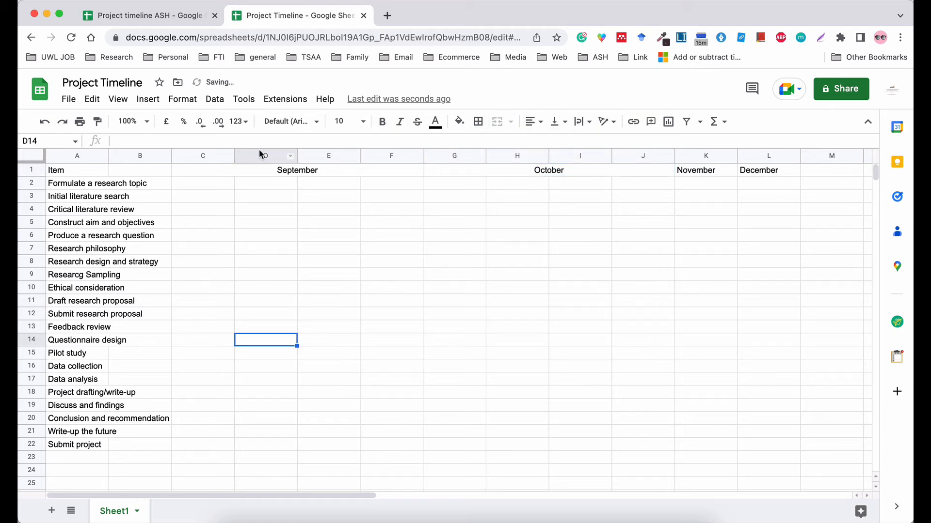
Narrow each column from C through J to a slim week width.
drag(234, 156, 191, 157)
drag(254, 156, 211, 155)
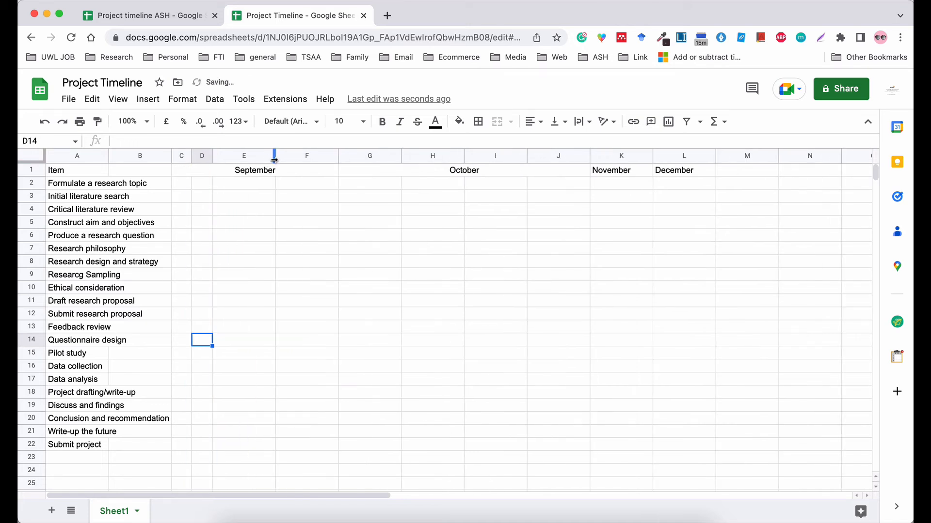
drag(275, 156, 234, 156)
drag(296, 154, 257, 159)
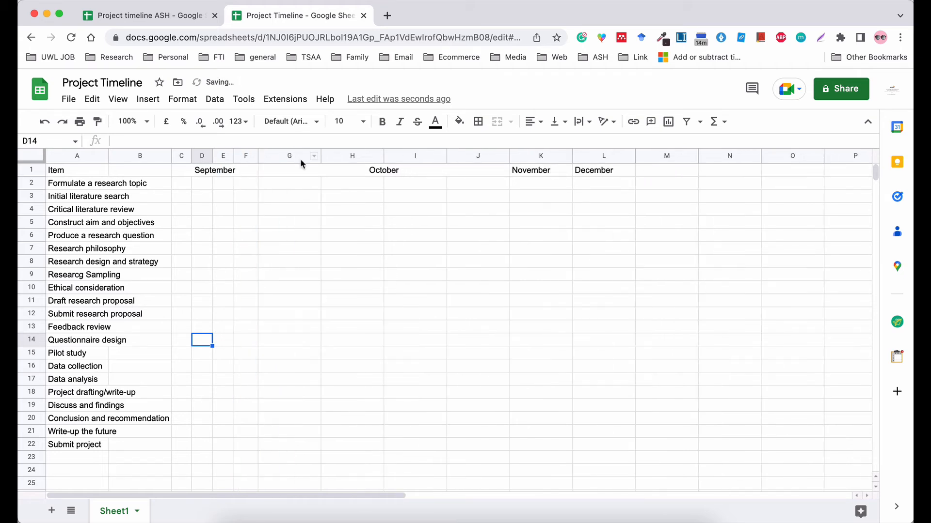
drag(320, 154, 283, 153)
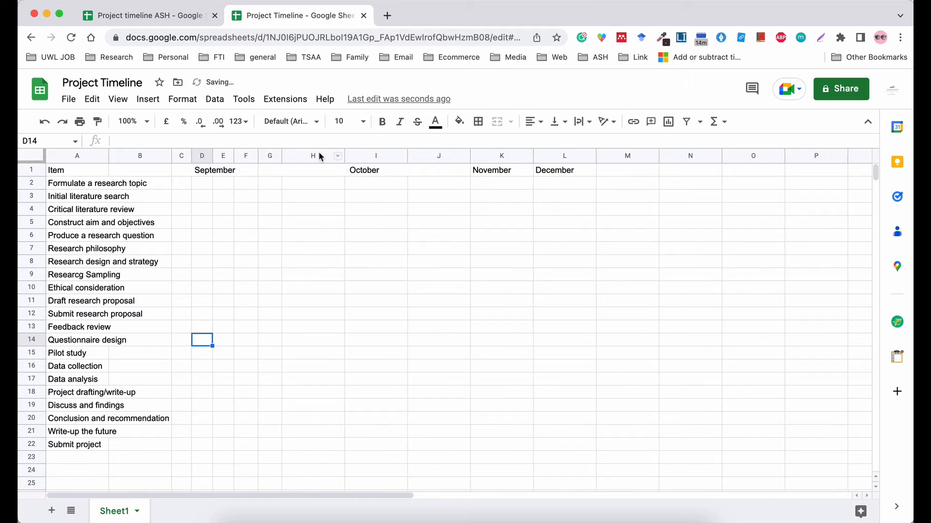
drag(344, 155, 305, 157)
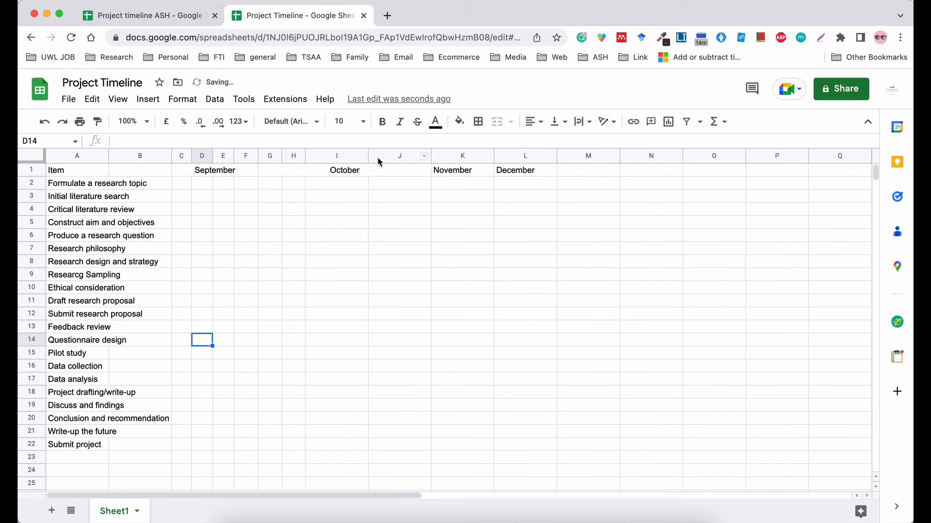
drag(367, 160, 327, 156)
drag(390, 152, 348, 155)
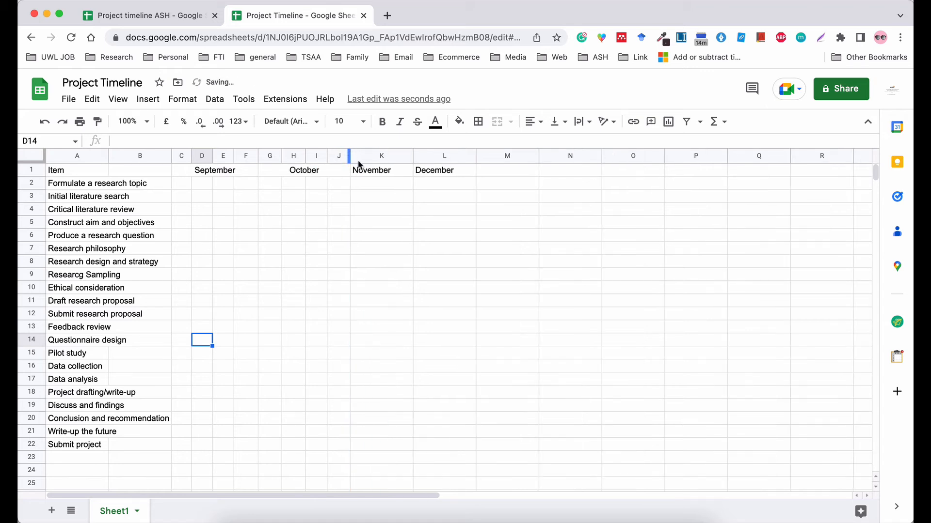
click(366, 159)
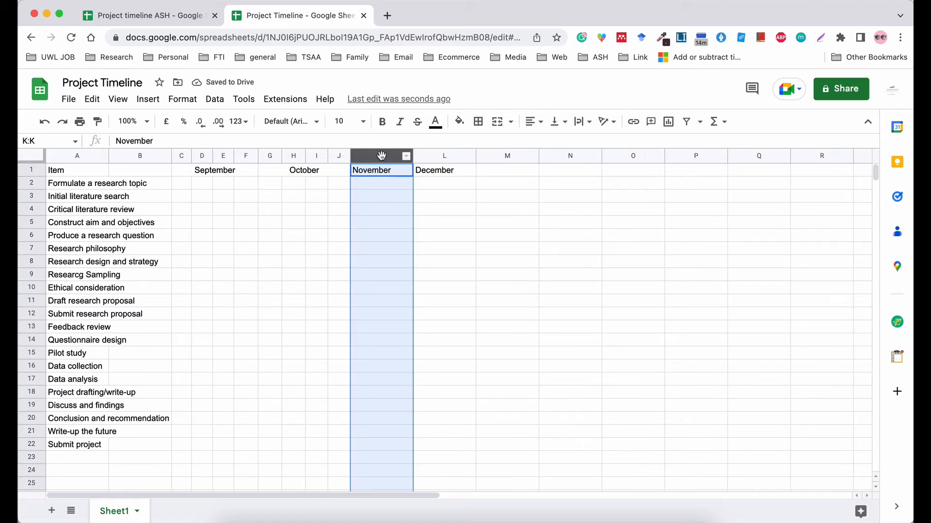
Insert three blank week columns after November's column K.
right_click(378, 154)
click(489, 258)
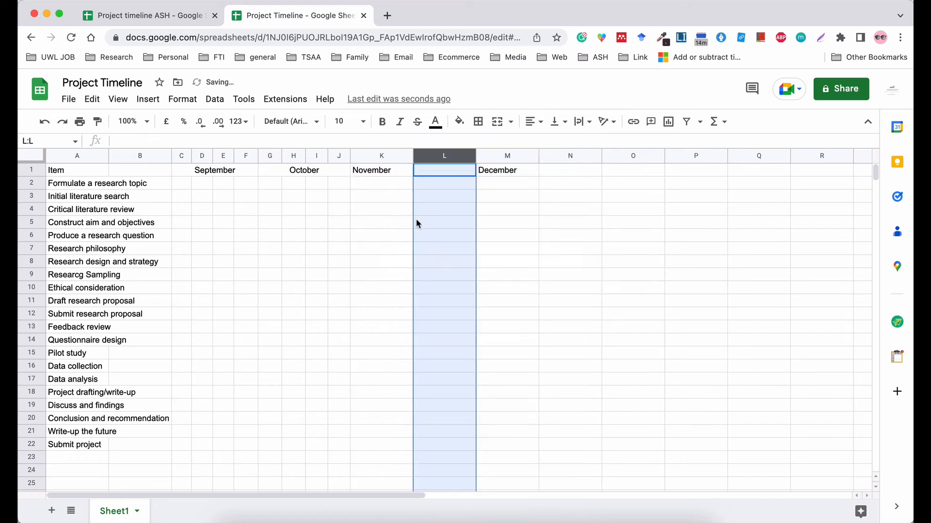
right_click(433, 155)
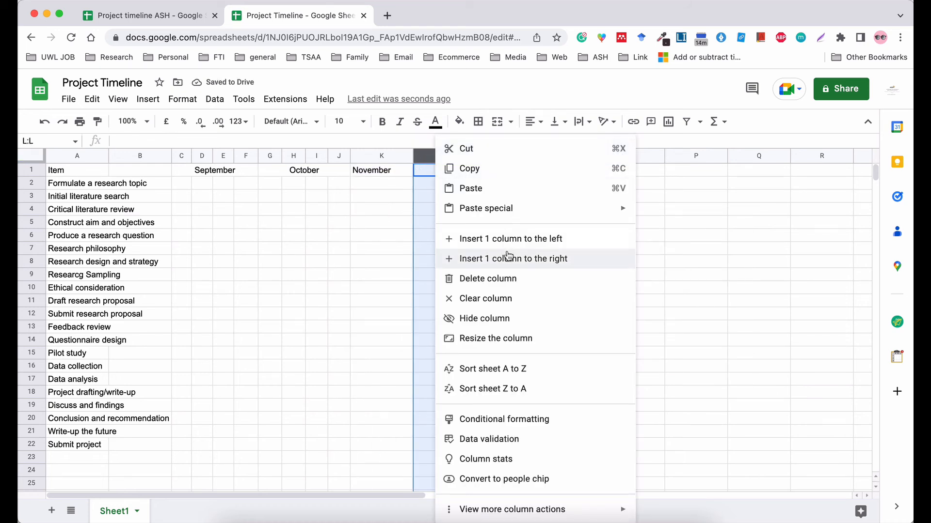
click(508, 256)
click(443, 155)
right_click(445, 156)
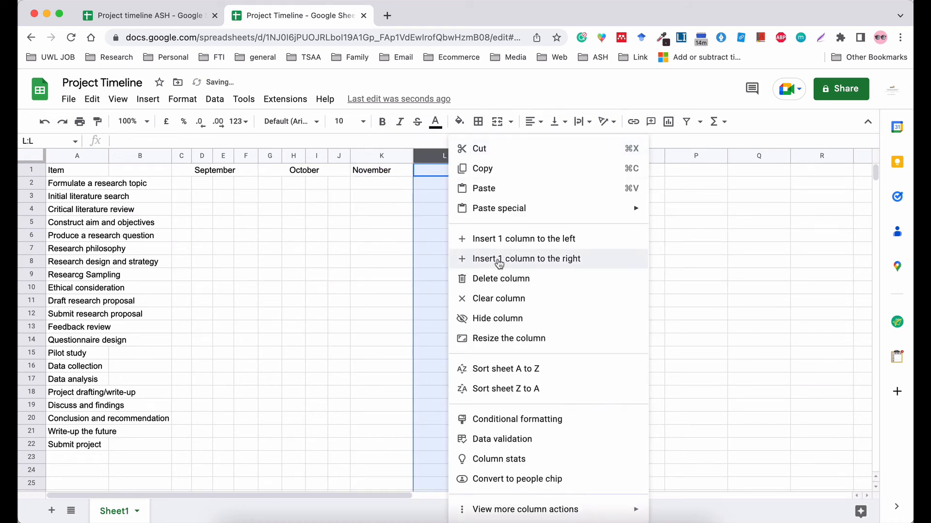
click(499, 261)
click(652, 250)
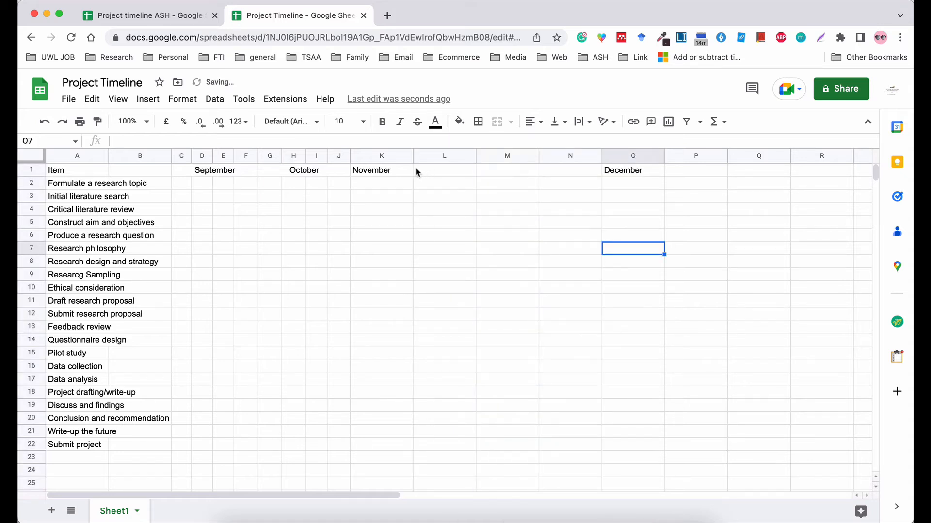
Merge K1:N1 and centre the November heading across it.
drag(407, 169, 581, 171)
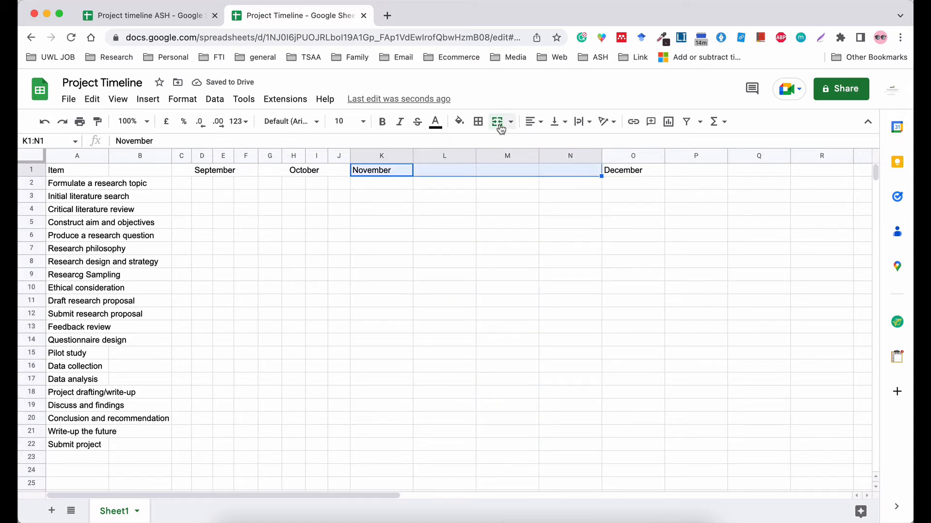
click(500, 123)
click(532, 121)
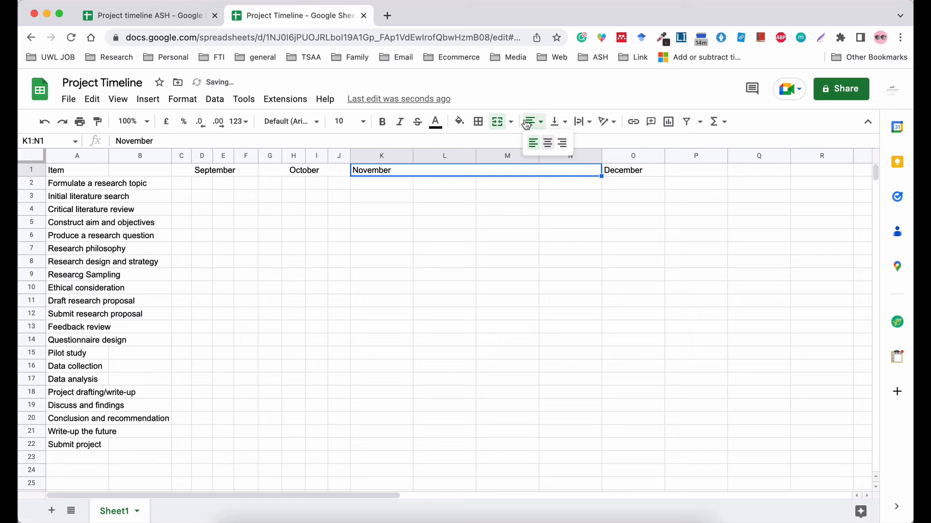
click(548, 144)
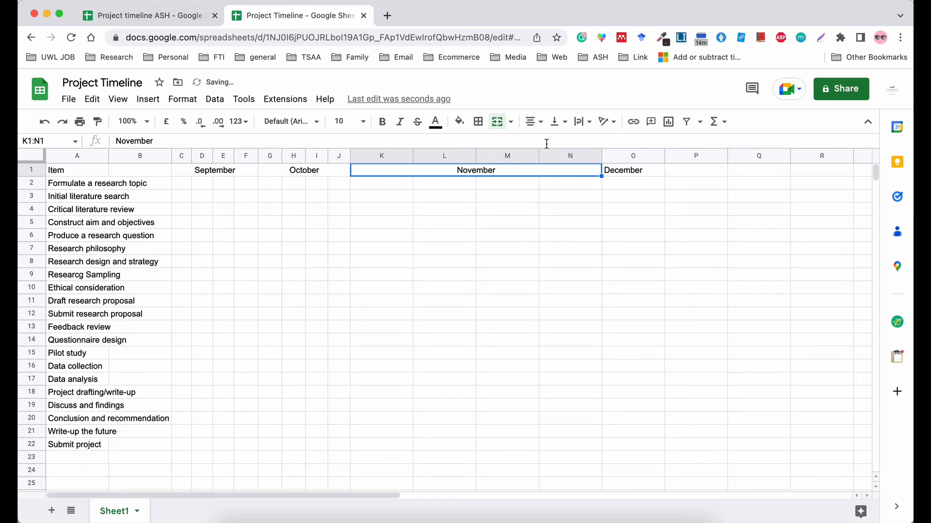
click(442, 236)
Narrow November's week columns K through N.
drag(412, 158, 374, 157)
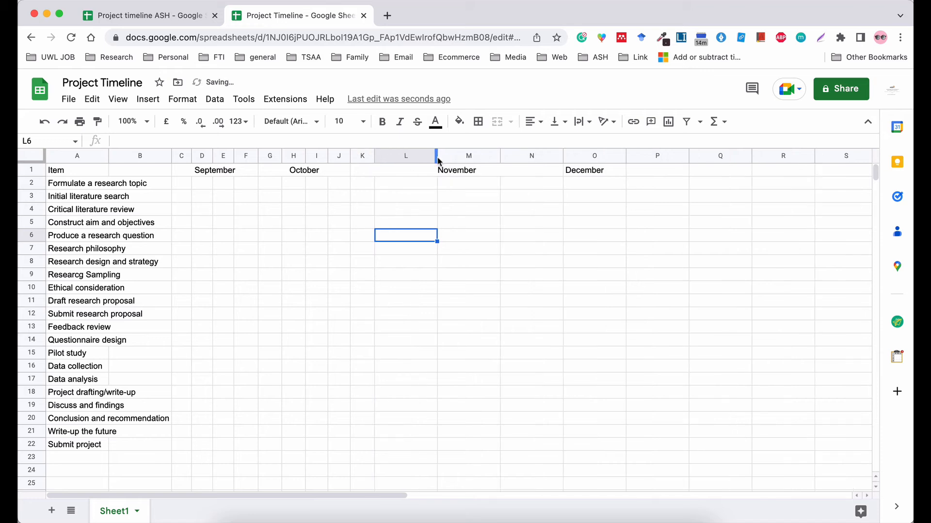
drag(436, 156, 398, 157)
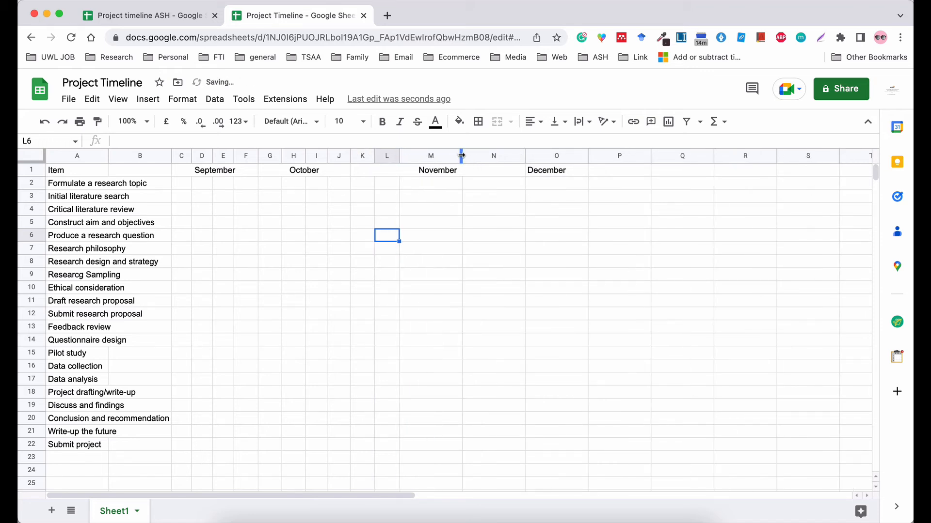
drag(461, 155, 424, 152)
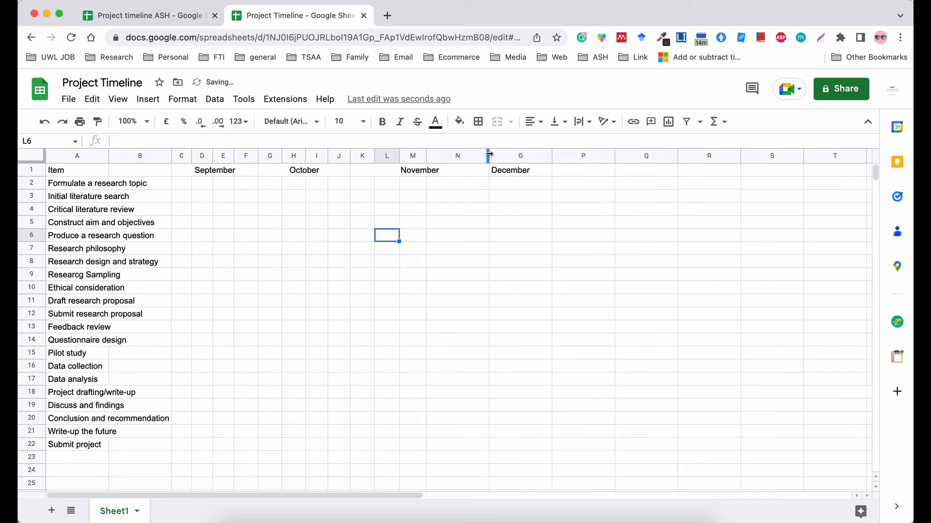
drag(489, 154, 648, 181)
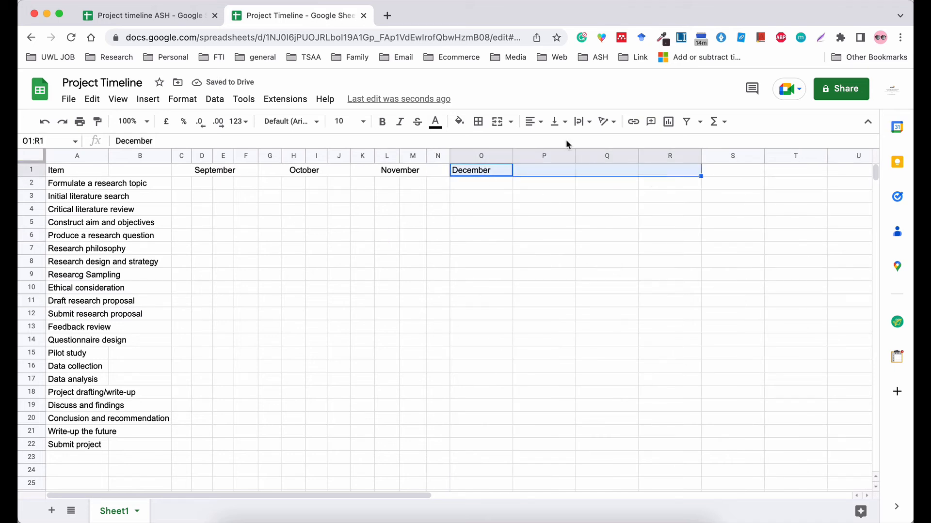
Merge O1:R1 and centre the December heading across it.
click(496, 122)
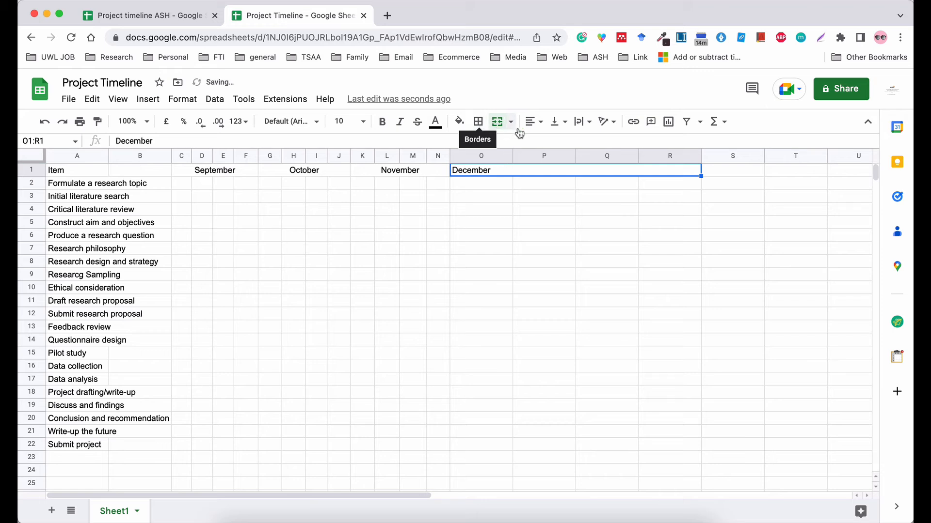
click(532, 121)
click(547, 143)
click(516, 219)
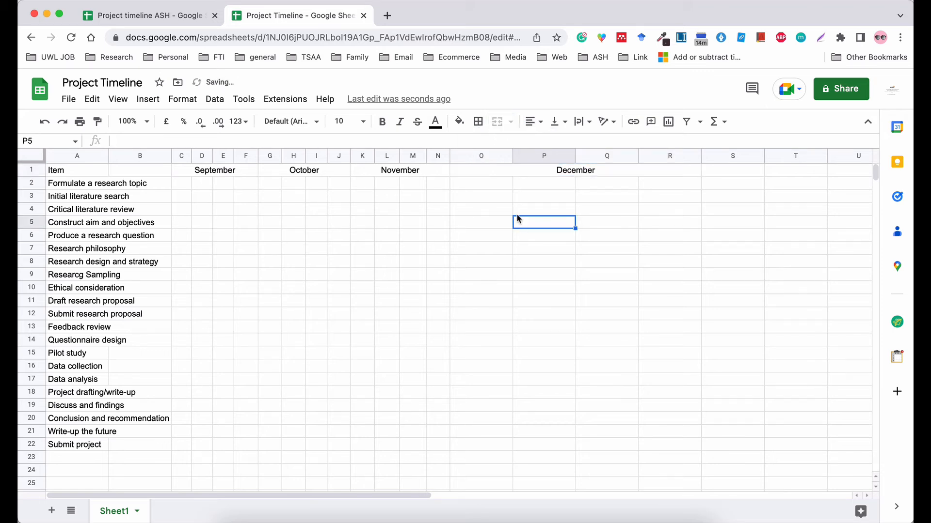
Narrow December's week columns O through Q to week width.
click(513, 156)
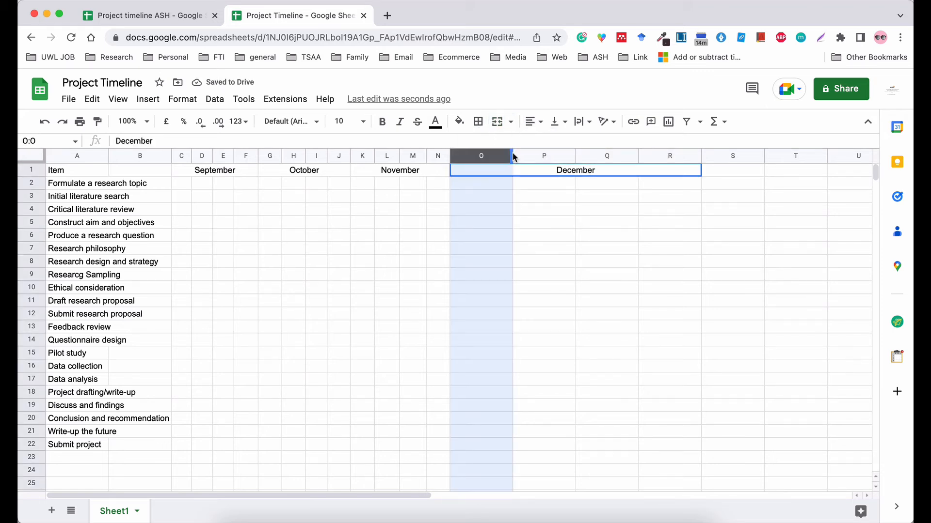
click(516, 207)
drag(513, 156, 472, 155)
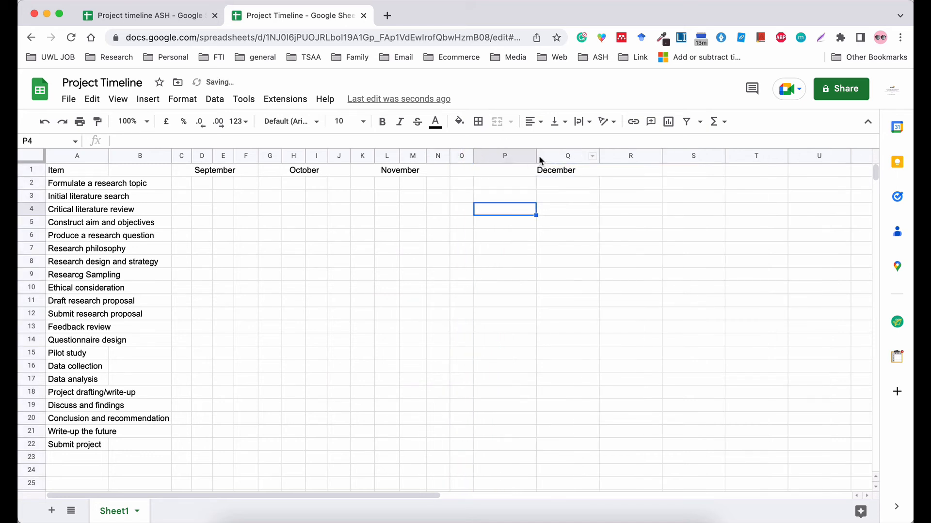
drag(535, 154, 499, 155)
drag(561, 156, 526, 156)
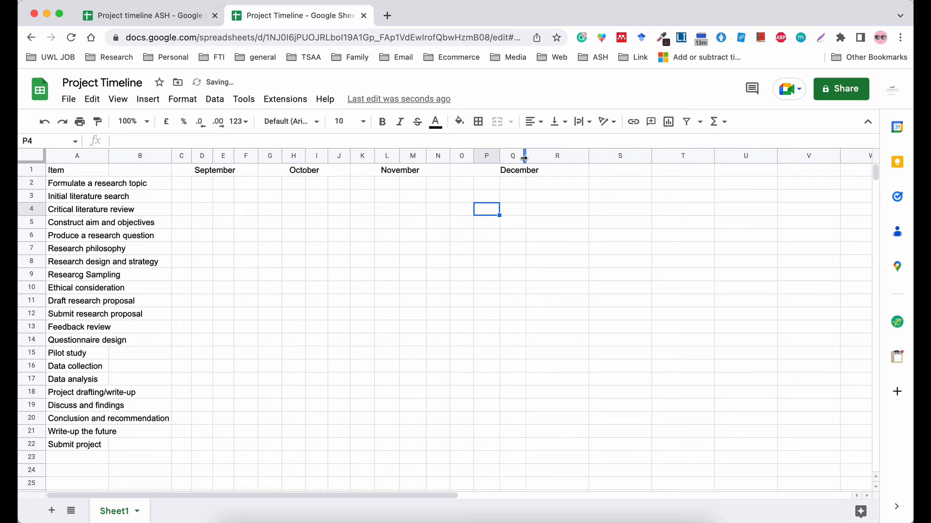
click(616, 228)
Delete the unused columns S through AI.
click(601, 156)
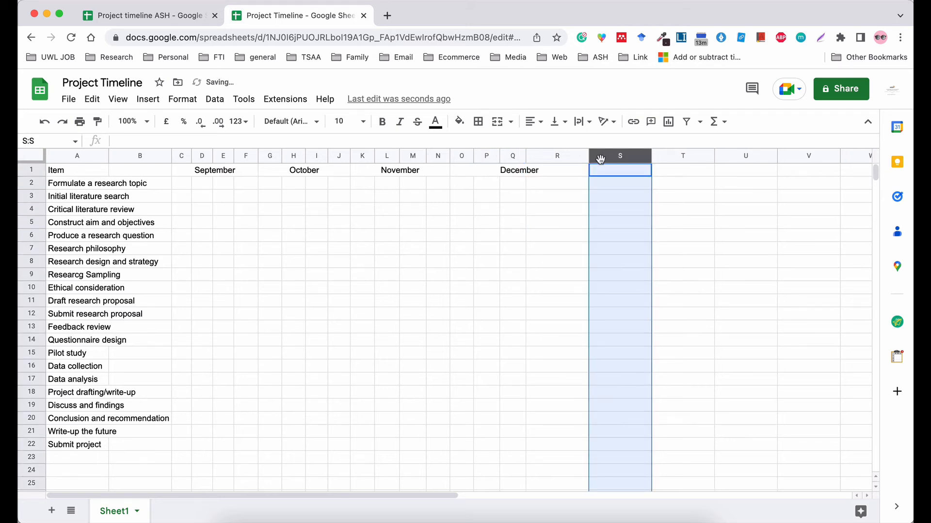
click(698, 213)
drag(612, 156, 682, 156)
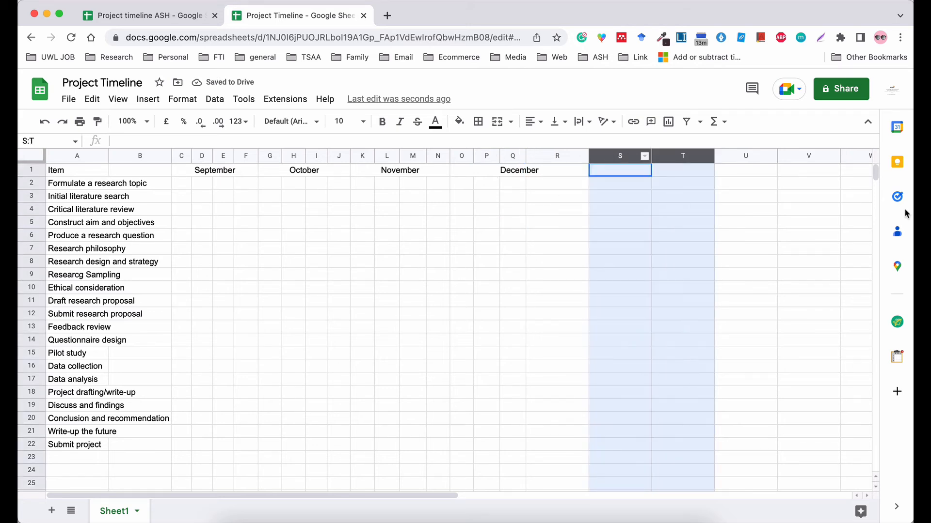
drag(904, 213, 904, 213)
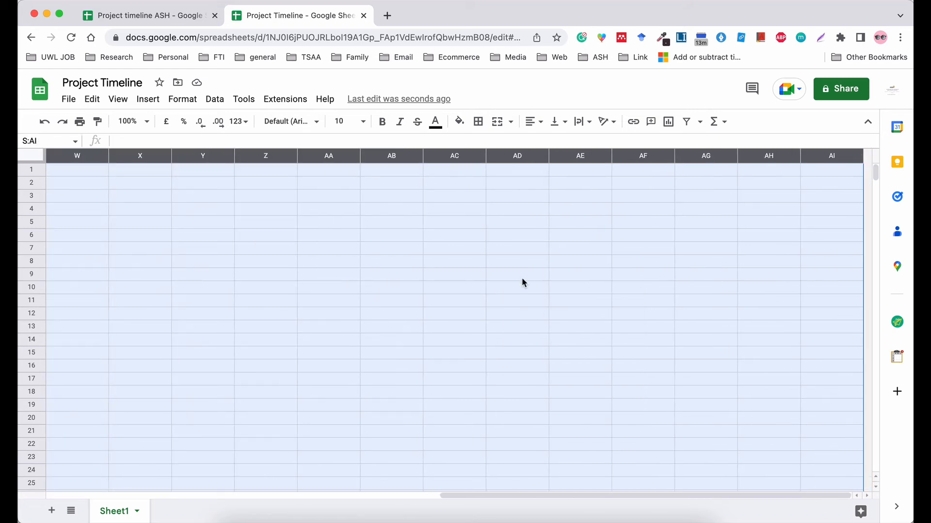
right_click(522, 278)
click(553, 275)
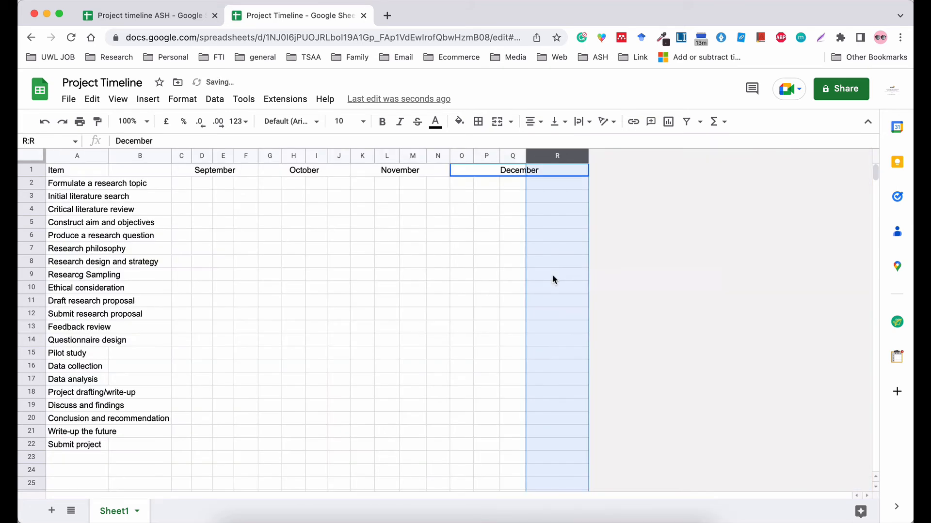
click(557, 285)
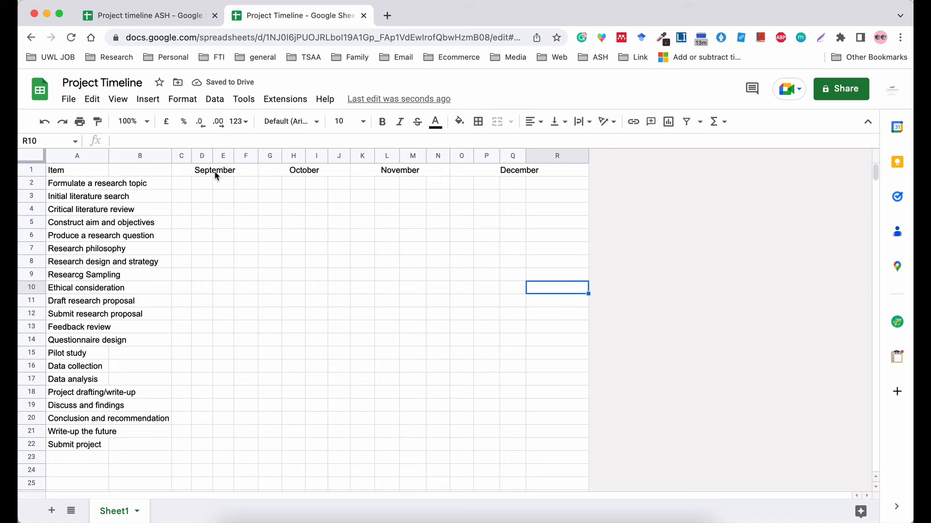
Insert an empty row 2 below the month headers.
click(32, 169)
right_click(32, 169)
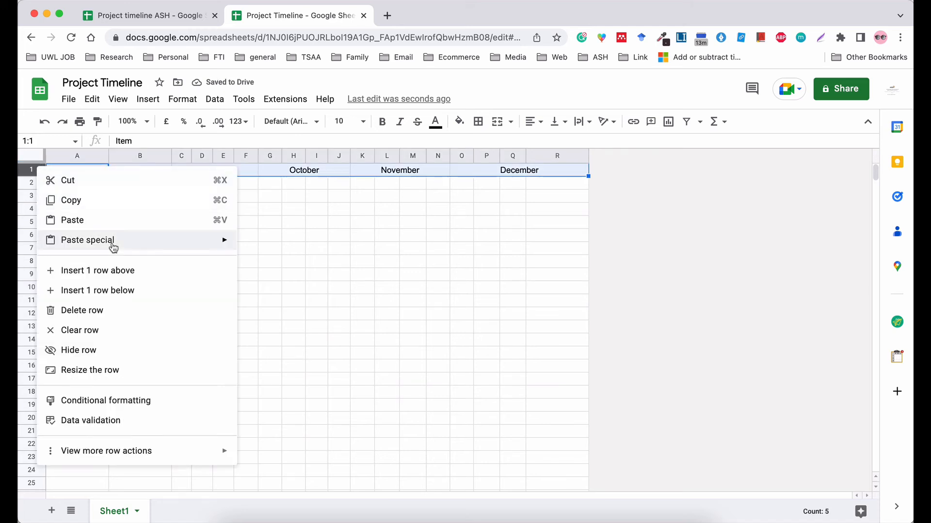
click(112, 289)
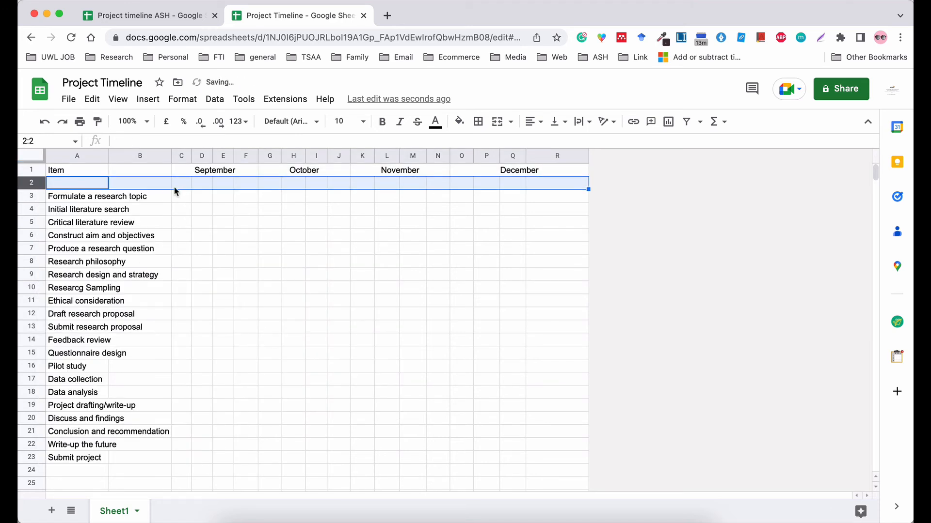
Number September and October weeks 1, 2, 3, 4 starting in C2.
click(179, 188)
text(1)
key(Tab)
text(2)
key(Tab)
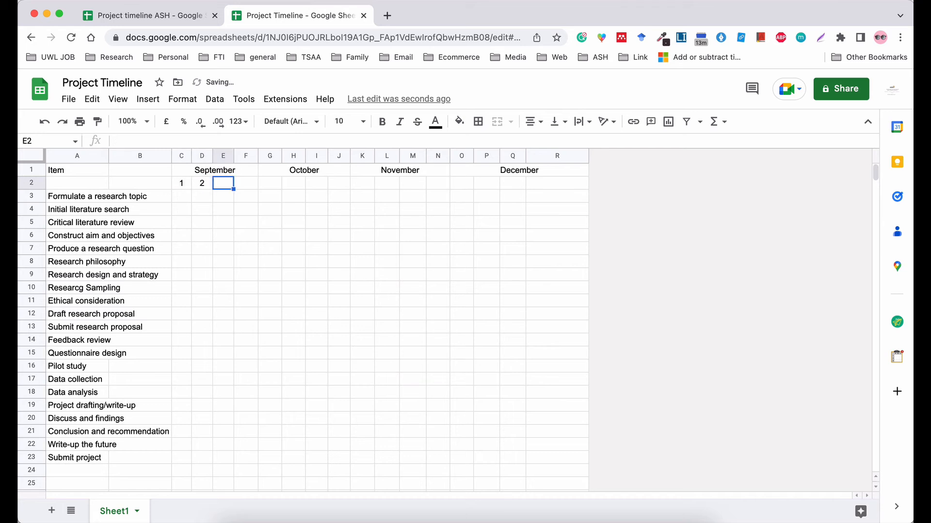
text(3)
key(Tab)
text(4)
key(Tab)
text(1)
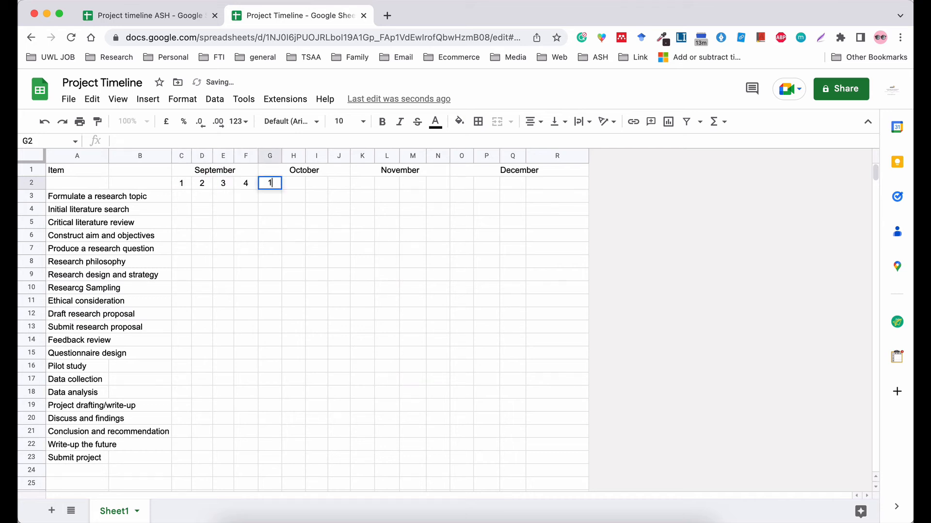
key(Tab)
text(2)
key(Tab)
text(3)
key(Tab)
text(4)
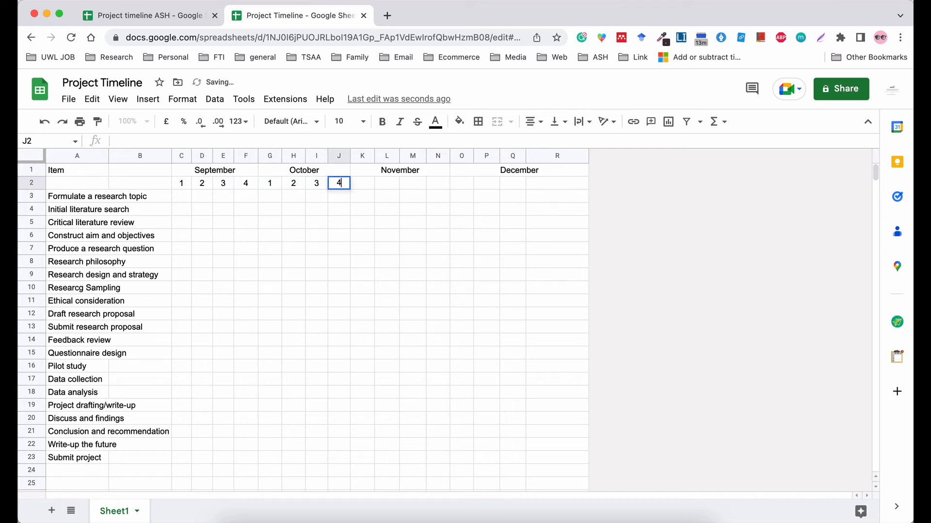
key(Tab)
Number November weeks 1–4 and December weeks 1–3 in row 2.
text(1)
key(Tab)
text(2)
key(Tab)
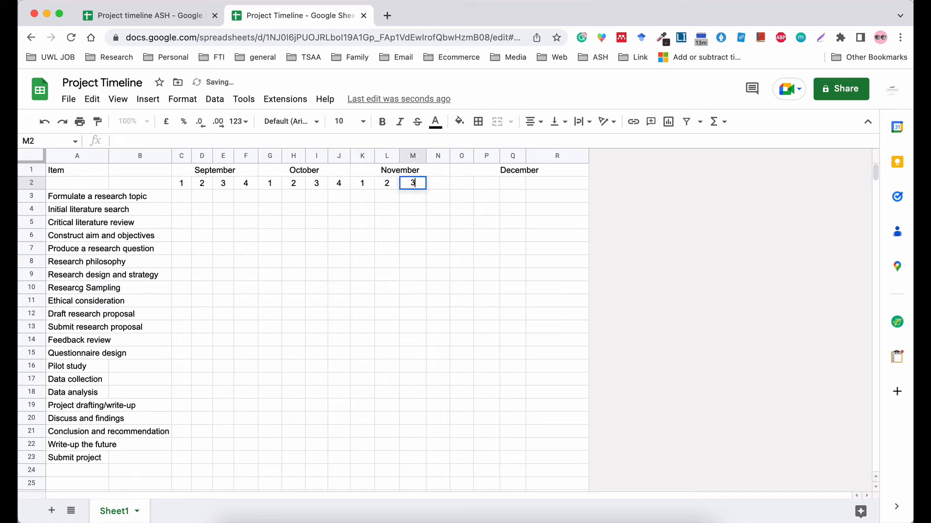
text(3)
key(Tab)
text(4)
key(Tab)
text(1)
key(Tab)
text(2)
key(Tab)
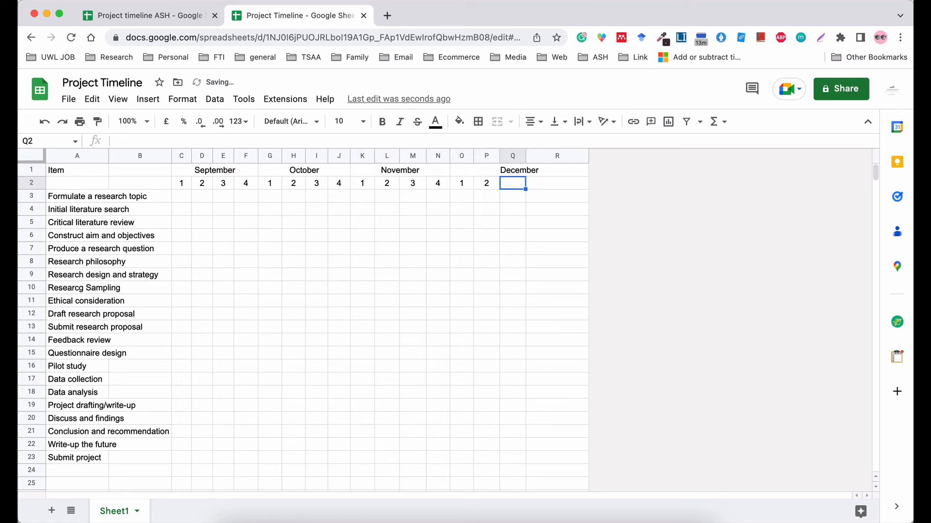
text(3)
key(Tab)
Enter December's week 4 and narrow column R to match the other week columns.
text(4)
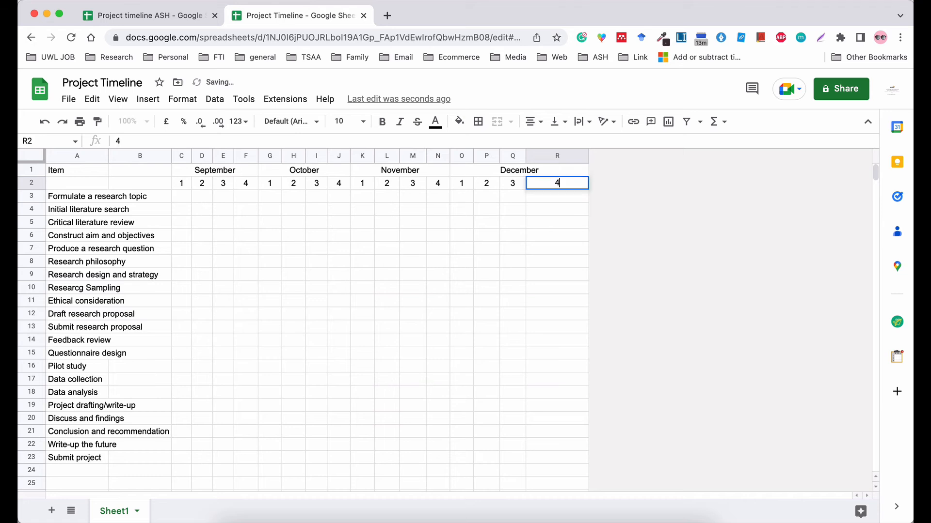
click(583, 231)
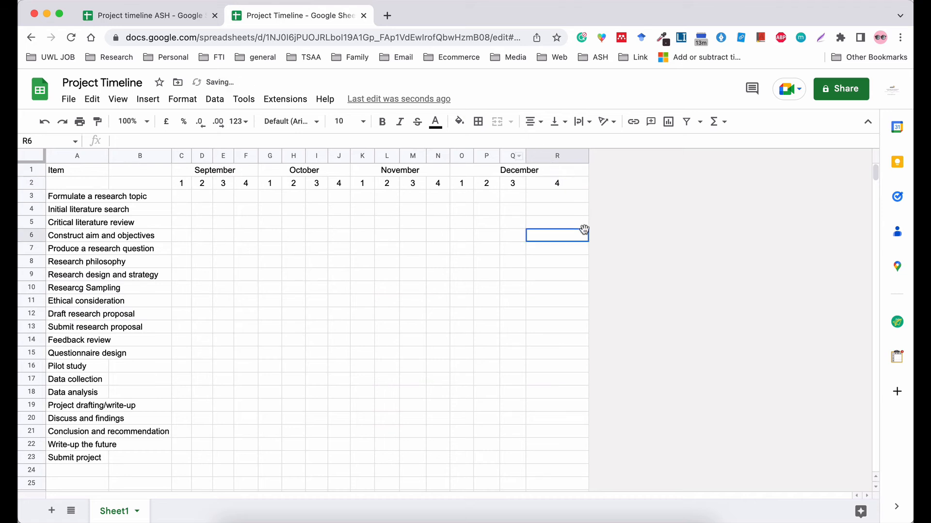
click(556, 174)
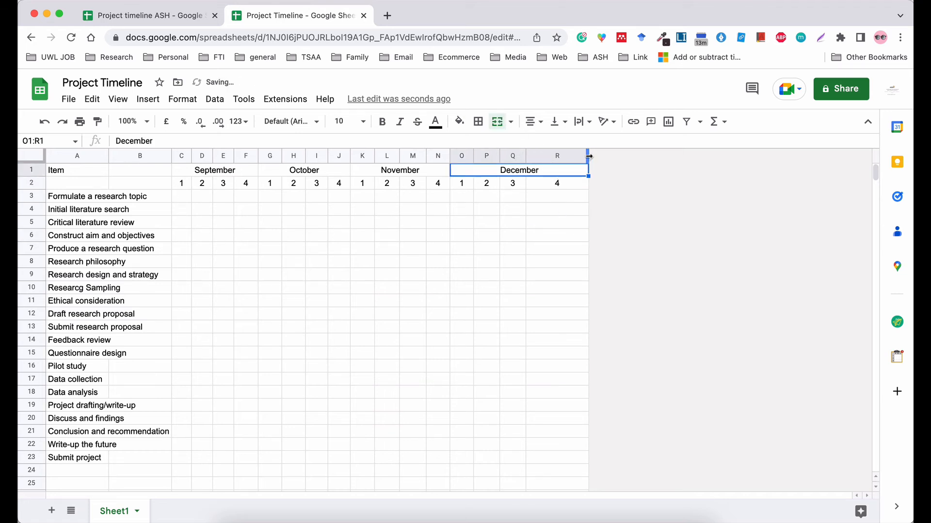
drag(588, 155, 548, 156)
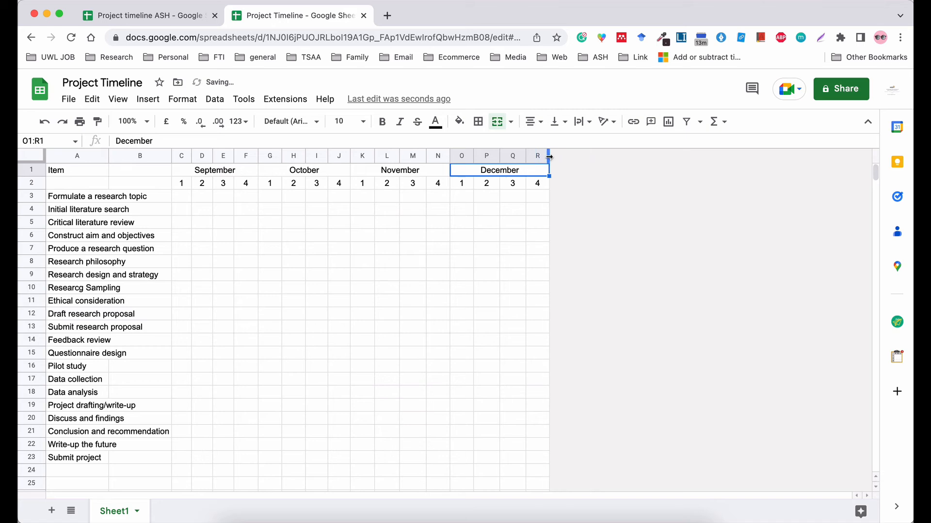
click(660, 200)
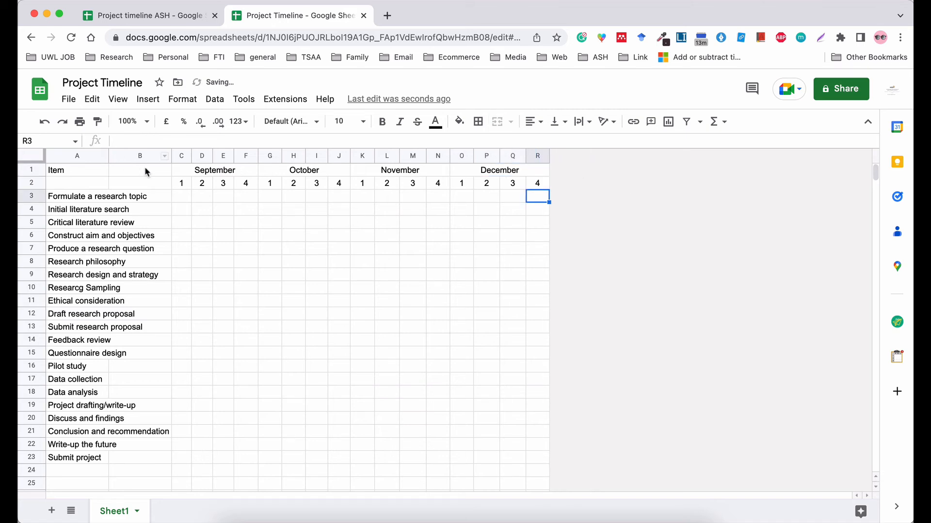
Make the month and week header rows bold.
click(83, 170)
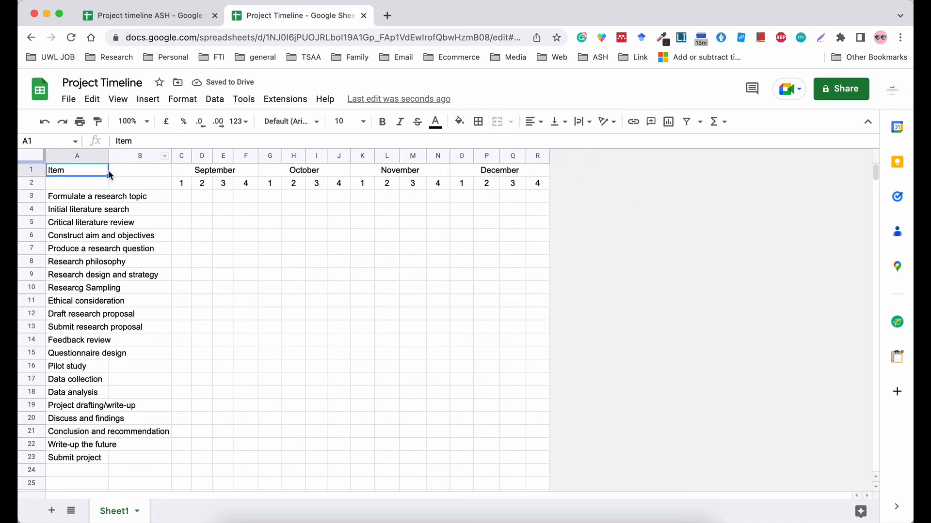
drag(91, 174, 557, 179)
key(super+b)
click(422, 288)
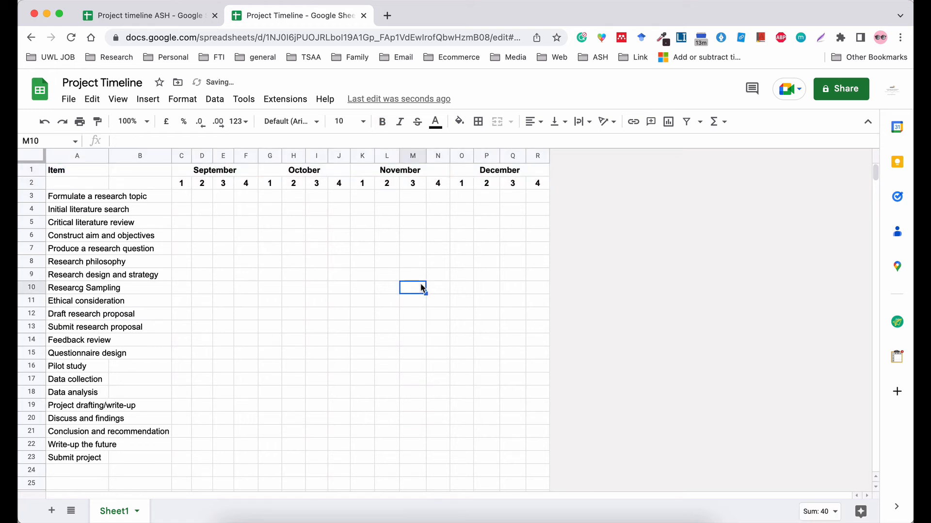
Label A2 'Weeks' and autofit column A to the longest task name.
click(75, 184)
text(Weeks)
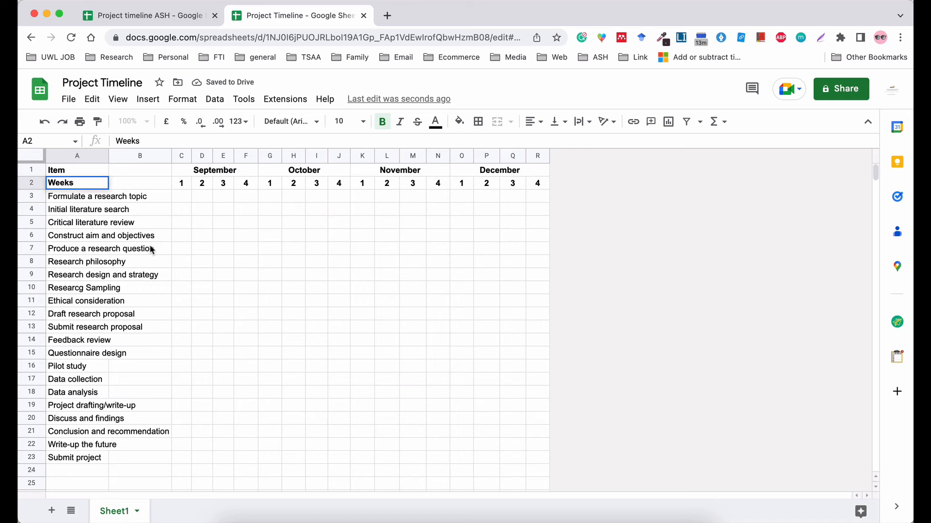
click(151, 249)
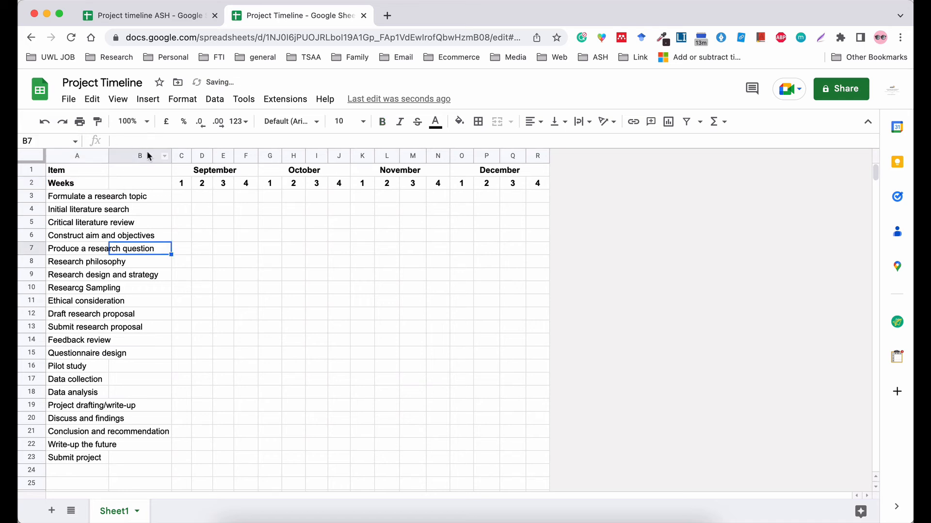
click(90, 264)
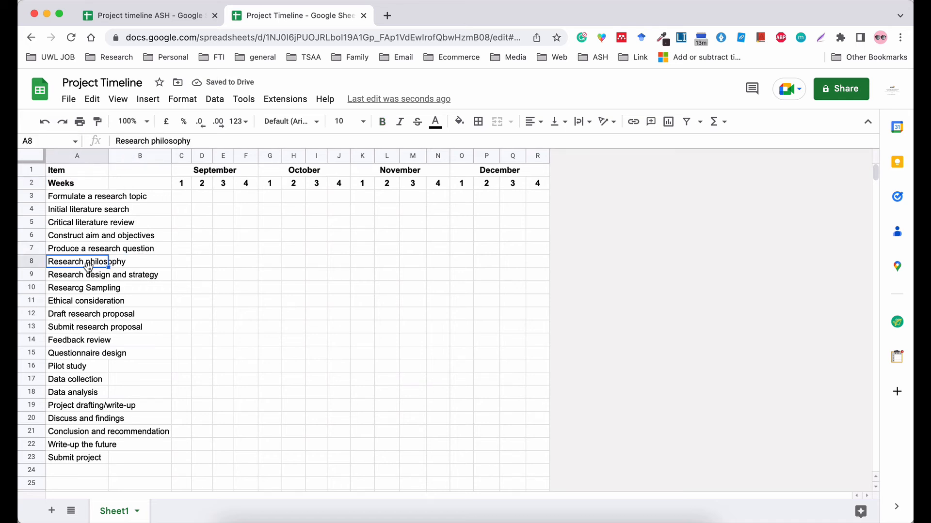
double_click(109, 152)
Delete the empty column B.
click(125, 237)
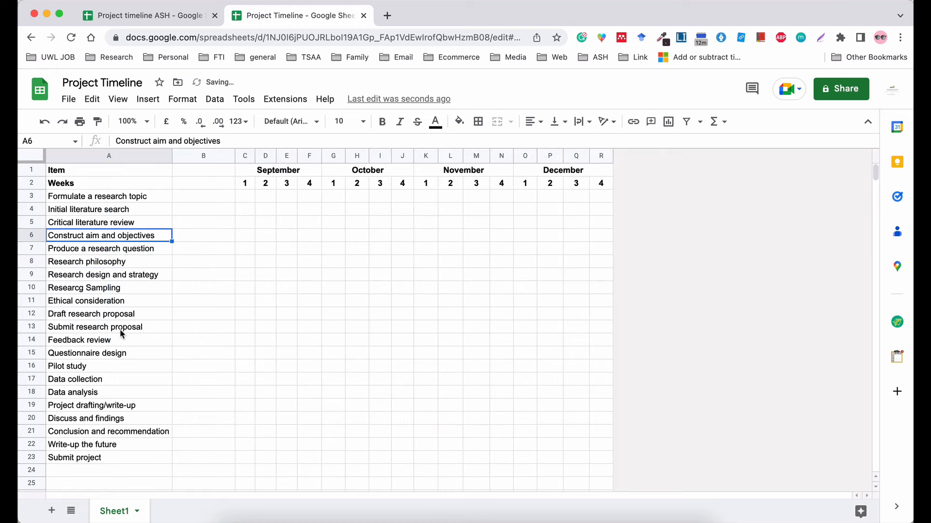
click(205, 160)
right_click(205, 161)
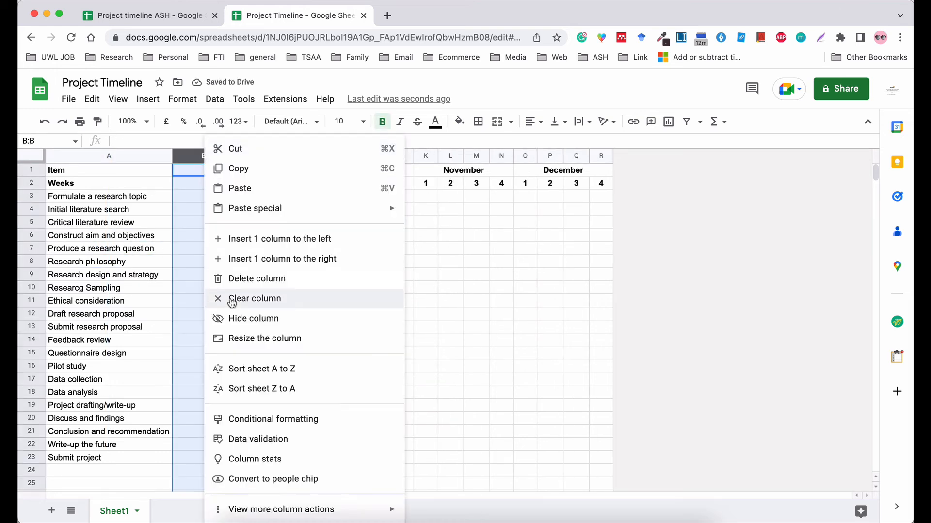
click(287, 278)
click(293, 275)
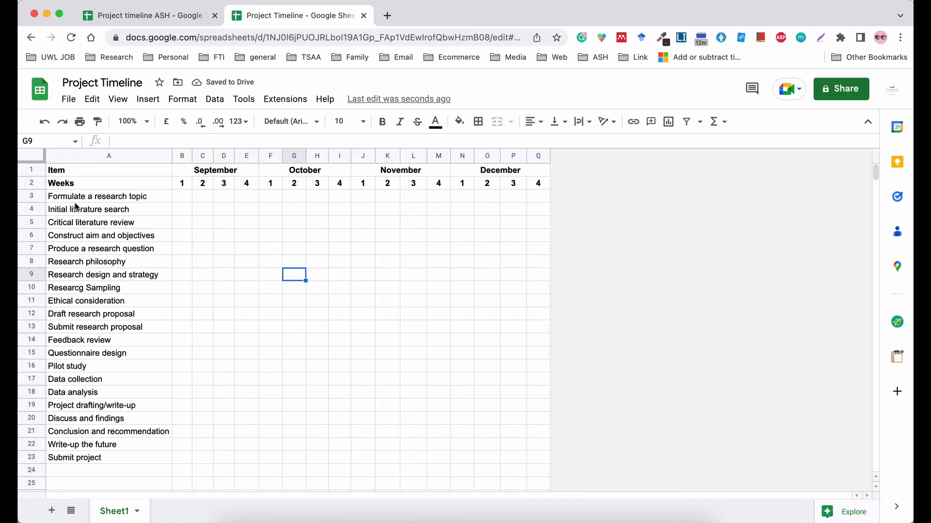
drag(70, 199, 74, 420)
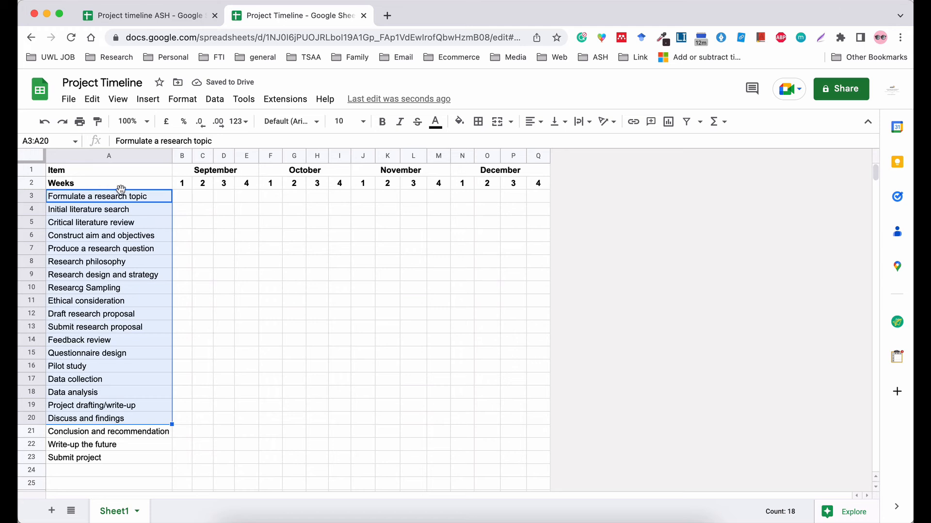
Delete unused rows 25–1001 so the grid ends just below Submit project.
click(248, 274)
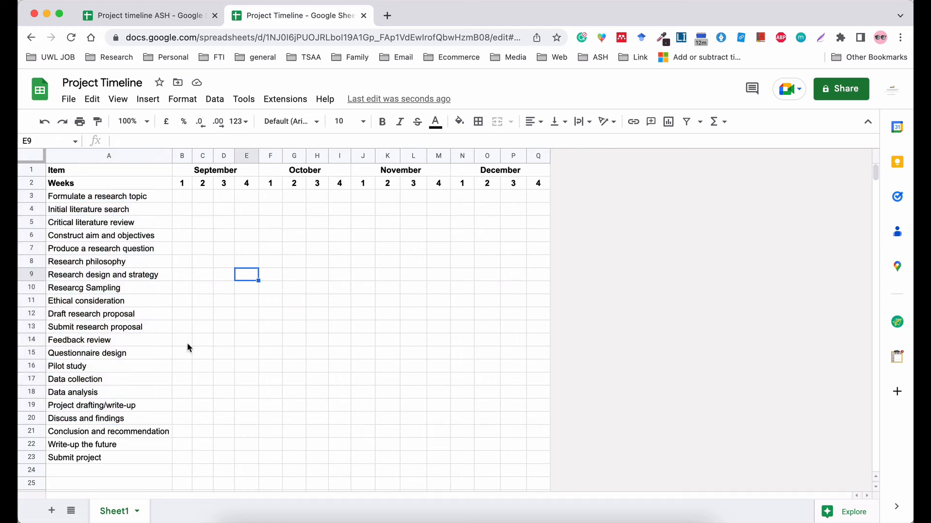
scroll(189, 345, down, 3)
click(33, 444)
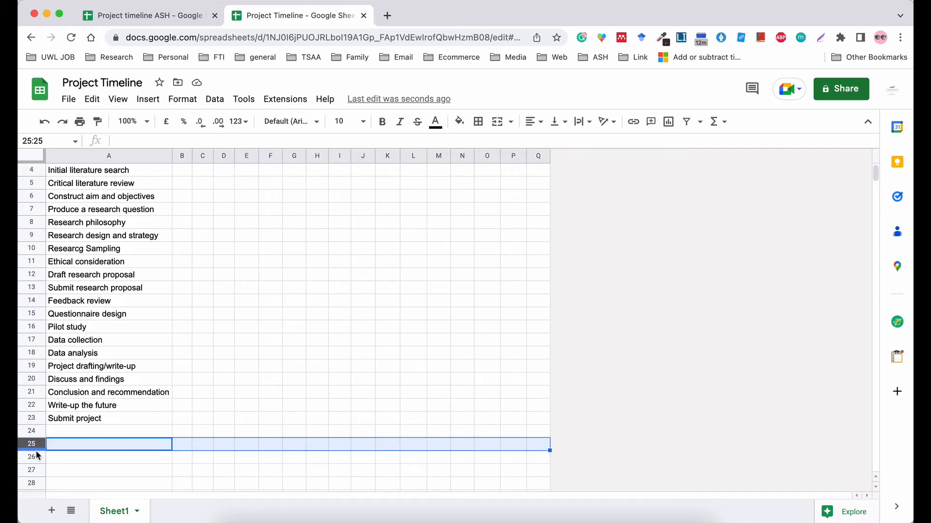
key(super+Down)
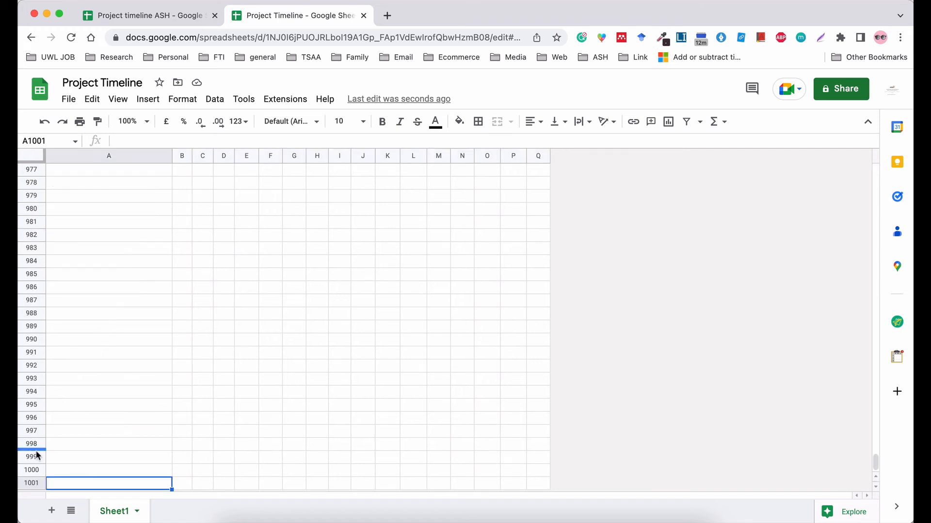
scroll(36, 454, up, 10)
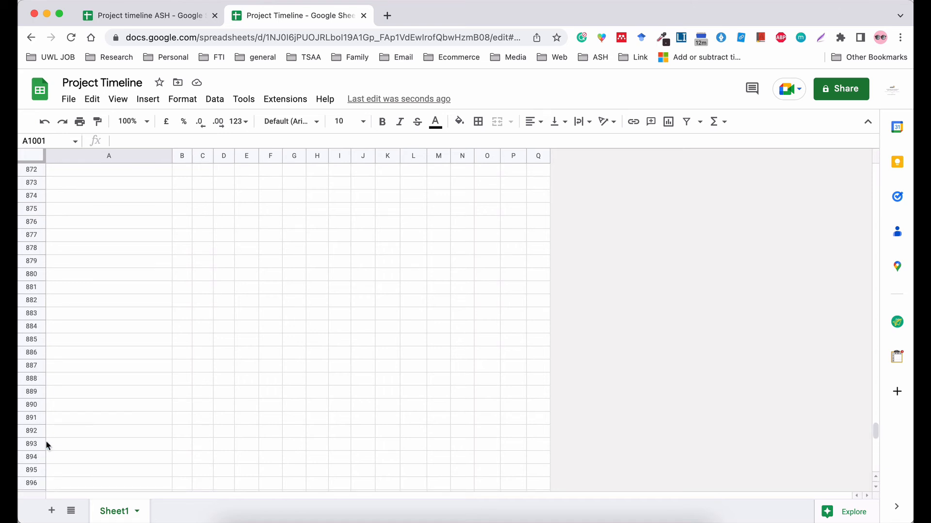
key(super+Up)
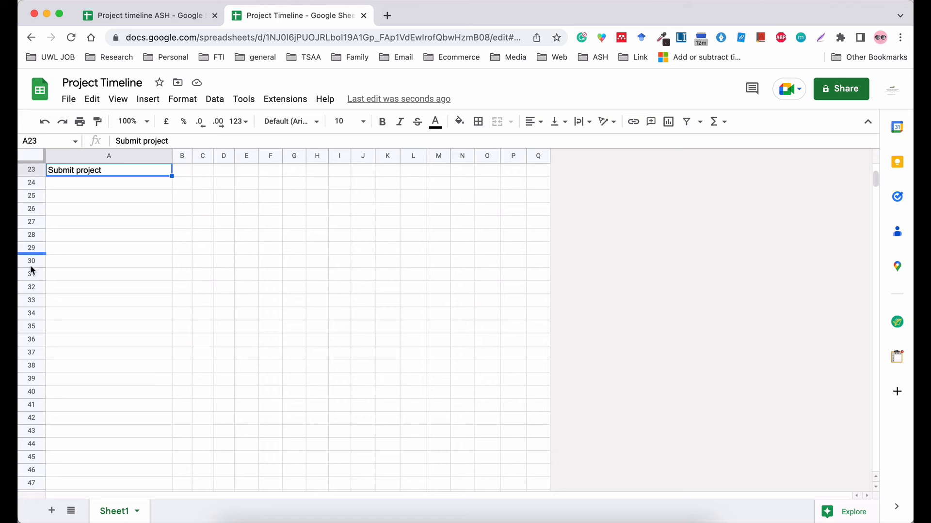
click(41, 194)
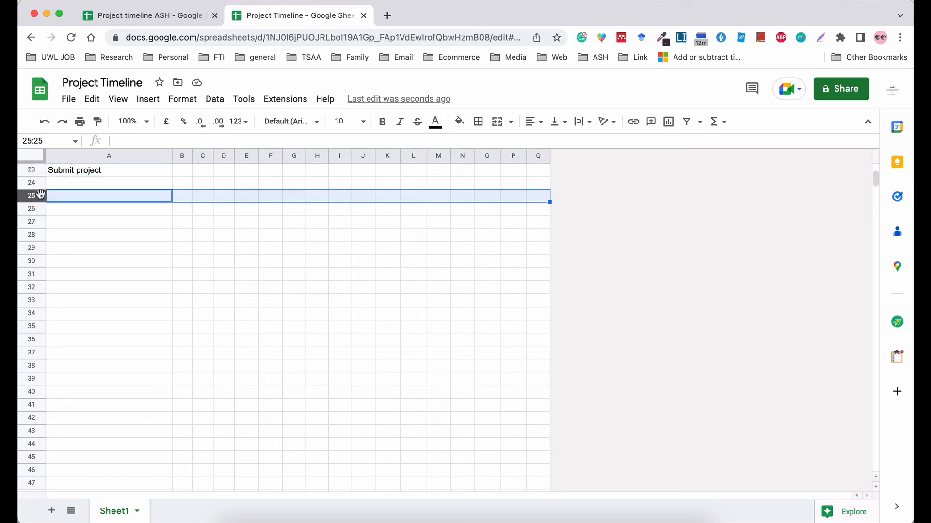
key(super+shift+Down)
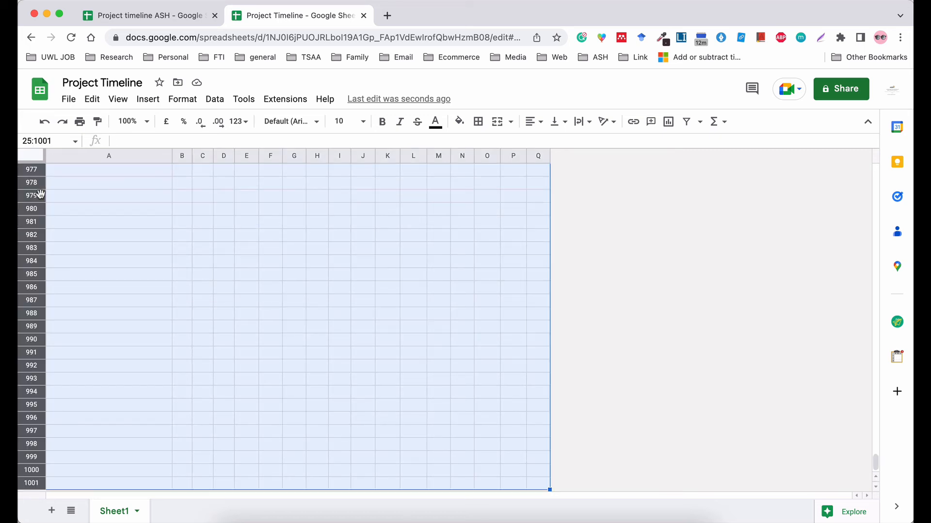
right_click(93, 234)
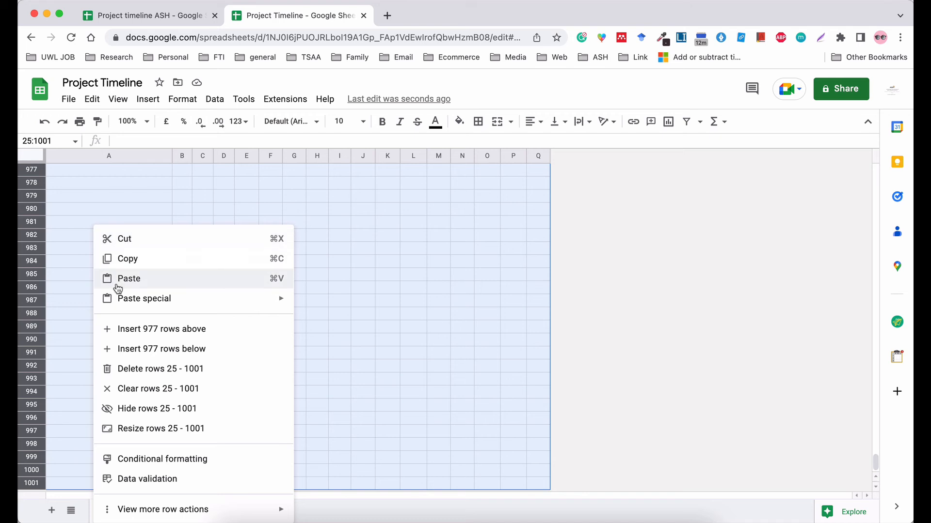
click(129, 367)
click(309, 340)
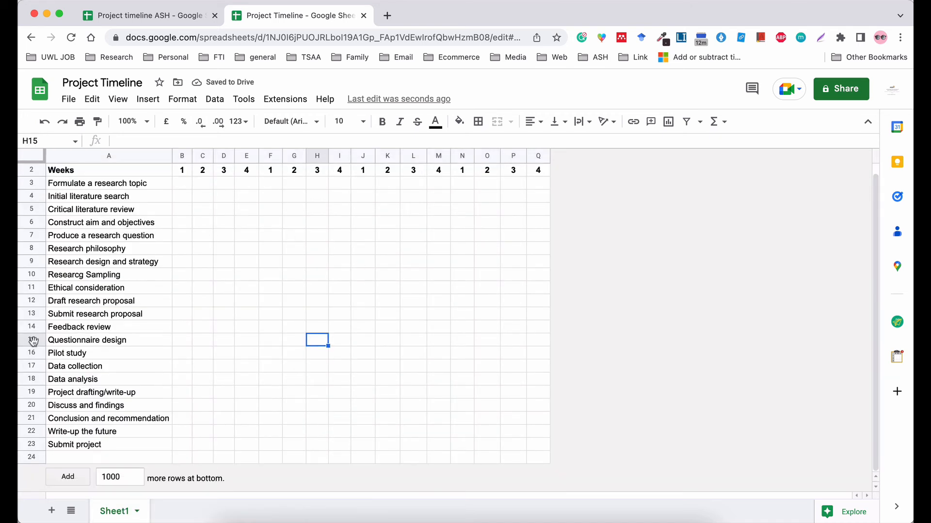
Set the whole table to 12-point Arial and widen column A for the task names.
click(115, 223)
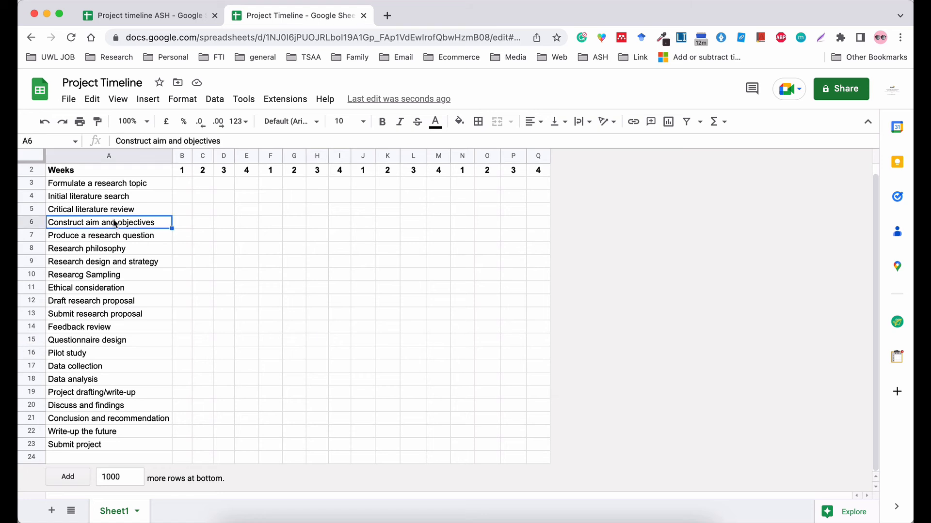
key(super+a)
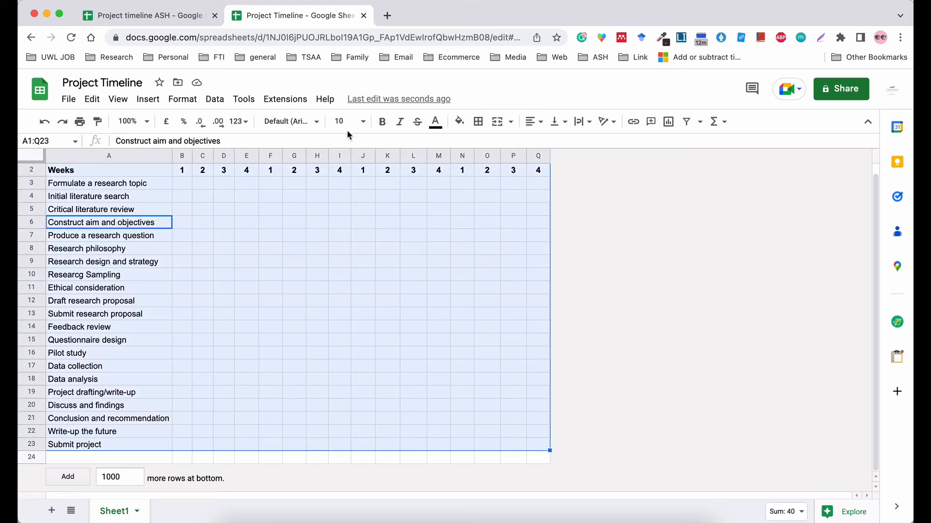
click(364, 123)
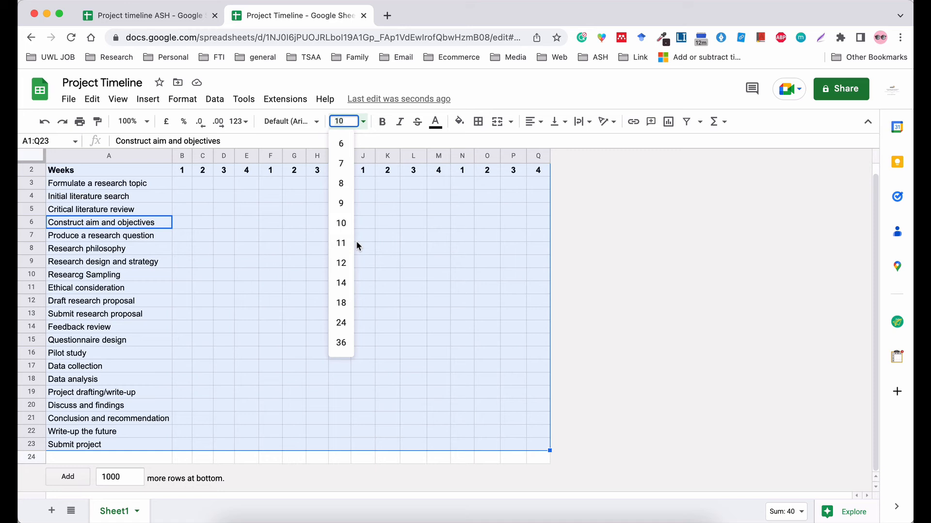
click(341, 263)
click(317, 122)
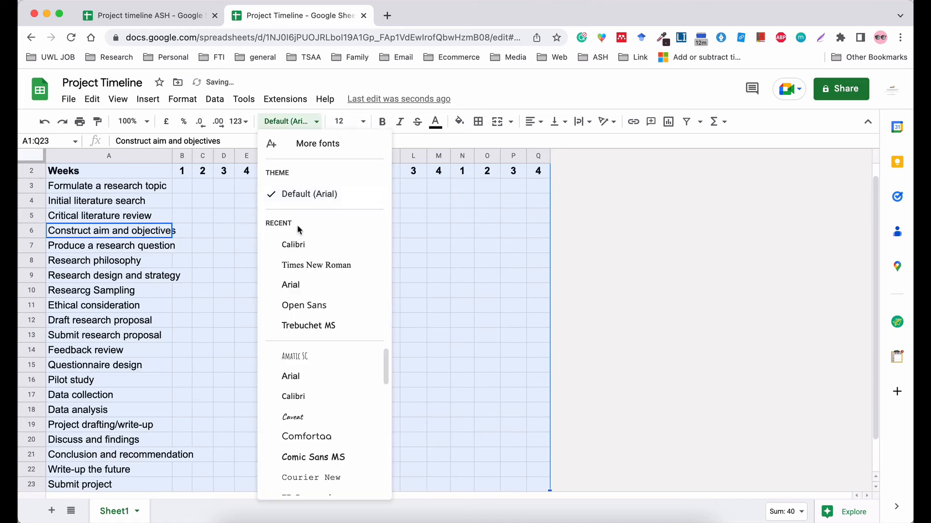
click(297, 286)
click(381, 278)
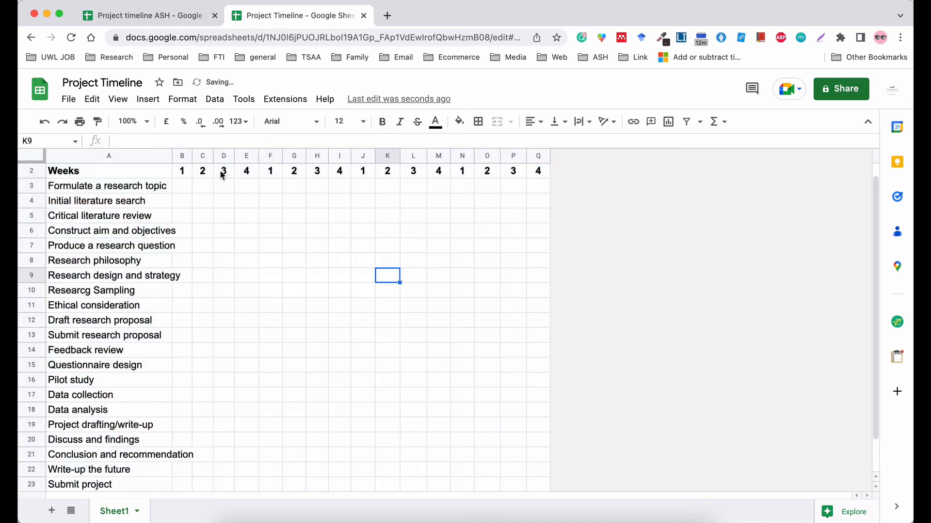
drag(171, 155, 196, 155)
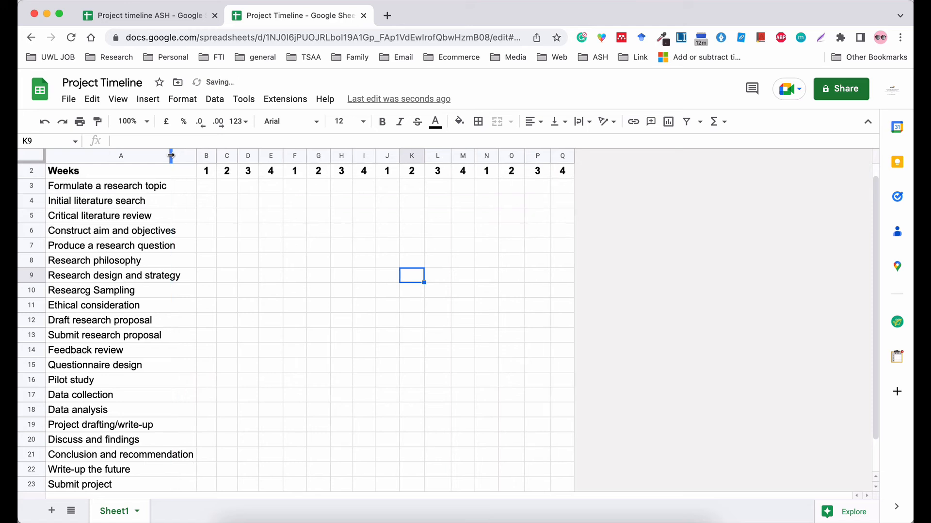
scroll(284, 343, down, 1)
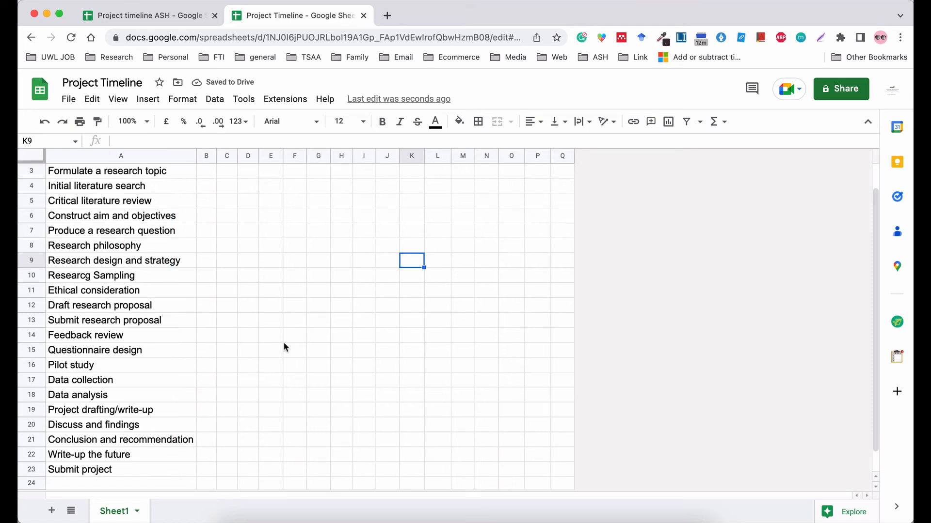
Zoom the Chrome page out two steps to 80% to show September through December.
click(899, 38)
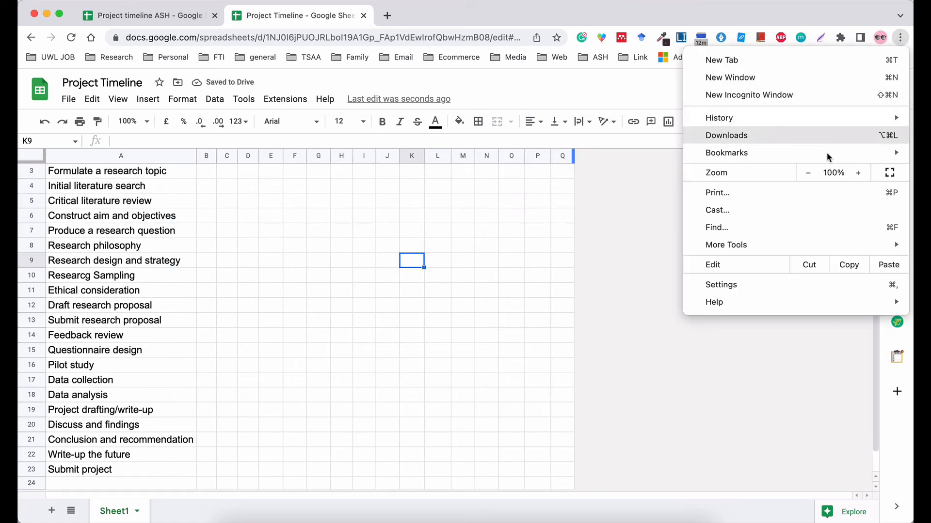
click(808, 173)
click(808, 173)
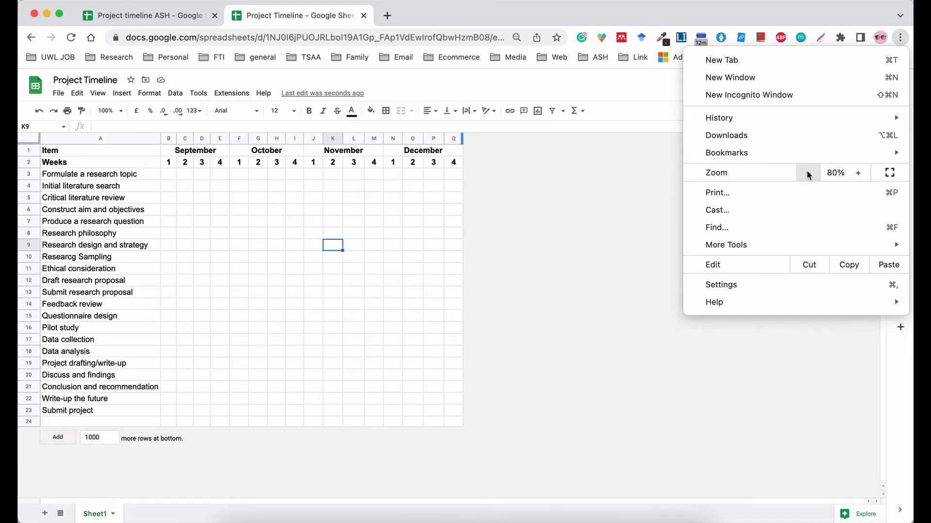
click(624, 265)
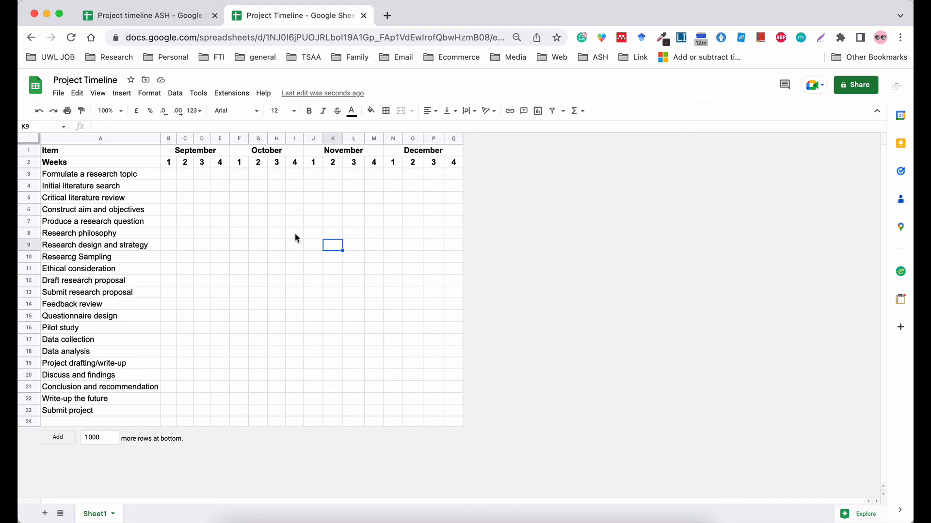
click(170, 178)
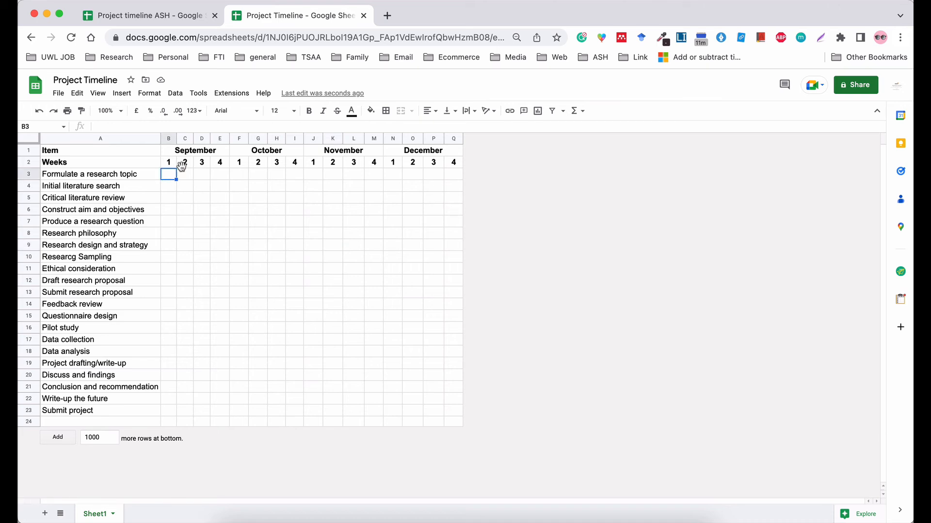
Fill B3 and C4 light green for the first two tasks.
click(369, 114)
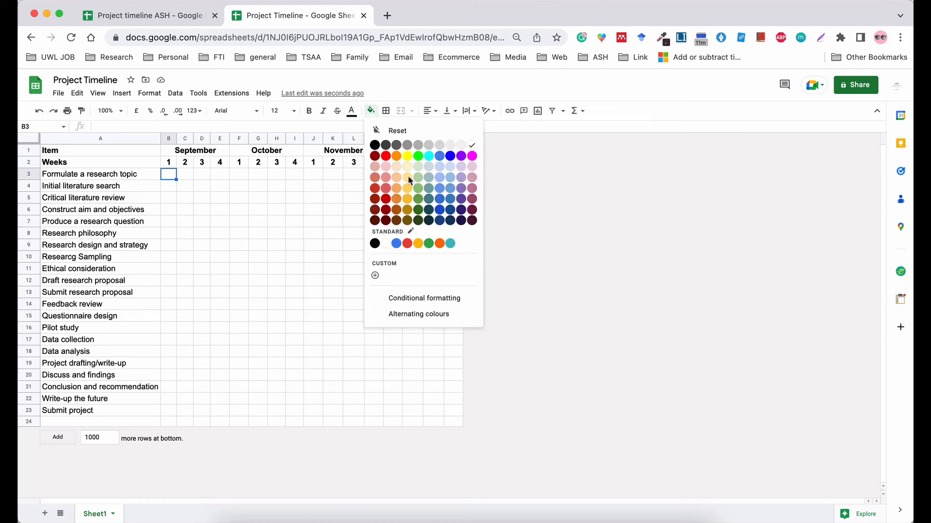
click(417, 166)
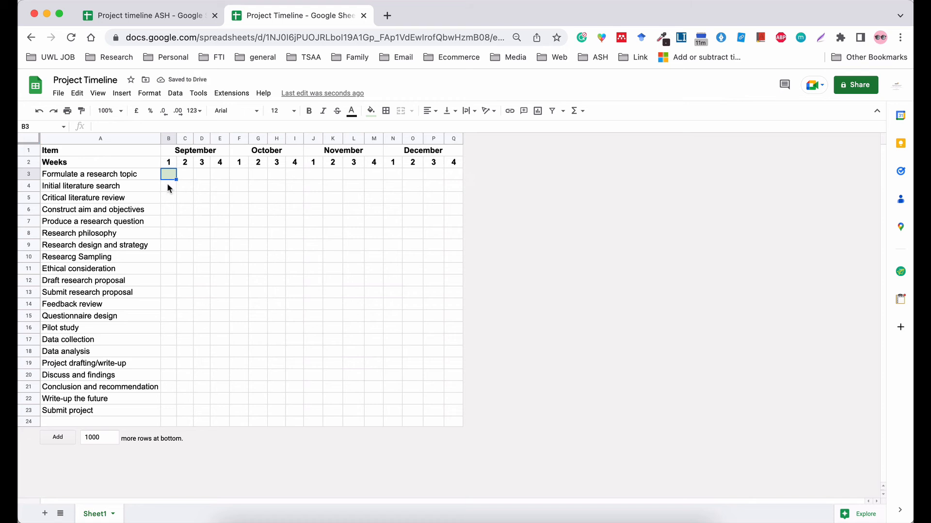
click(180, 186)
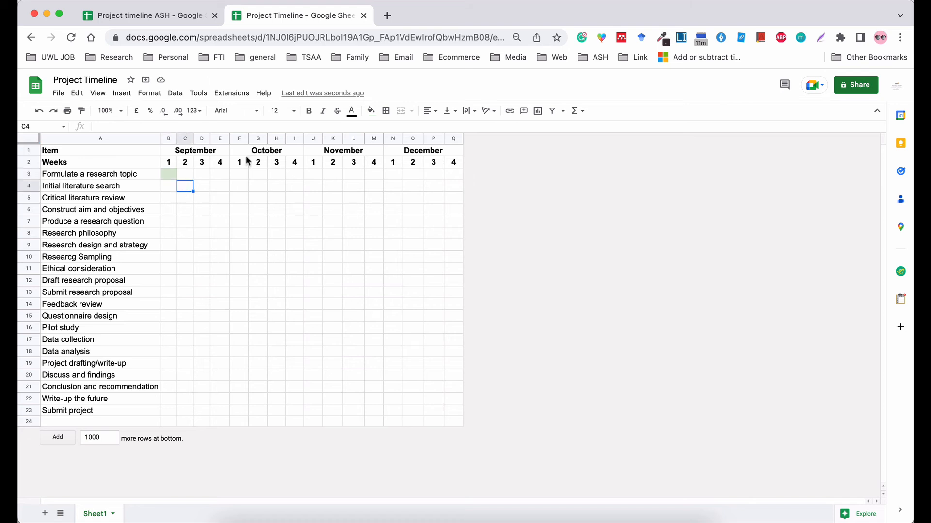
click(376, 115)
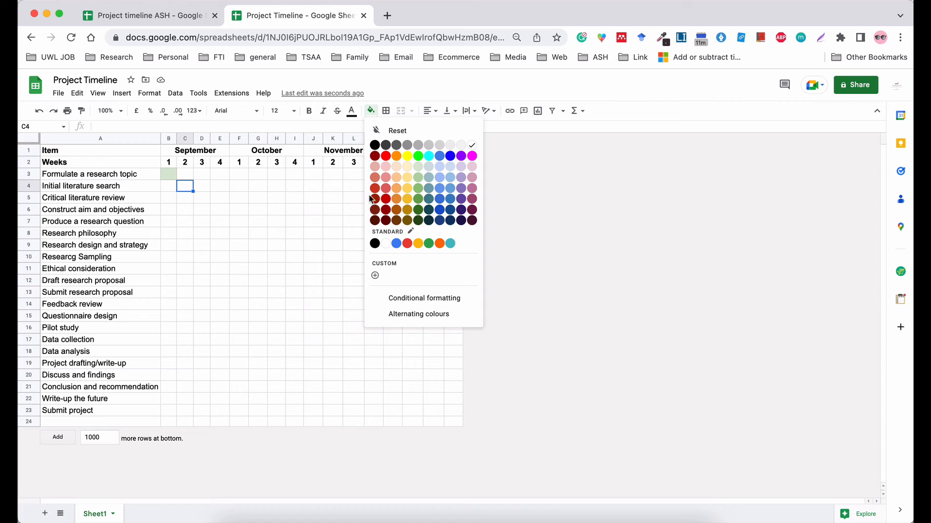
click(416, 169)
click(251, 224)
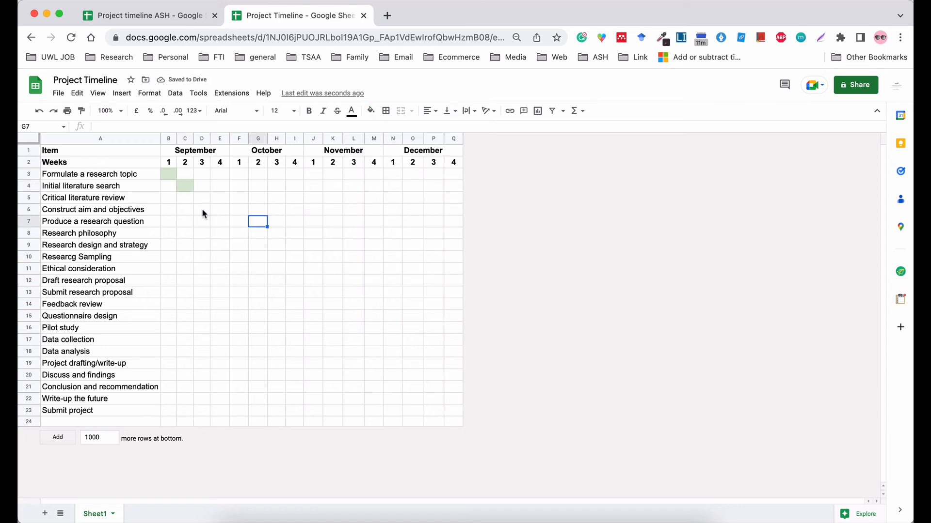
click(30, 292)
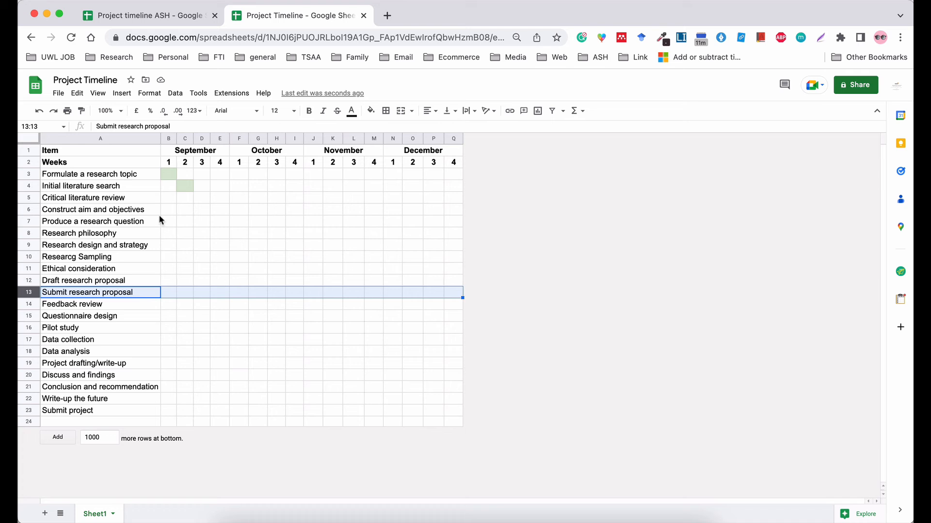
Shade C5:D5 and D6 light green for Critical literature review and Construct aim and objectives.
click(187, 197)
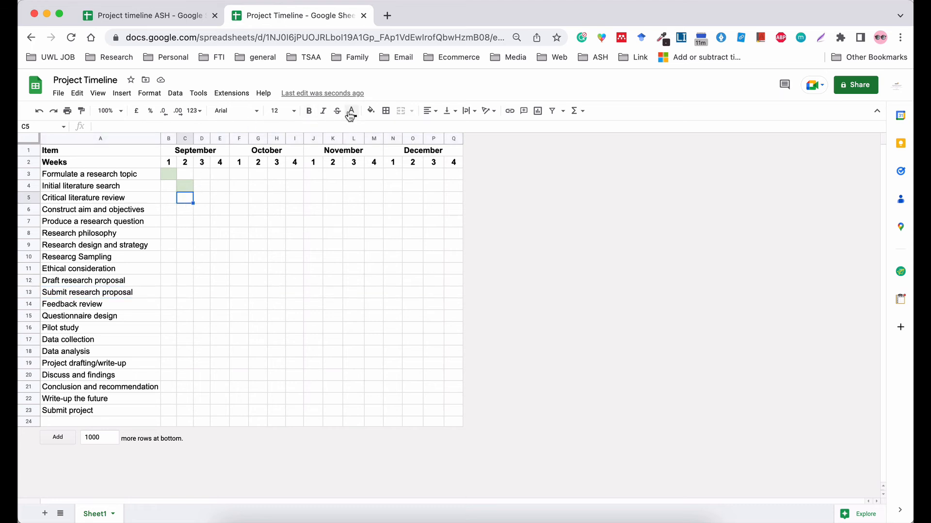
click(371, 112)
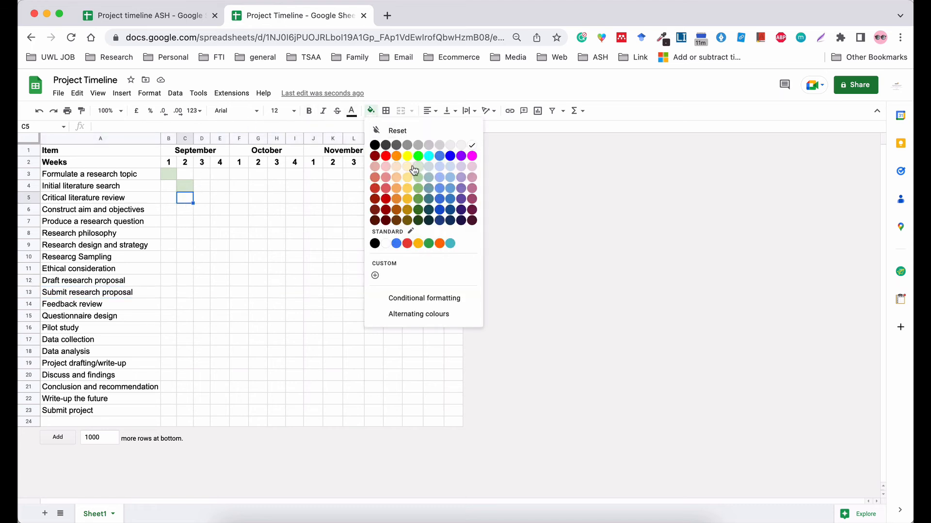
click(416, 168)
click(201, 197)
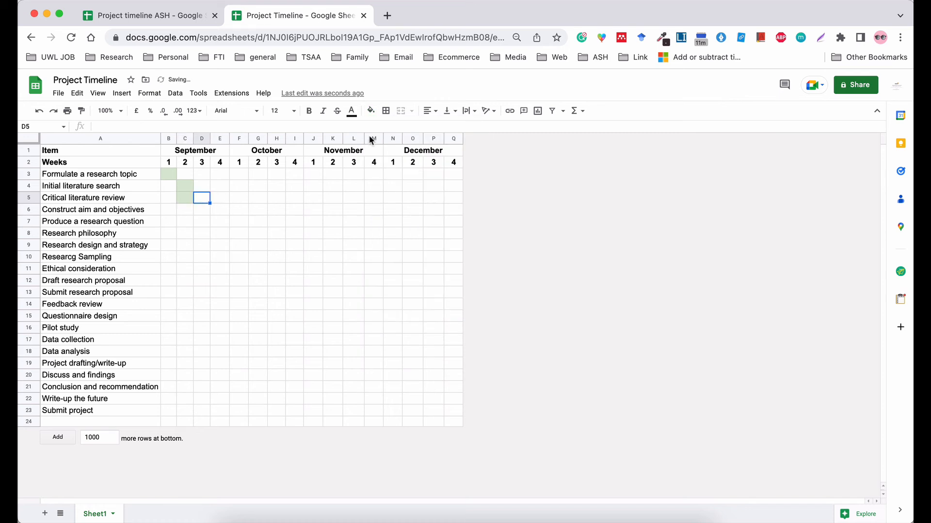
click(373, 115)
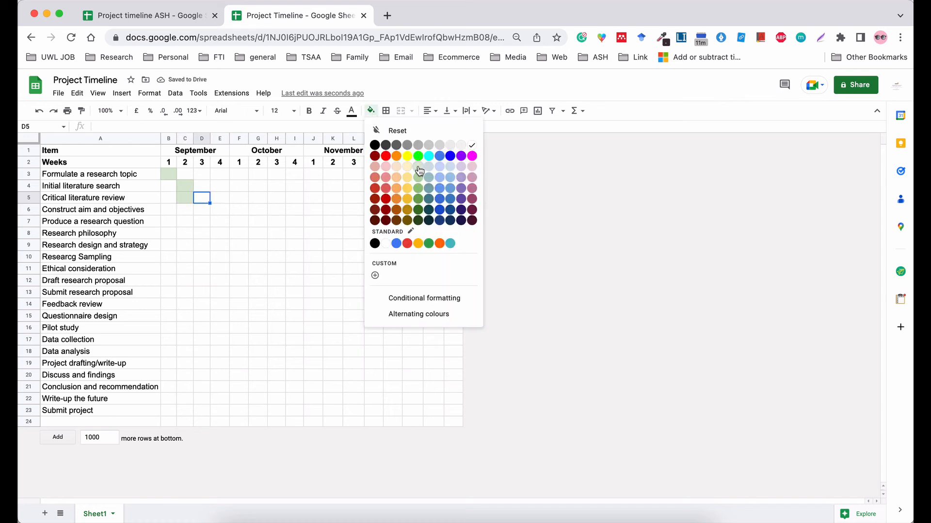
click(419, 171)
click(258, 244)
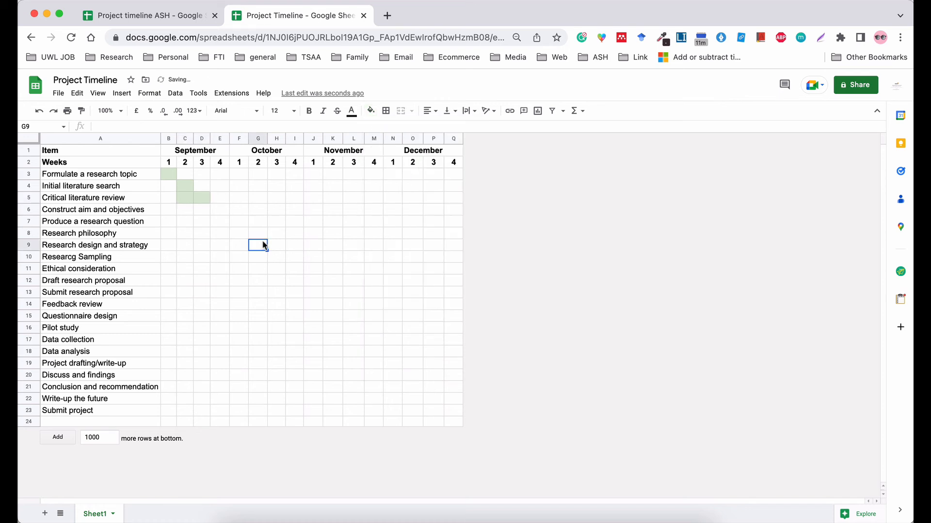
click(202, 211)
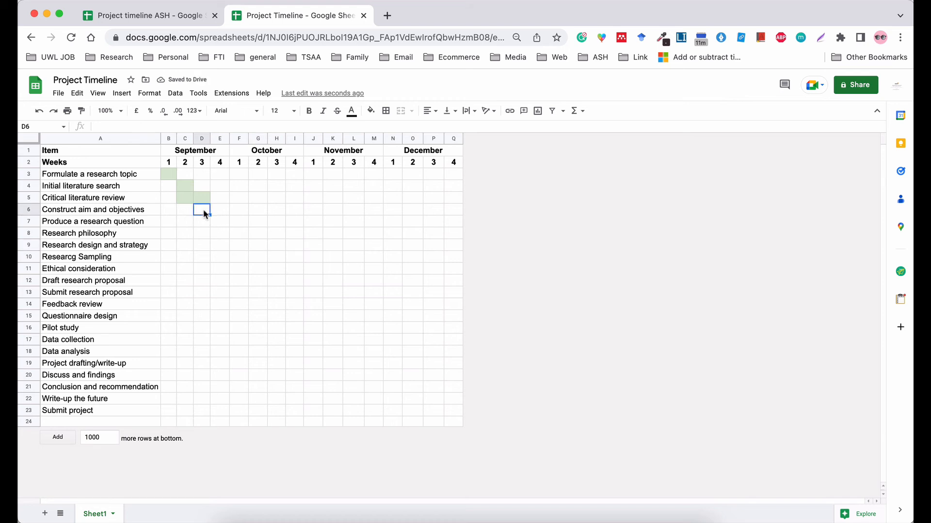
click(370, 111)
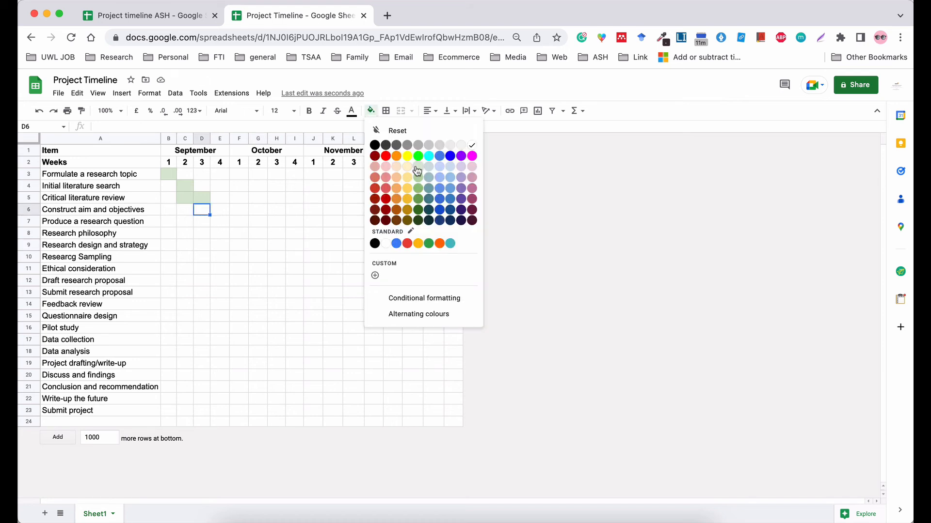
click(417, 167)
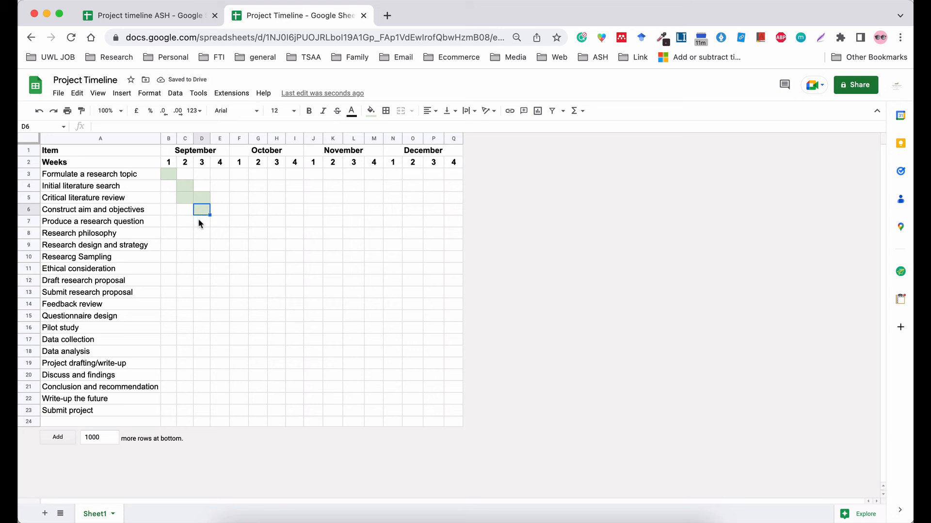
Shade E7 and E8:F8 light green, carrying Research philosophy into October week 1.
click(219, 220)
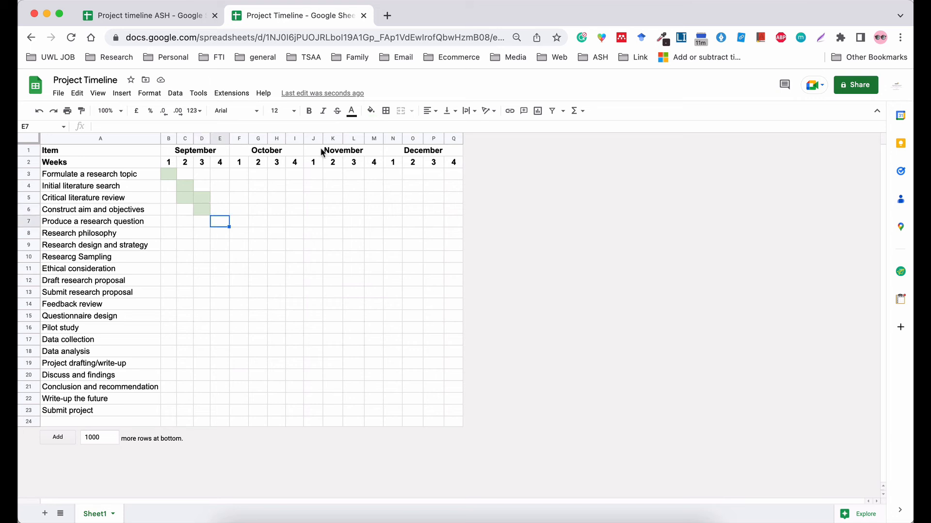
click(371, 110)
click(418, 167)
click(220, 236)
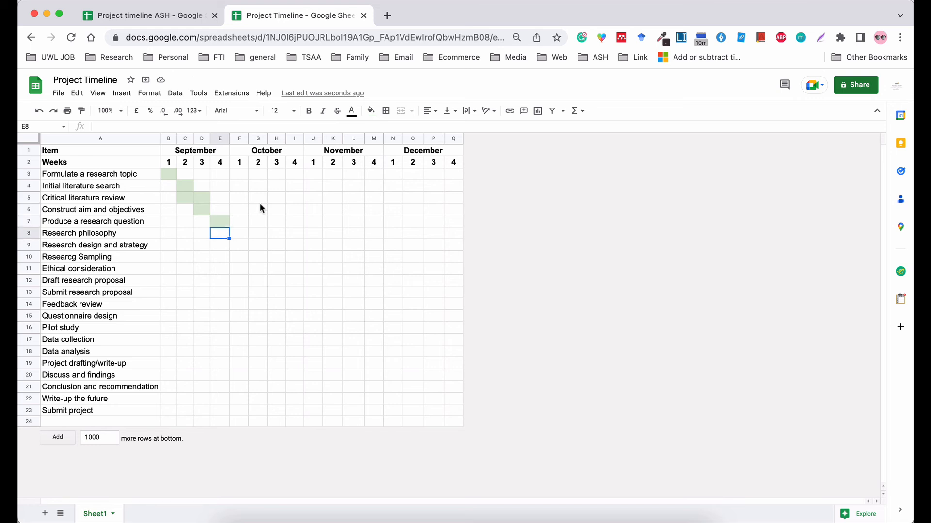
click(371, 111)
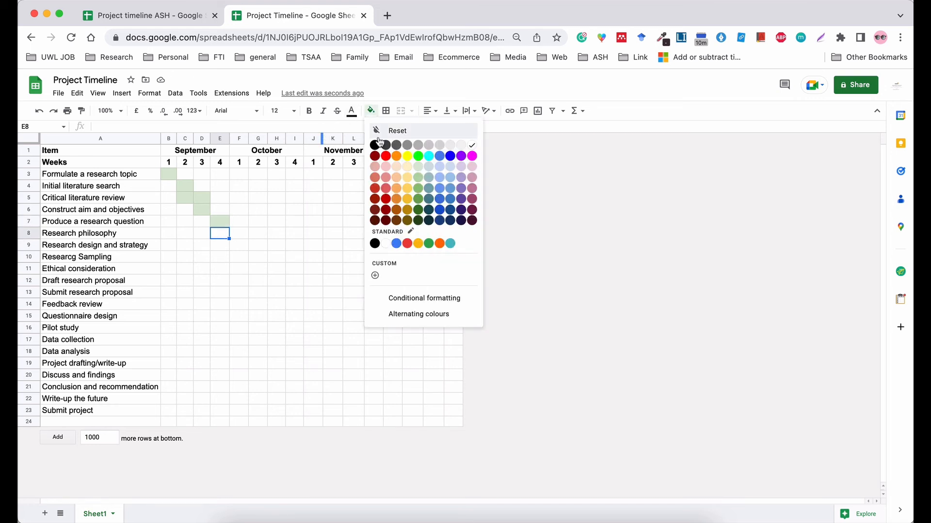
click(419, 173)
click(242, 232)
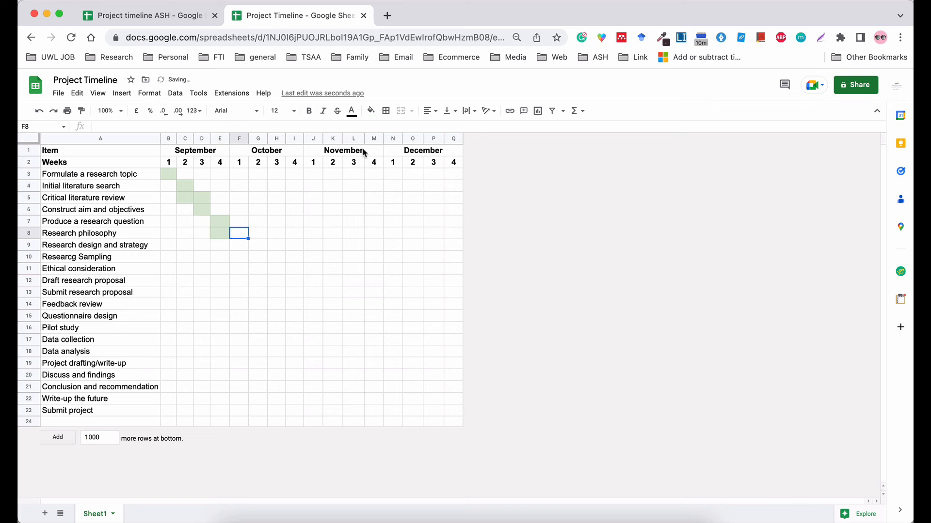
click(371, 111)
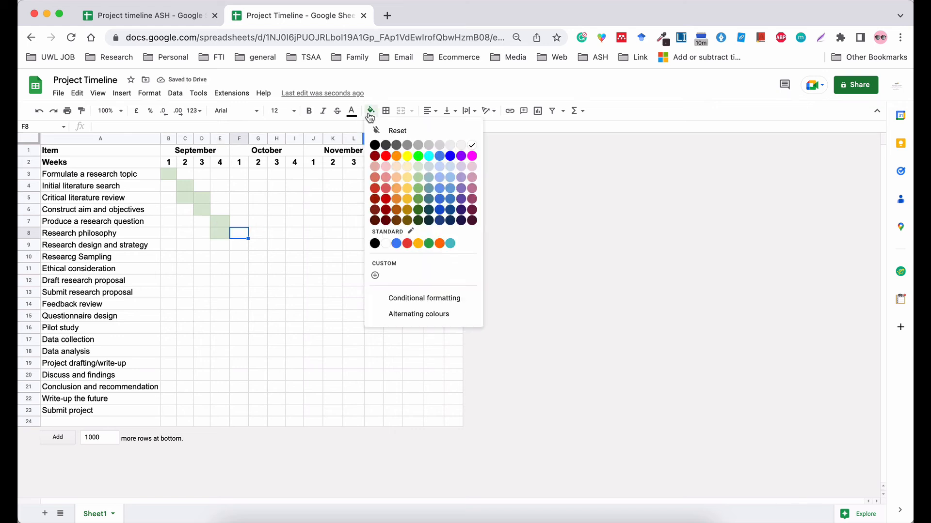
click(421, 173)
click(253, 270)
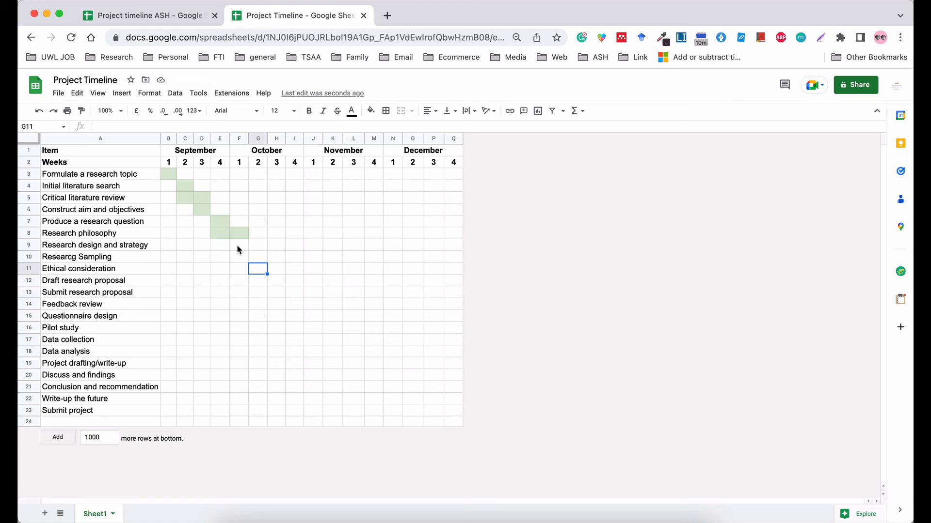
Shade F9 and G9 light green 3 for the Research design task.
click(238, 248)
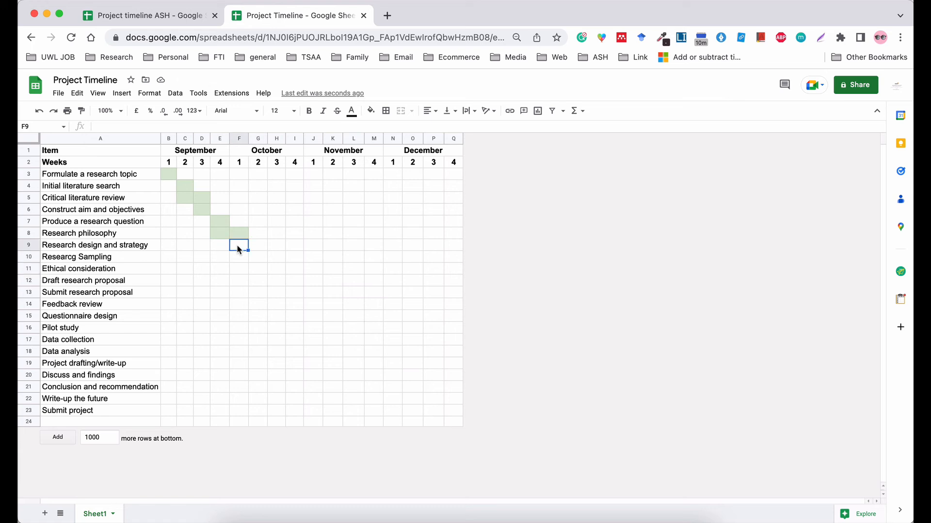
click(369, 112)
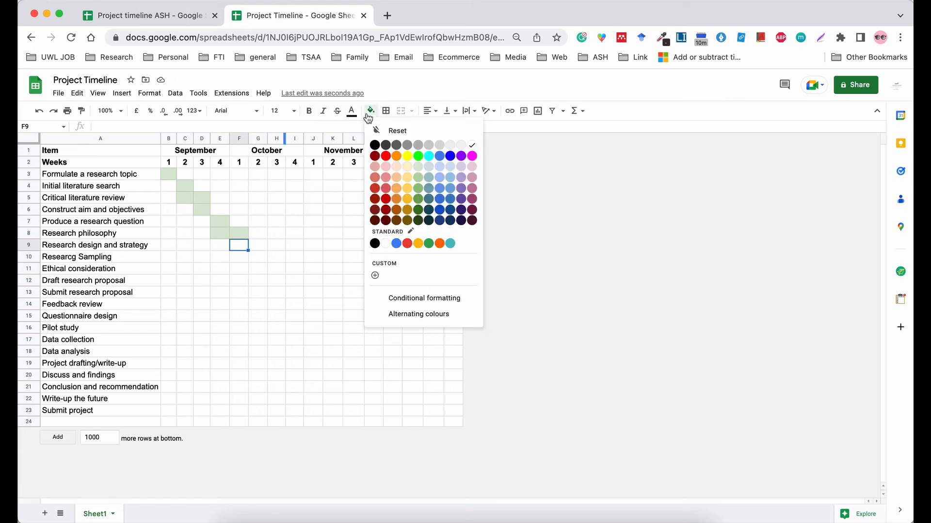
click(418, 167)
click(260, 245)
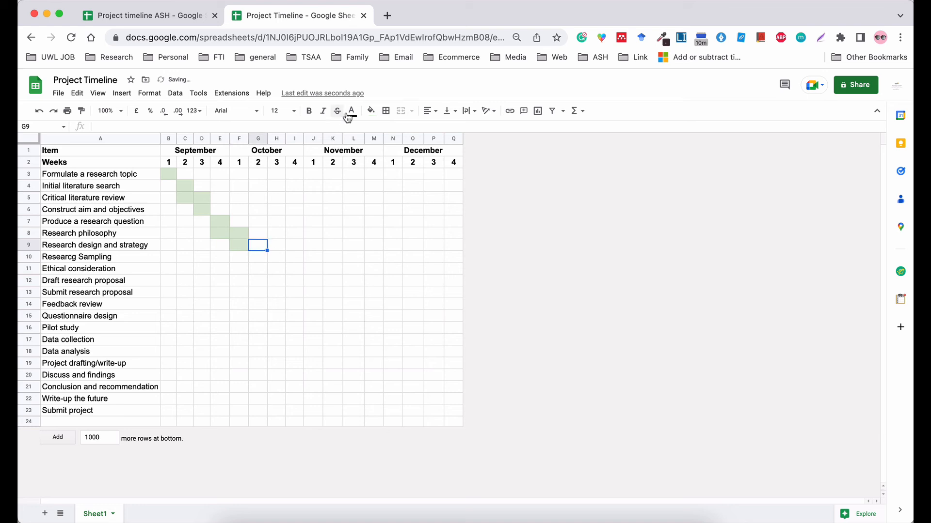
click(370, 111)
click(419, 167)
click(277, 246)
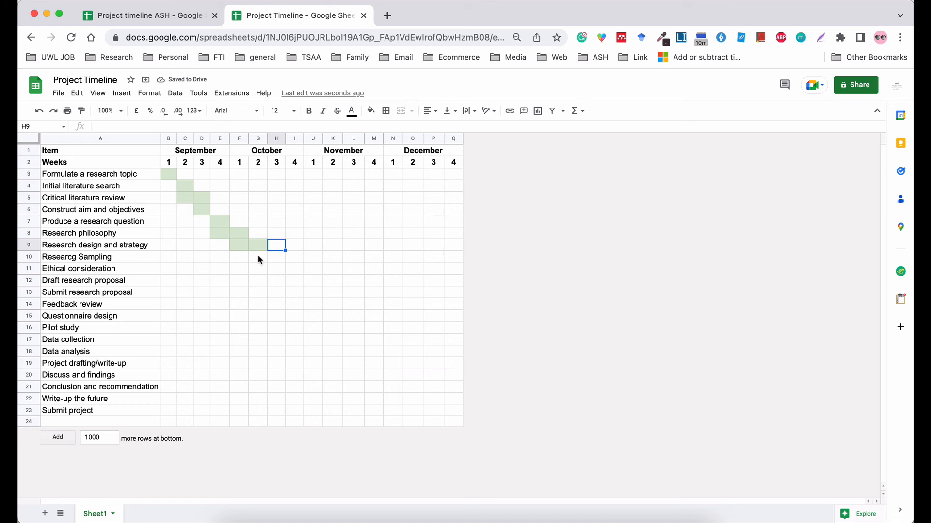
Shade G10, H11 and H12 light green 3 for sampling, Ethical consideration and Draft research proposal.
click(262, 257)
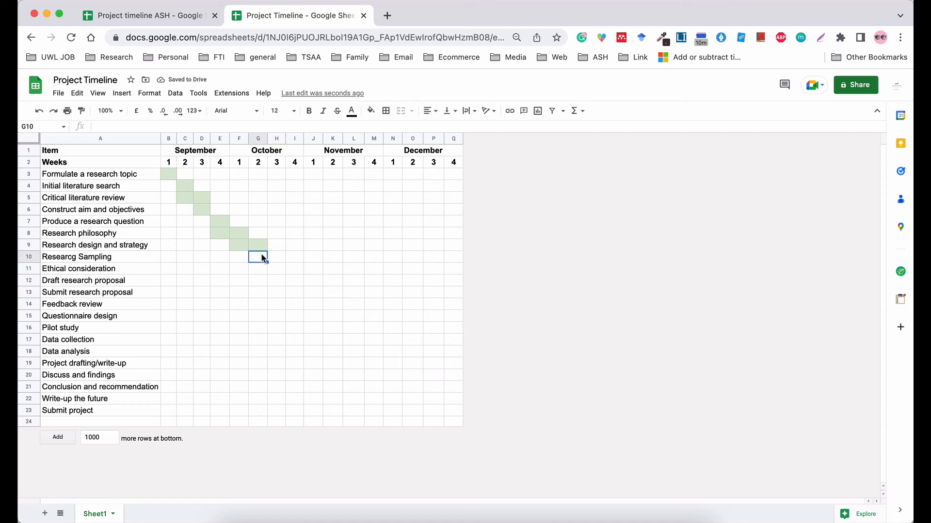
click(368, 119)
click(416, 167)
click(276, 268)
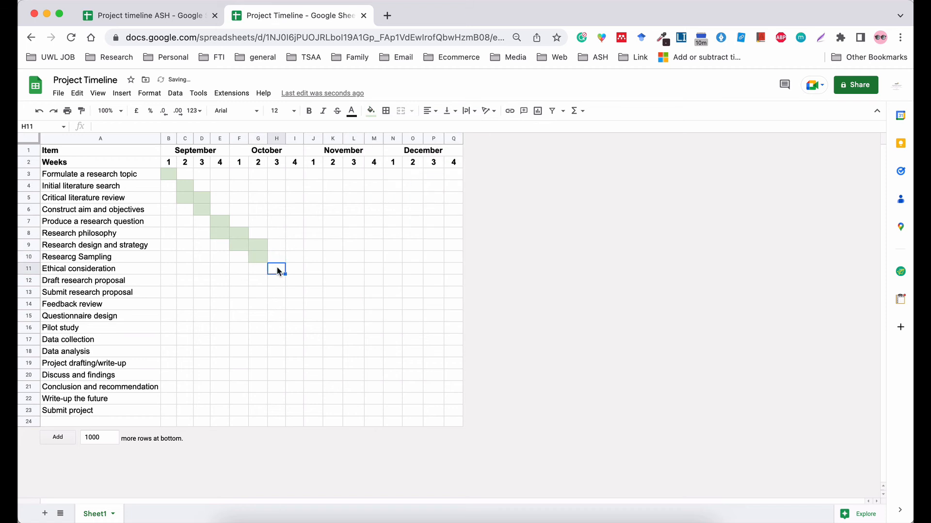
click(370, 116)
click(416, 168)
click(275, 281)
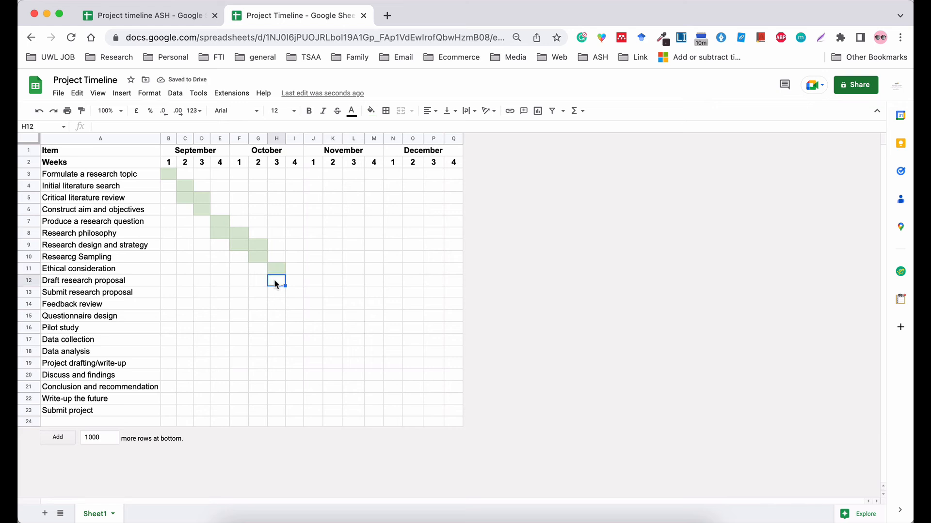
click(371, 114)
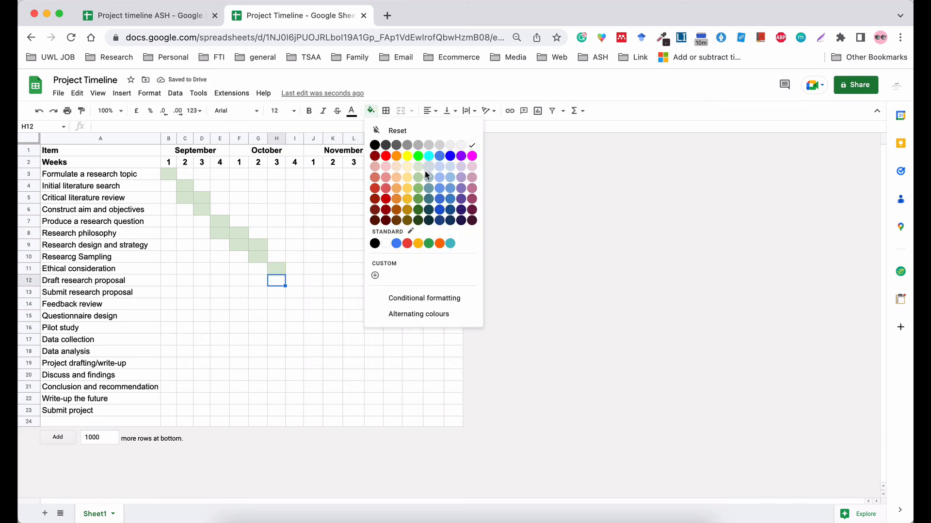
click(419, 167)
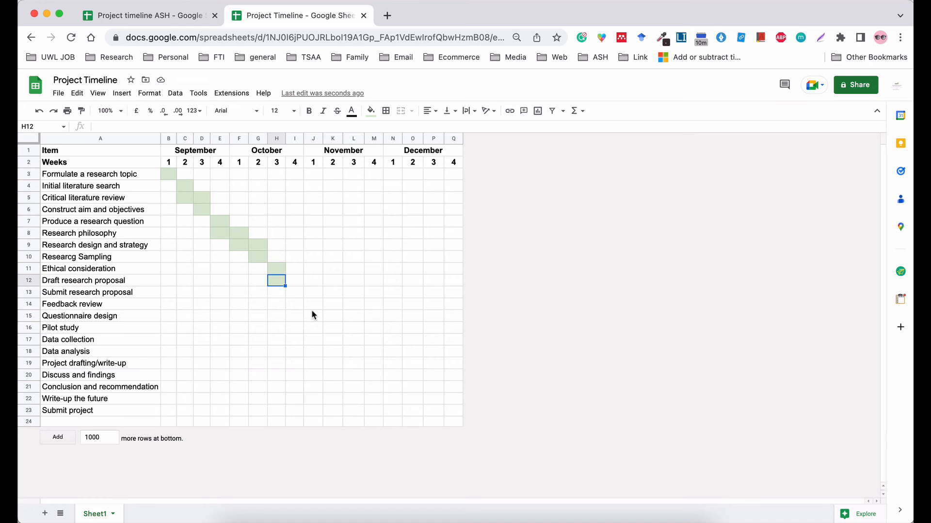
click(277, 294)
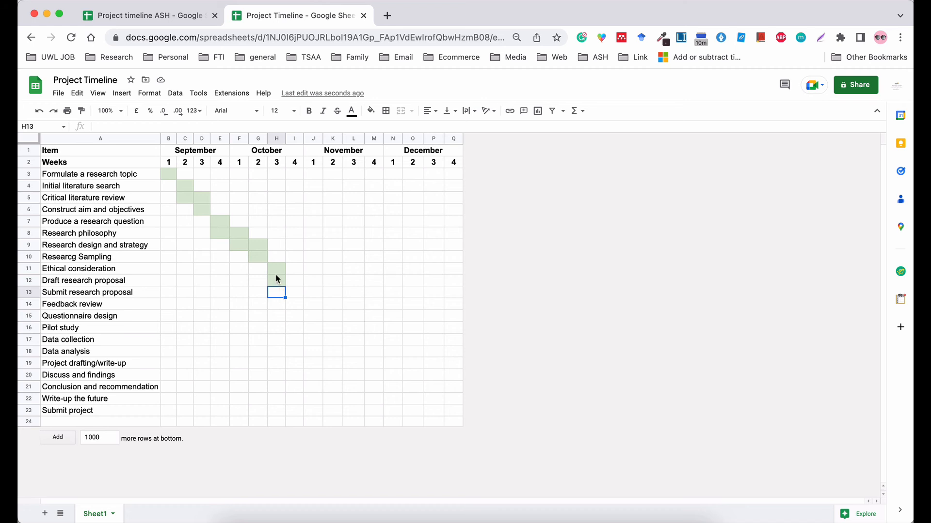
Recolour the Ethical consideration cell H11 light yellow.
click(273, 271)
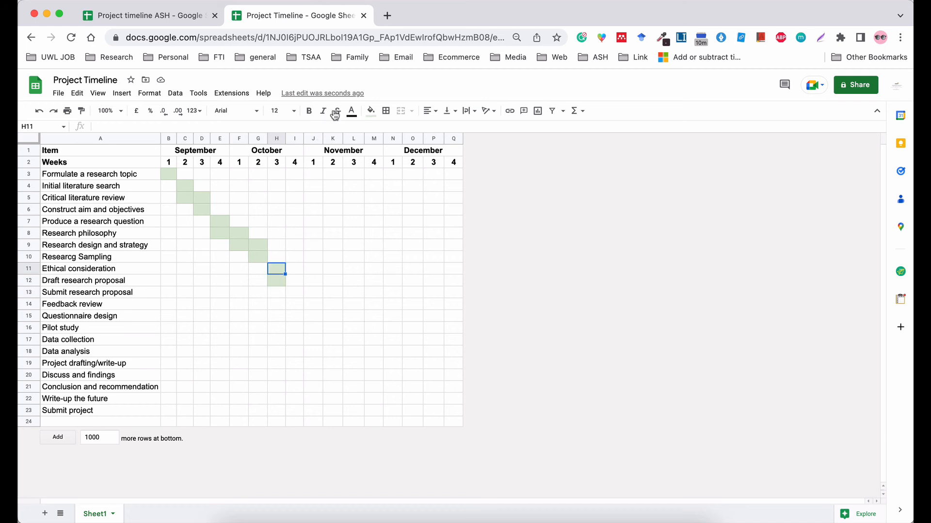
click(368, 112)
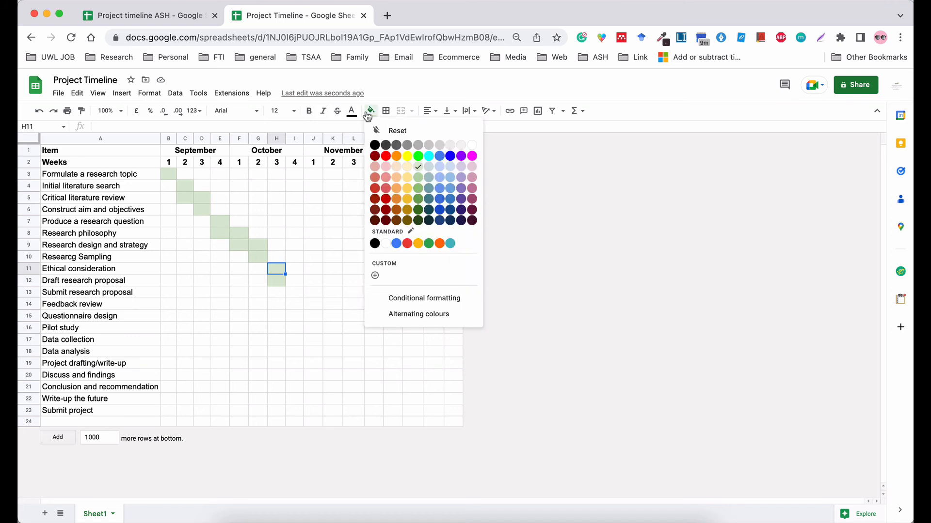
click(406, 172)
click(339, 245)
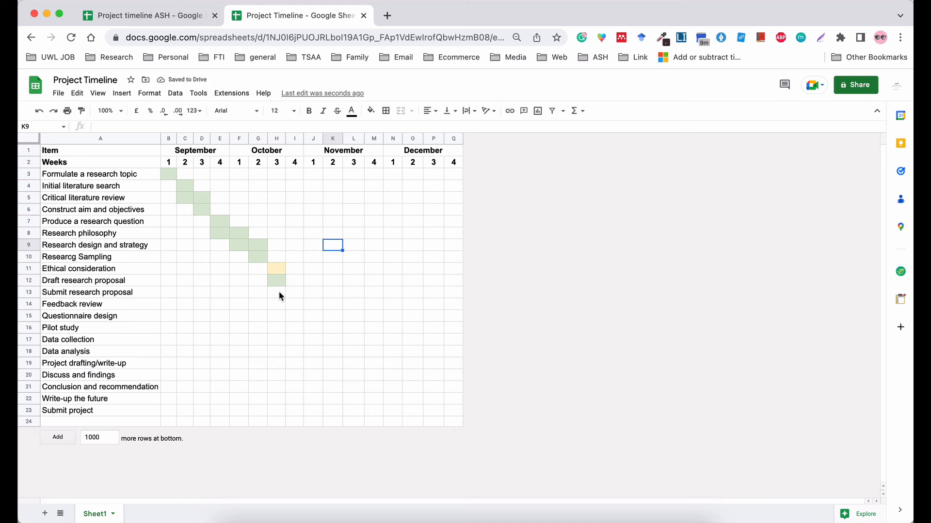
Fill I13 light green for Submit research proposal in October week 4.
click(277, 292)
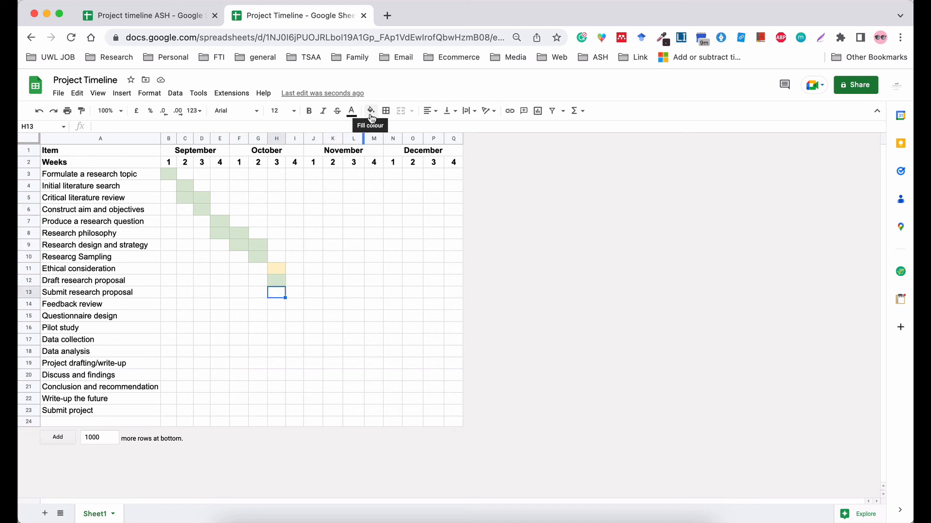
click(295, 290)
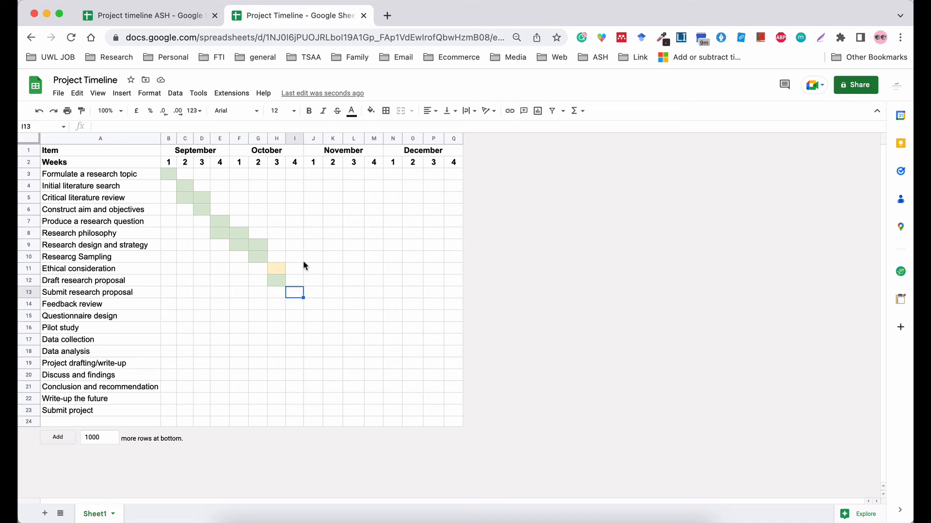
click(370, 110)
click(417, 172)
click(335, 302)
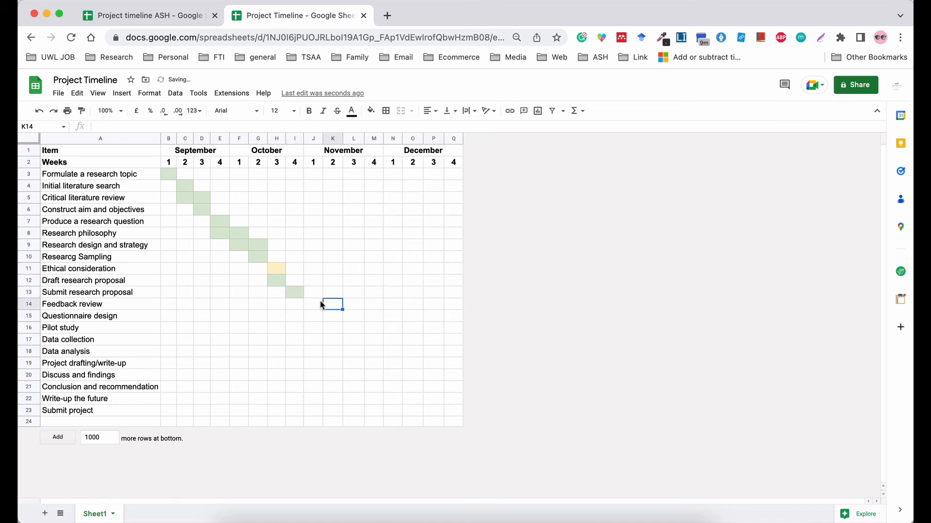
click(295, 303)
Fill J14, J15:K15 and K16 light red for Feedback review, Questionnaire design and Pilot study.
click(309, 304)
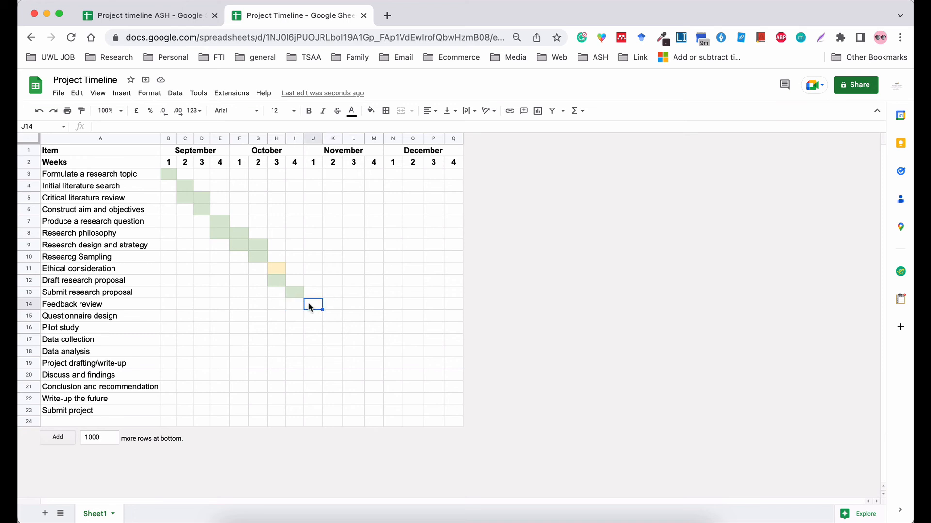
click(370, 110)
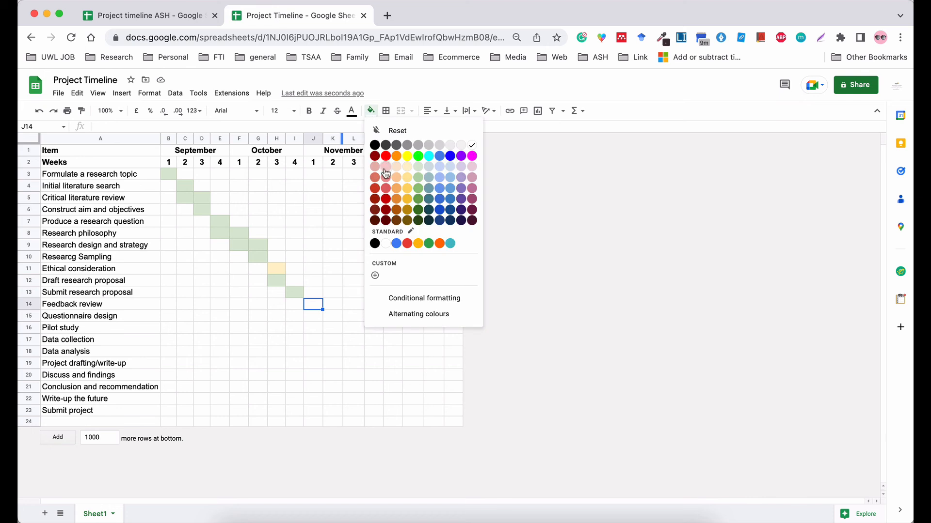
click(386, 167)
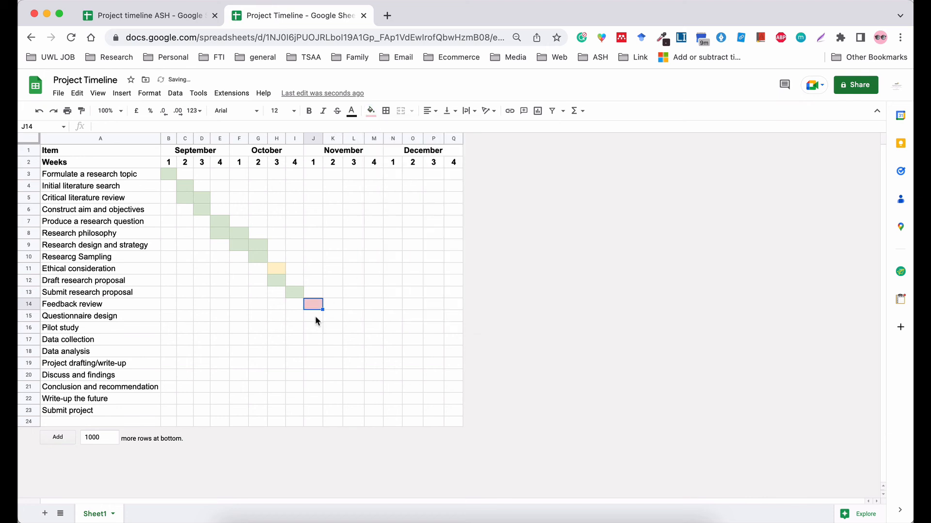
click(314, 319)
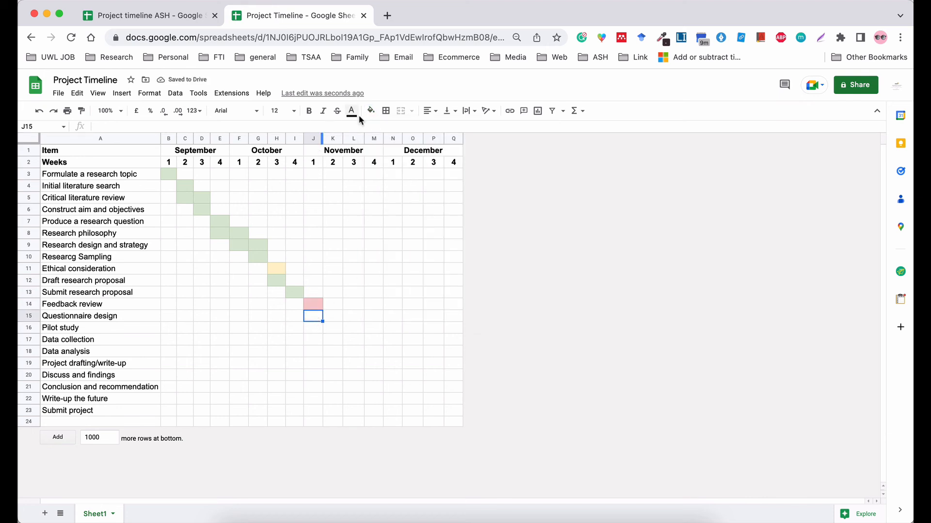
click(371, 111)
click(386, 167)
click(330, 317)
click(371, 112)
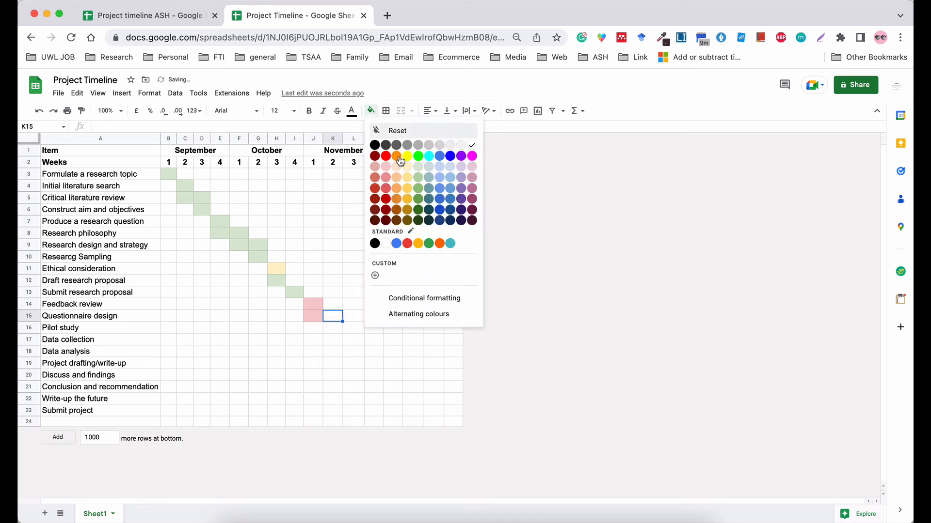
click(391, 169)
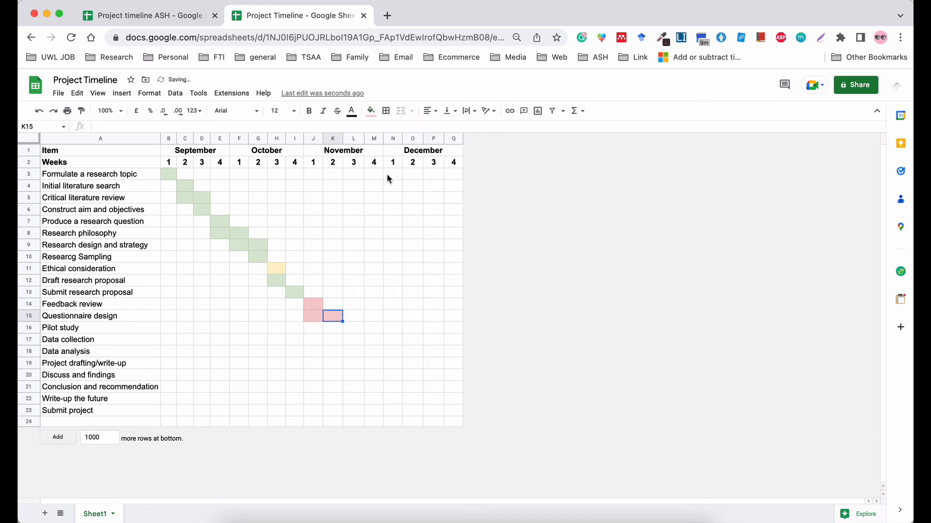
click(326, 329)
click(371, 112)
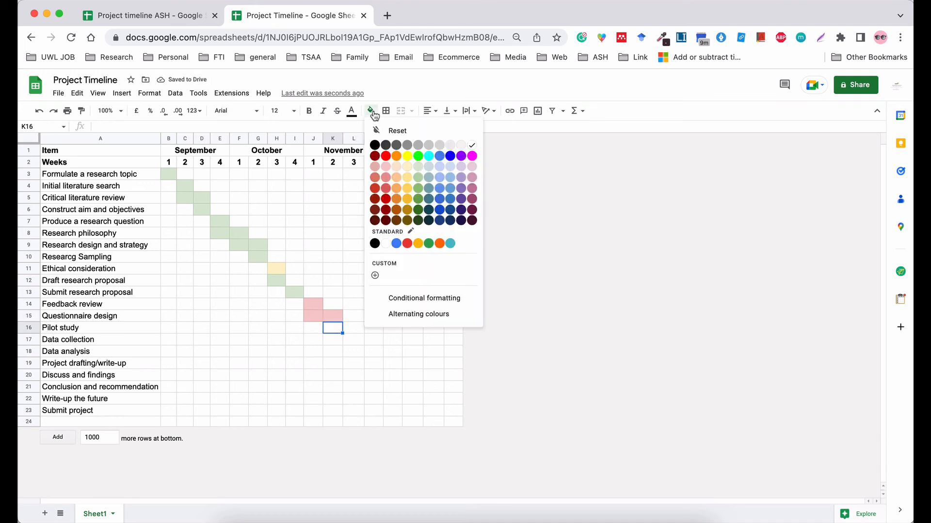
click(391, 169)
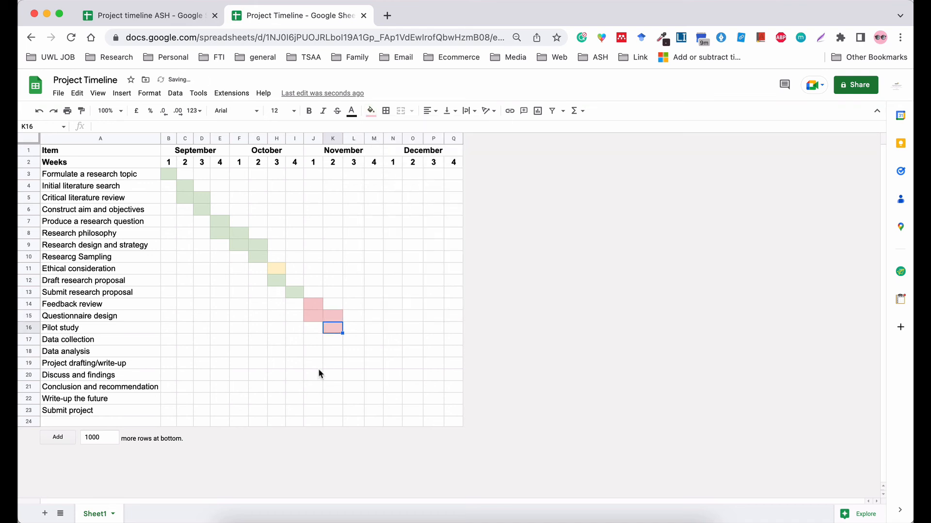
Fill L17:M17 light red for Data collection and N18:O18 for Data analysis.
click(349, 339)
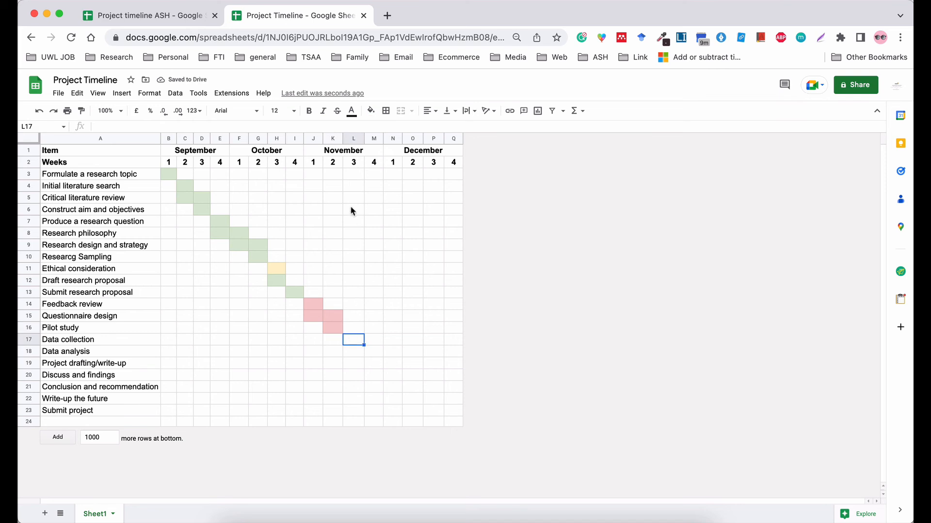
click(371, 112)
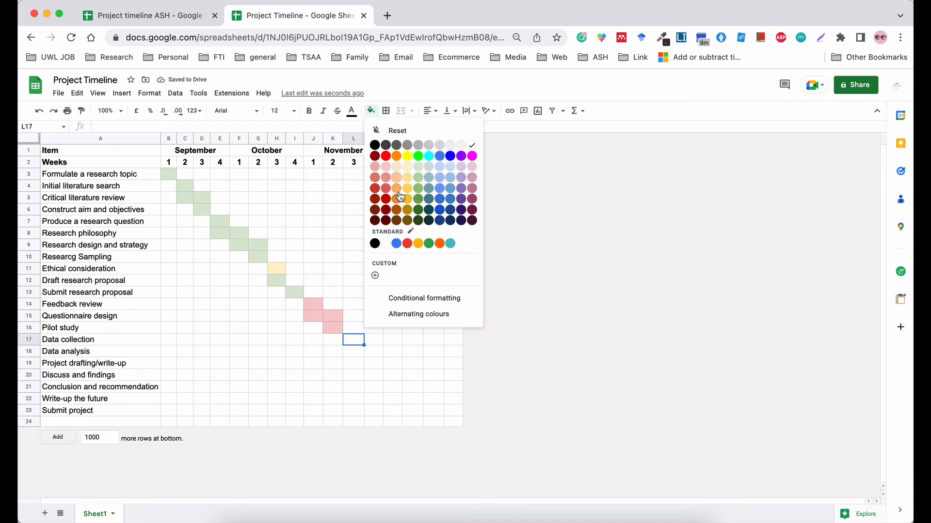
click(386, 167)
click(372, 339)
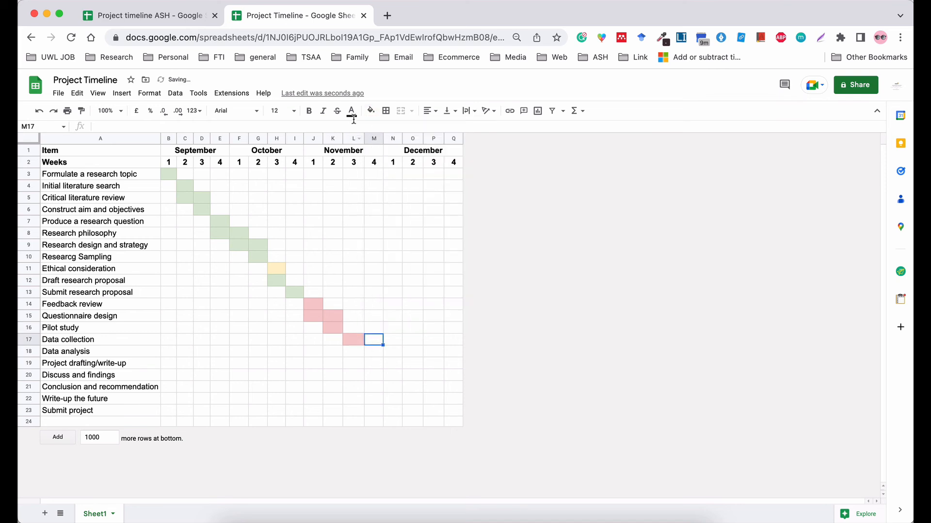
click(371, 112)
click(385, 167)
click(386, 350)
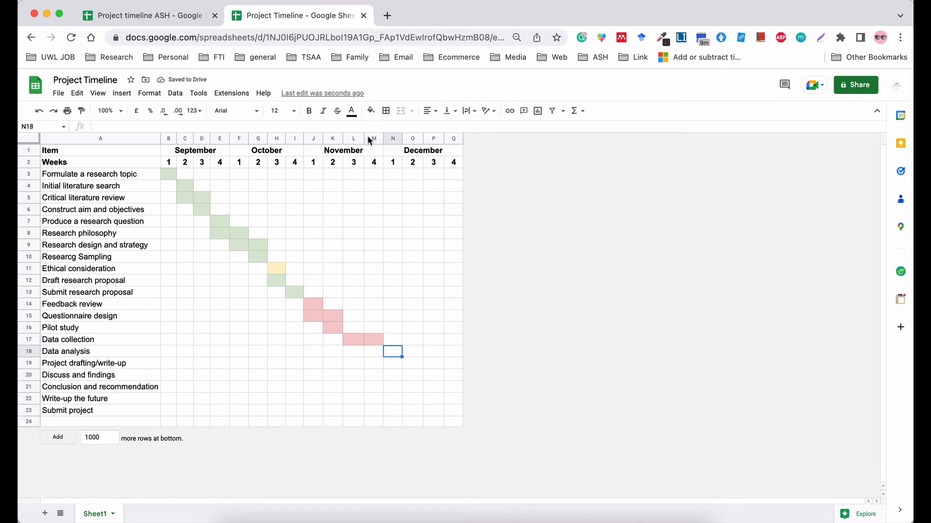
click(369, 111)
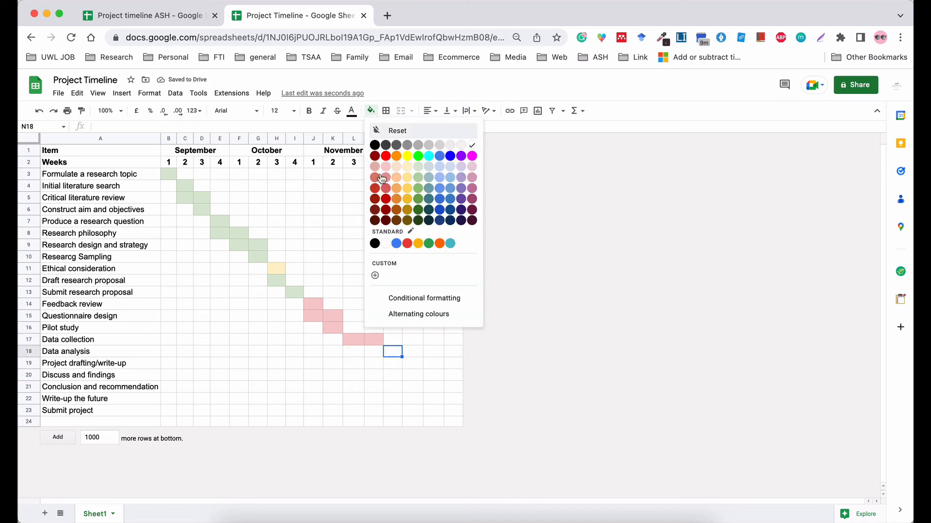
click(385, 167)
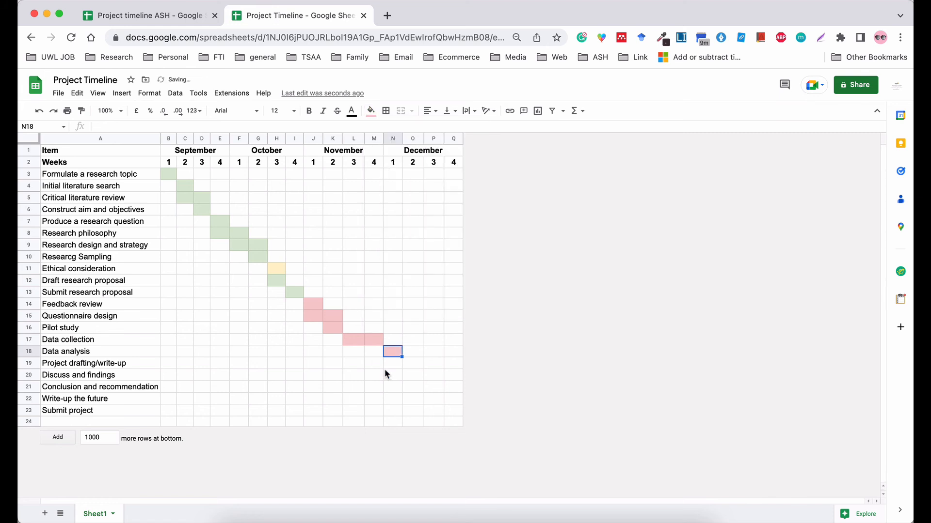
click(407, 356)
click(370, 112)
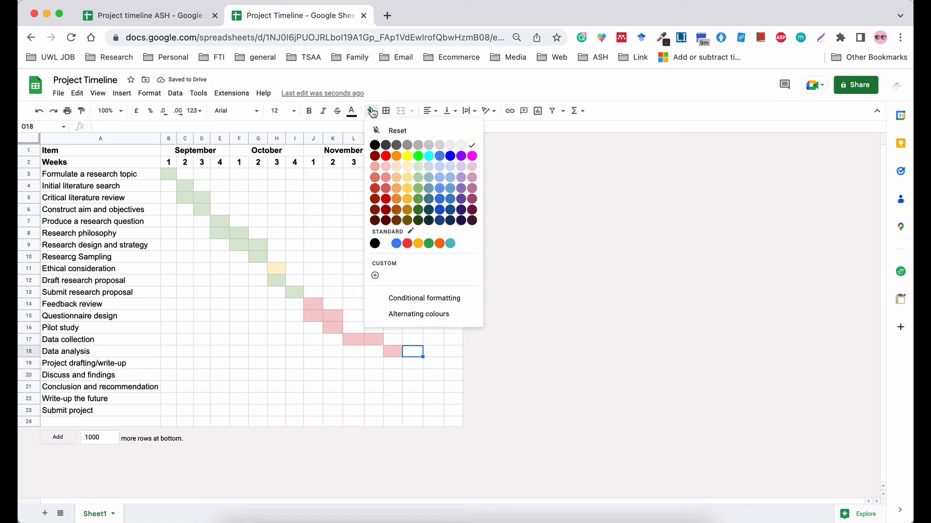
click(385, 166)
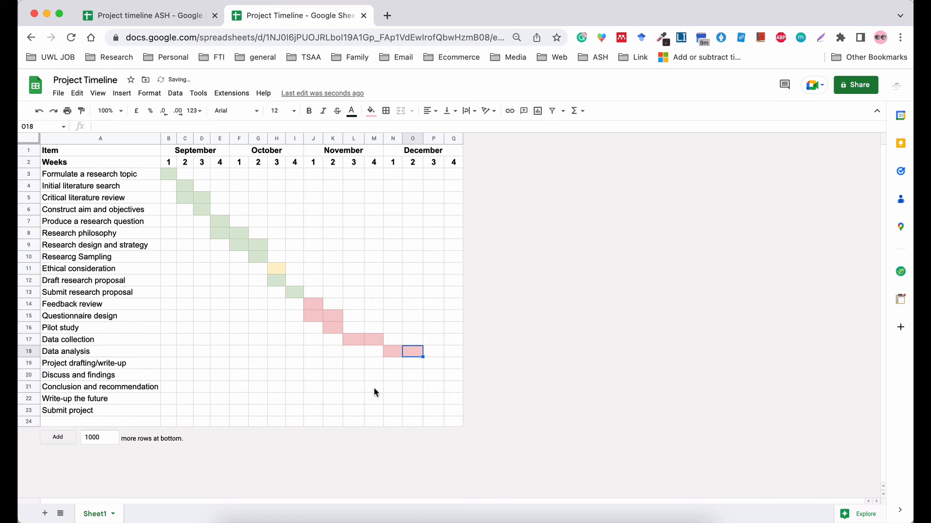
Fill N19:P19 light red for Project drafting.
click(406, 365)
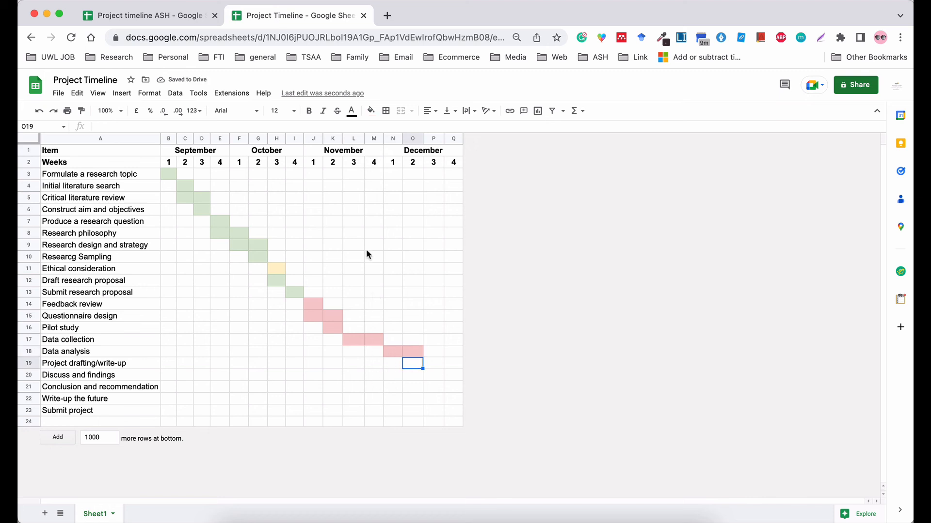
click(370, 111)
click(385, 166)
click(391, 363)
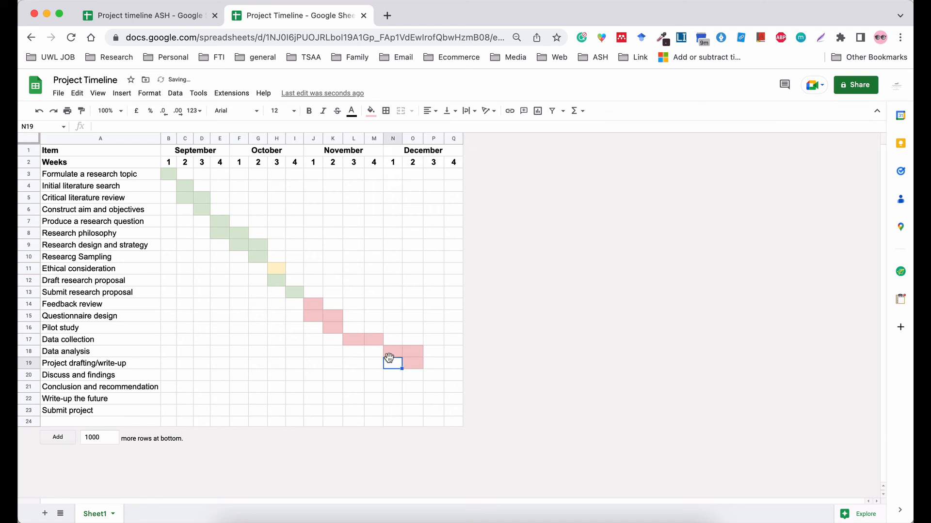
click(371, 113)
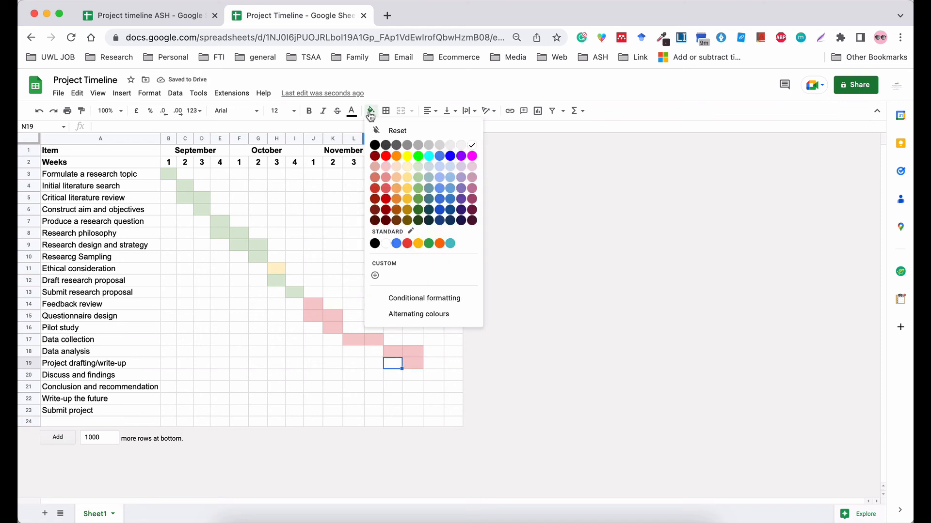
click(385, 167)
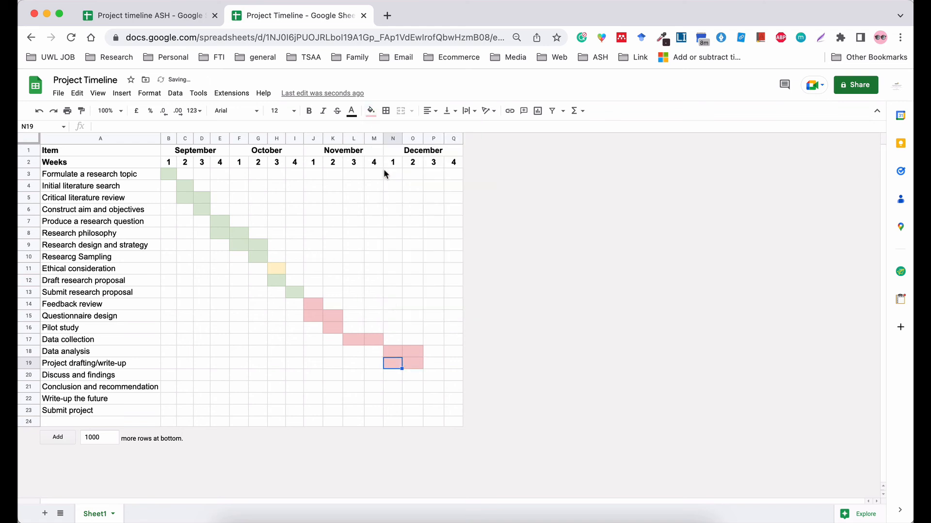
click(432, 363)
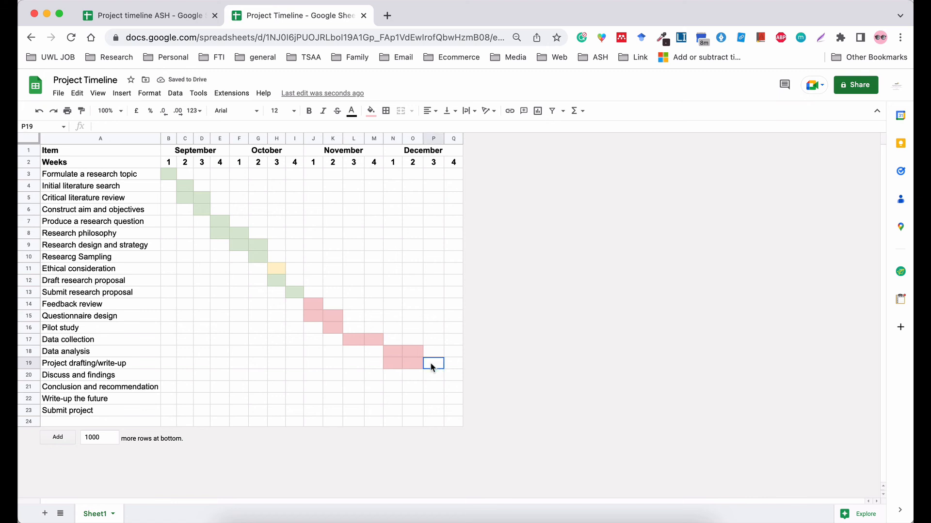
click(370, 112)
click(385, 167)
Fill N20:P20 light red for Discuss and findings.
click(431, 375)
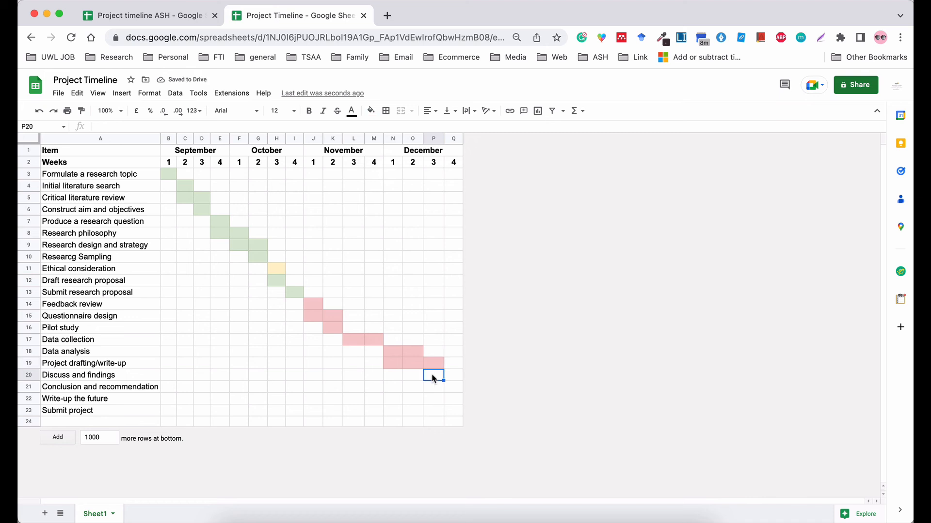
click(371, 111)
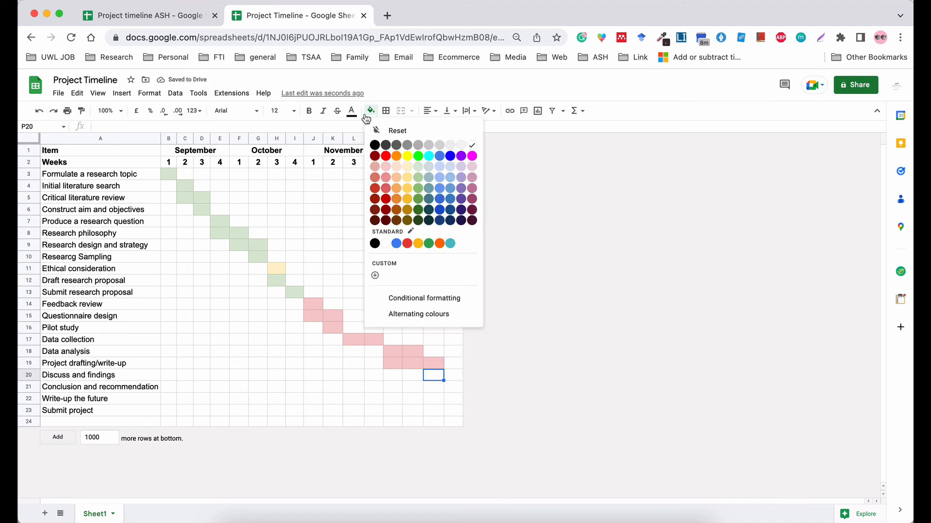
click(386, 167)
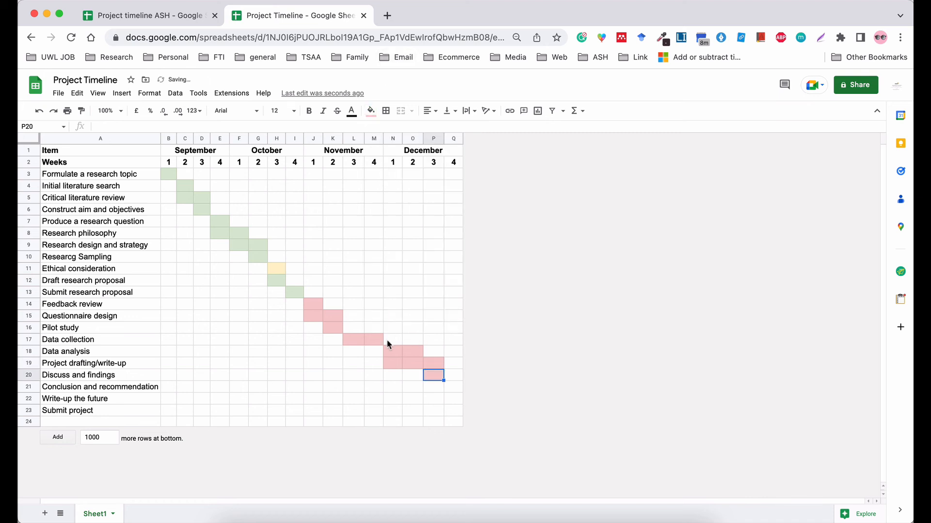
click(412, 377)
click(370, 110)
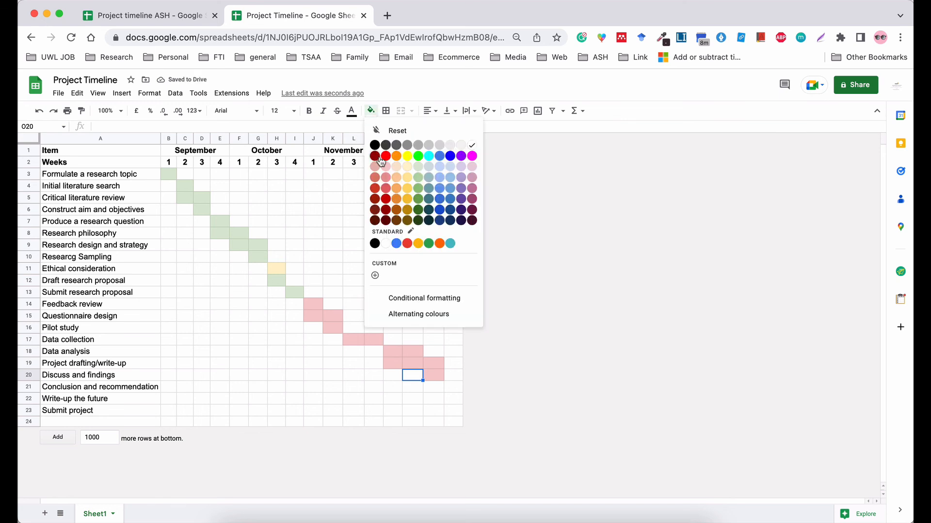
click(386, 167)
click(390, 376)
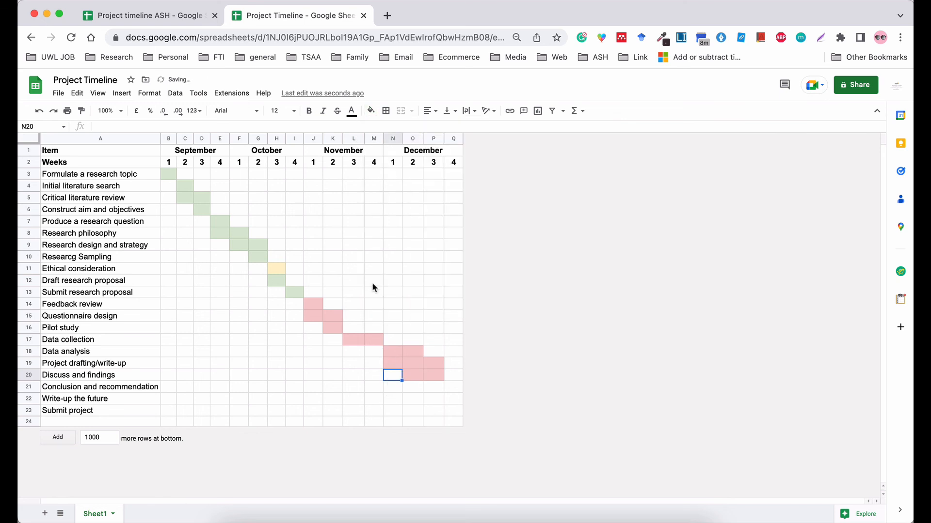
click(371, 111)
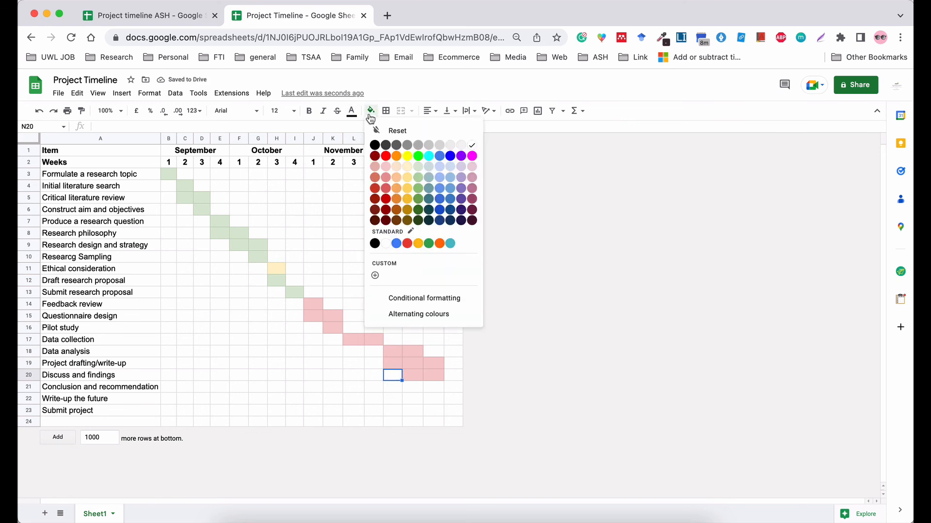
click(385, 167)
Fill Q21, Q22 and Q23 light red in December week 4 for the last three tasks.
click(436, 390)
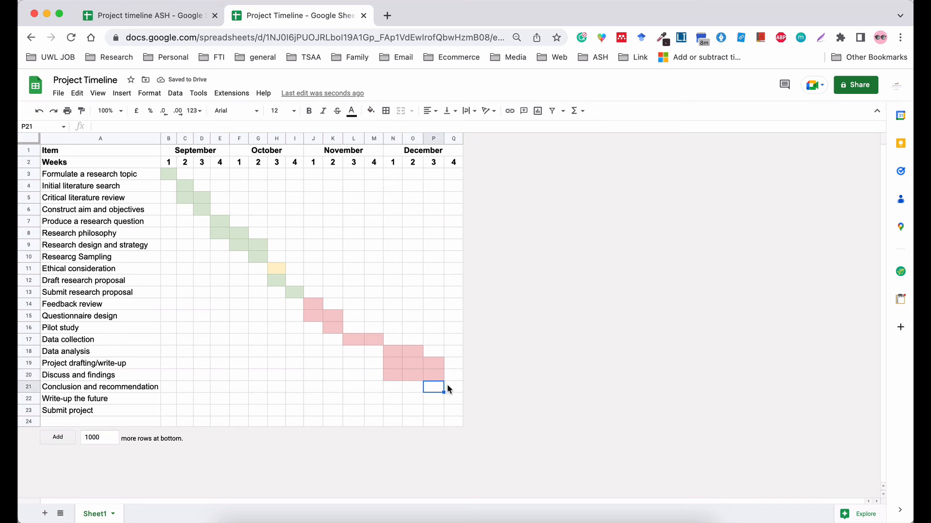
click(448, 388)
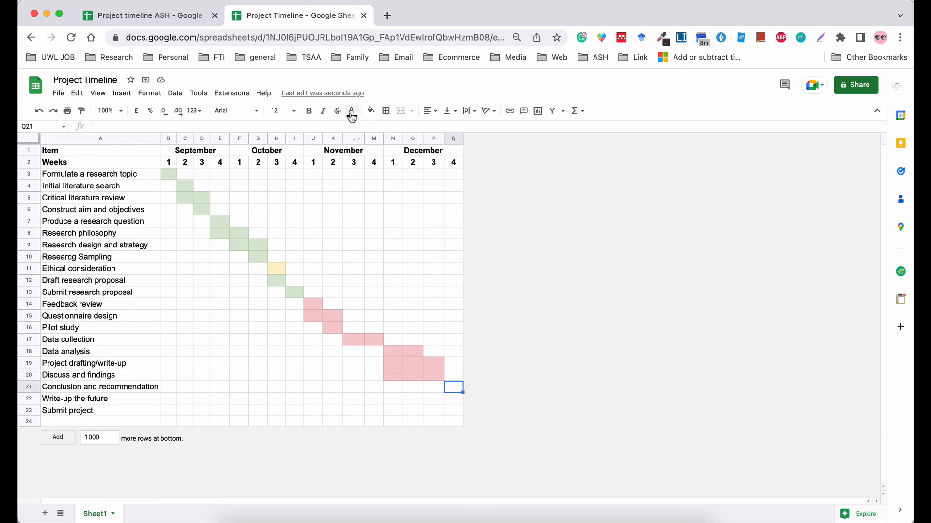
click(370, 111)
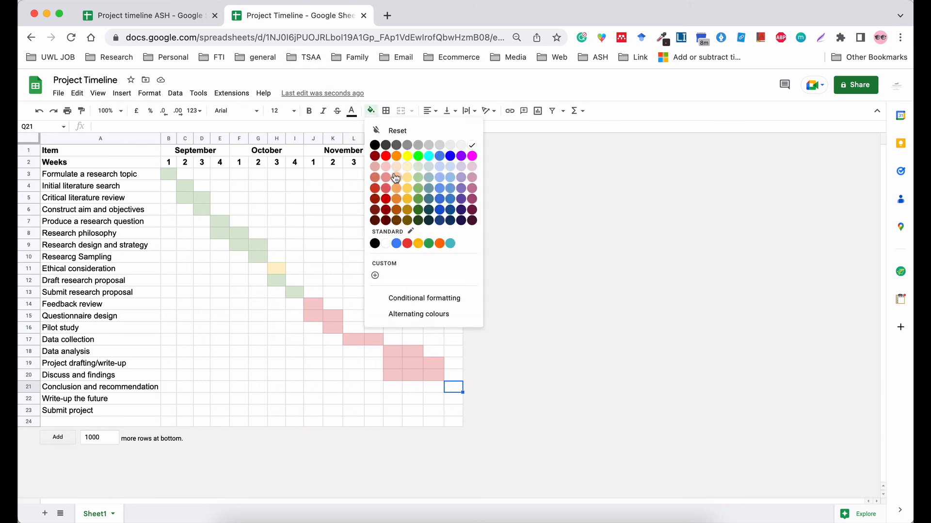
click(389, 167)
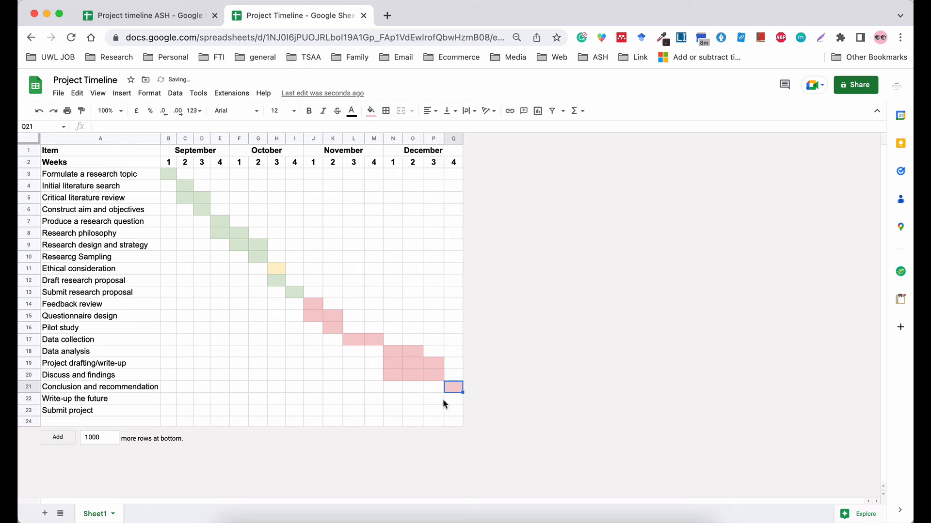
click(452, 400)
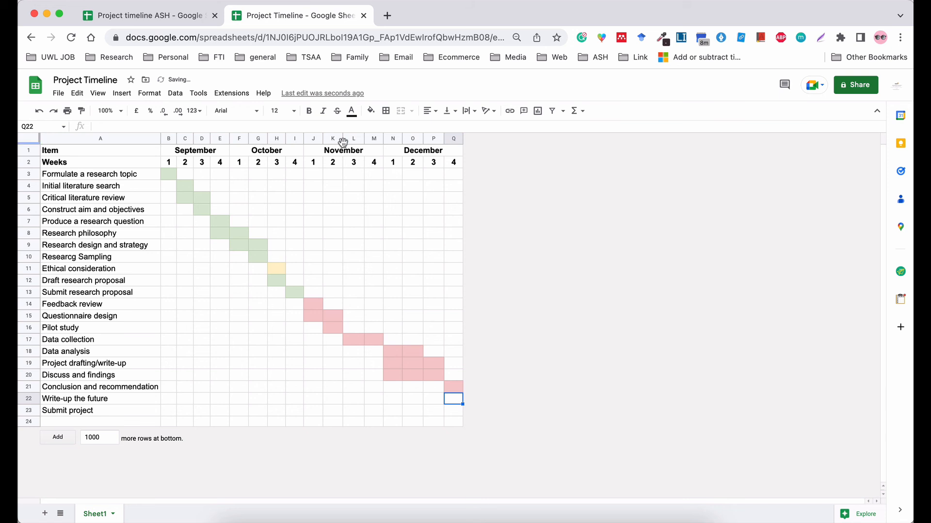
click(371, 111)
click(390, 168)
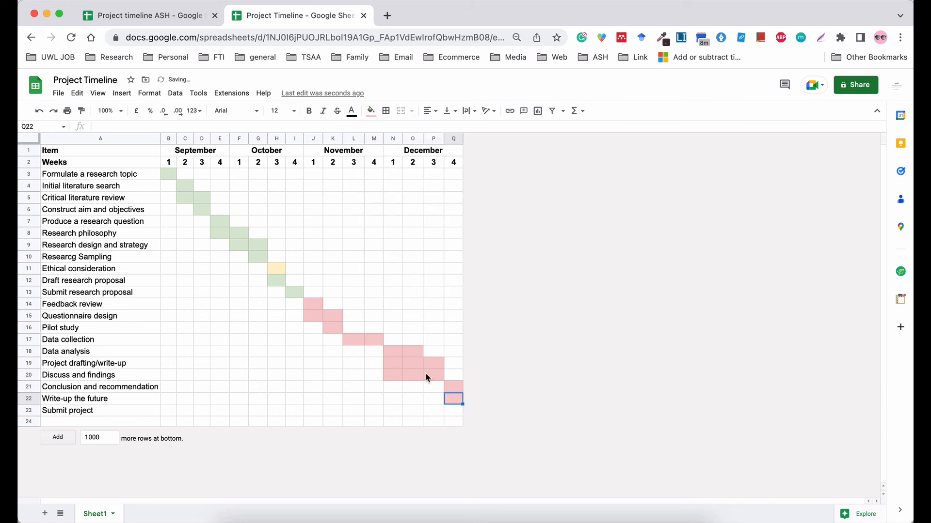
click(450, 408)
click(371, 111)
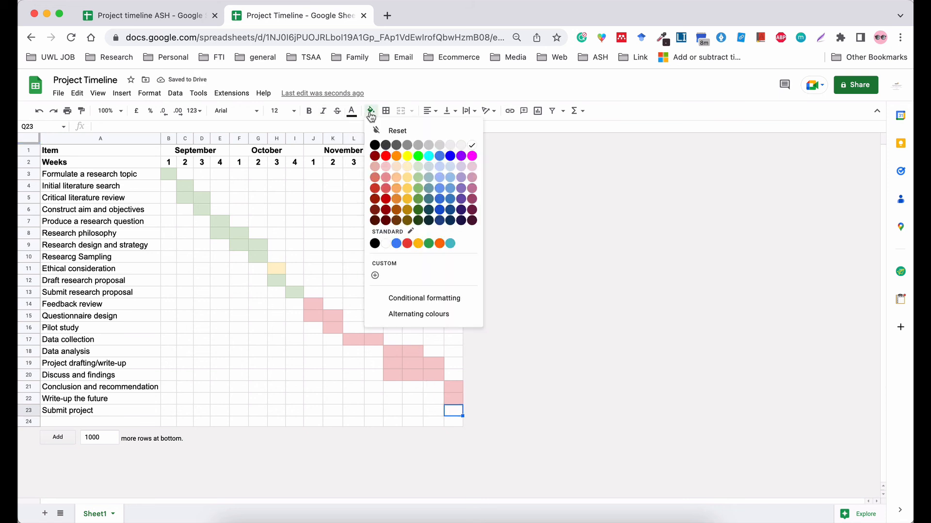
click(385, 166)
click(551, 293)
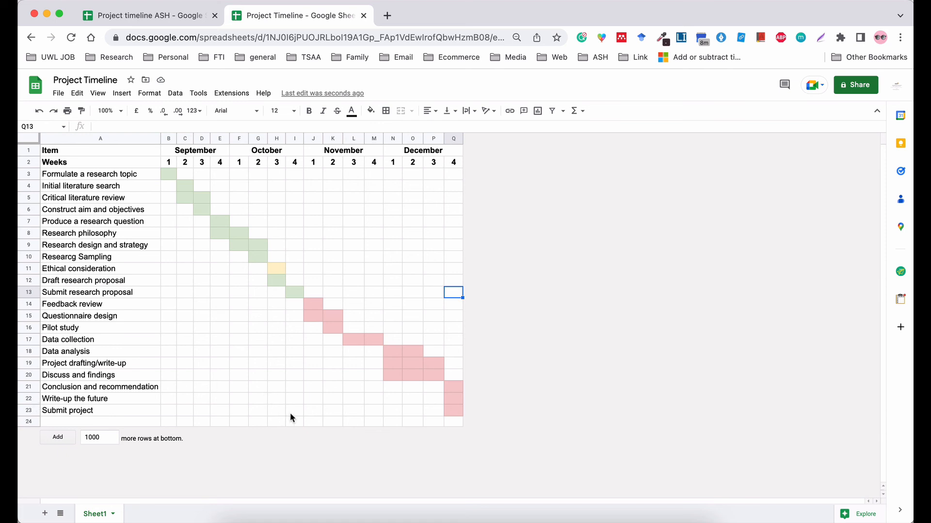
click(68, 397)
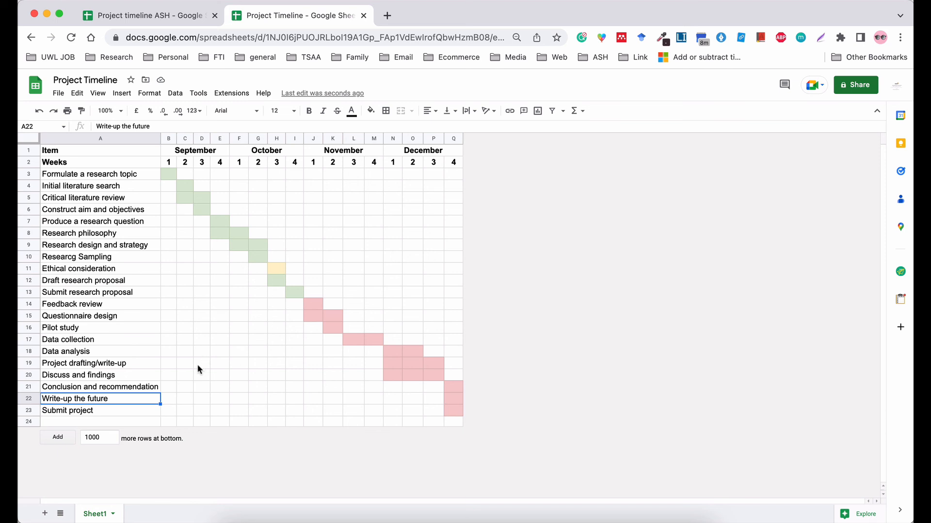
Append 'work' to A22 so the task reads 'Write-up the future work'.
double_click(127, 396)
text(work)
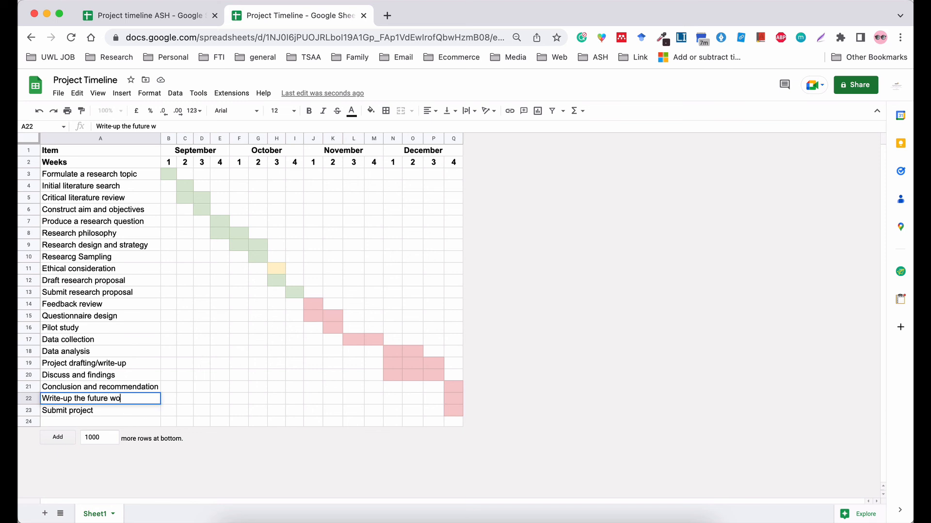
click(453, 387)
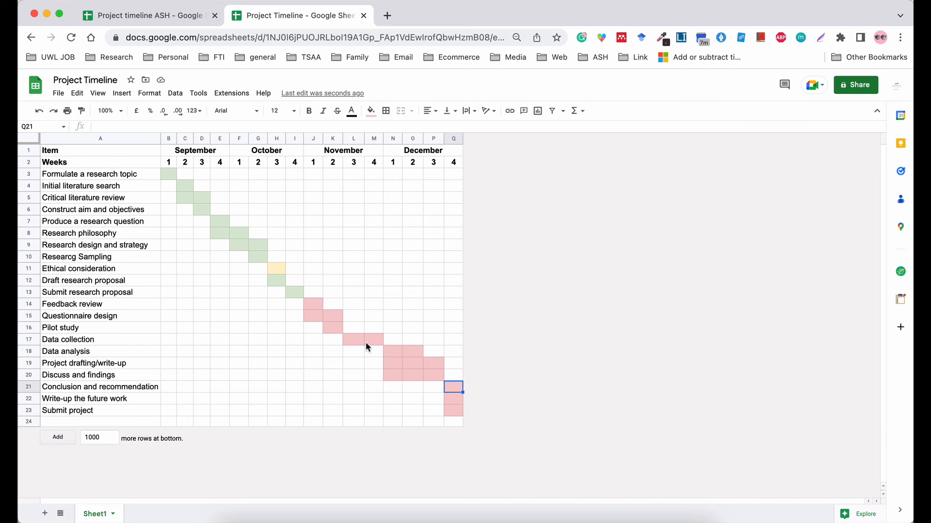
drag(386, 348, 431, 377)
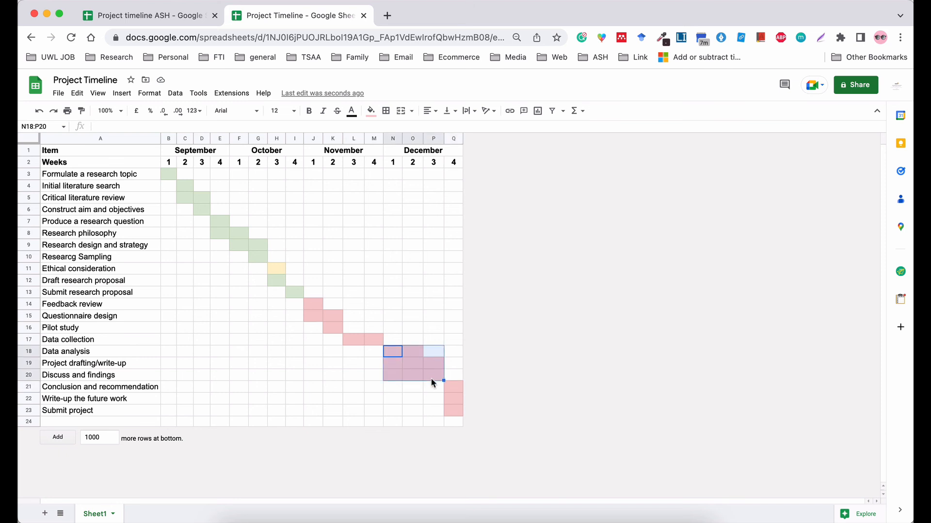
click(508, 284)
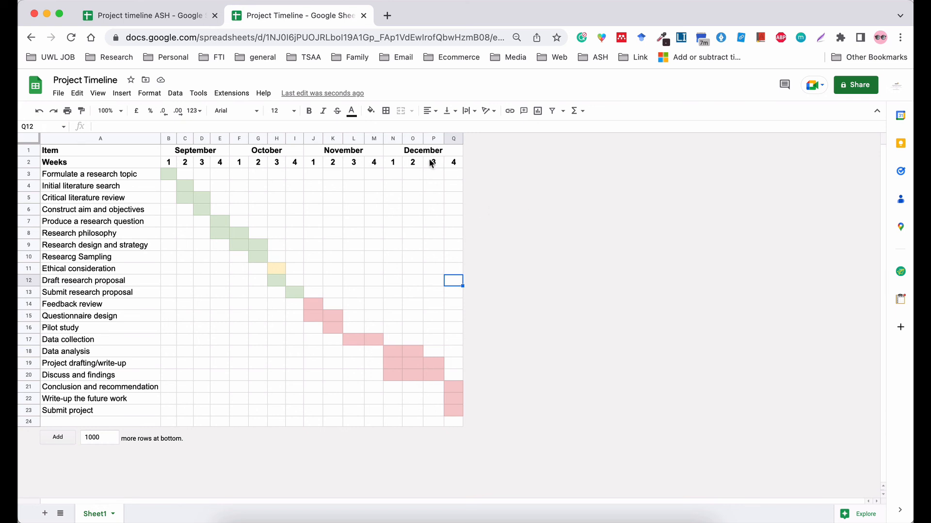
Insert three new week columns to the right of column Q.
click(453, 139)
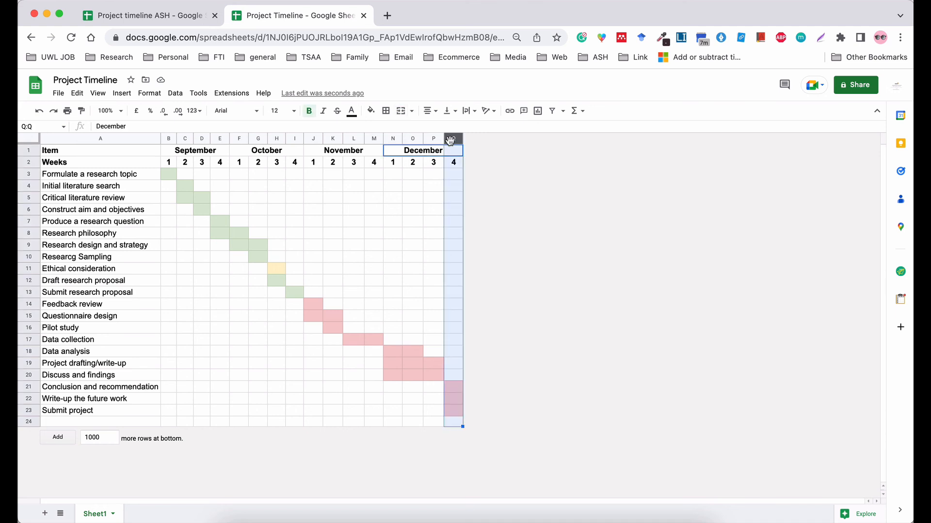
right_click(451, 141)
click(540, 245)
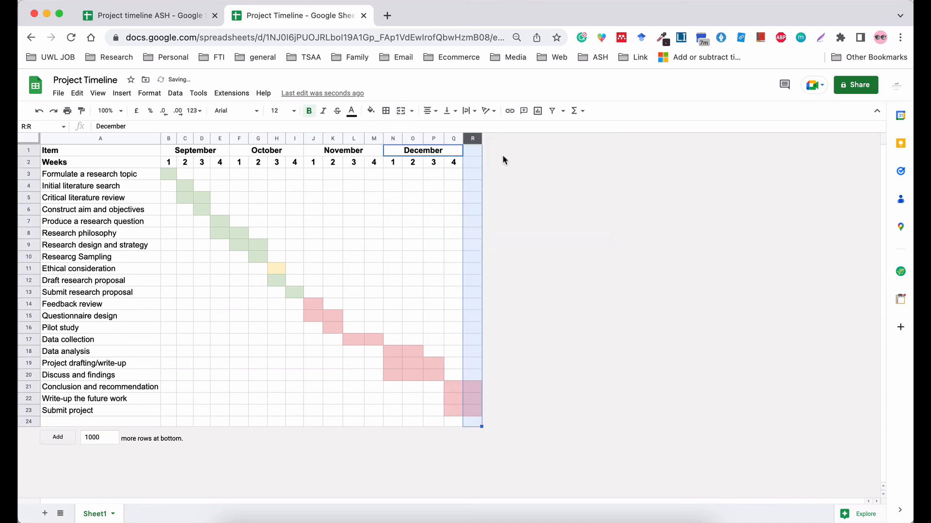
right_click(472, 139)
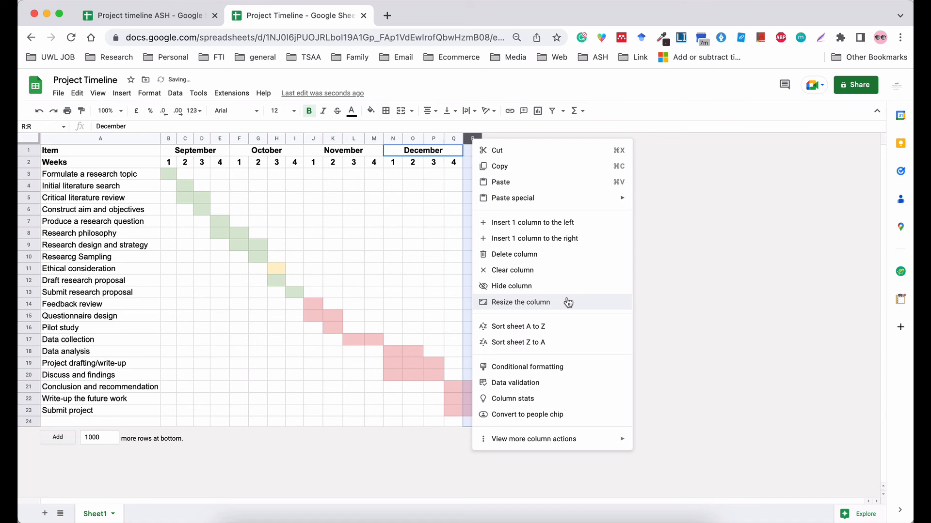
click(557, 237)
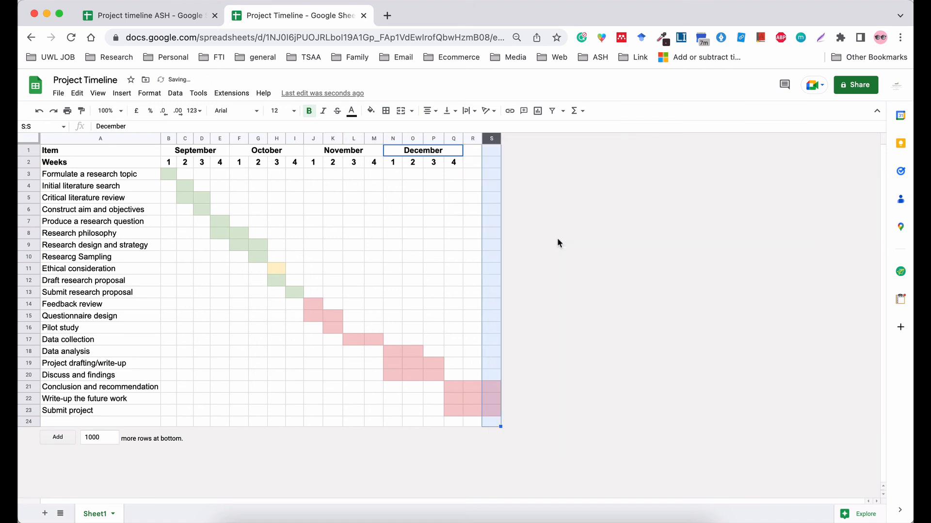
right_click(487, 140)
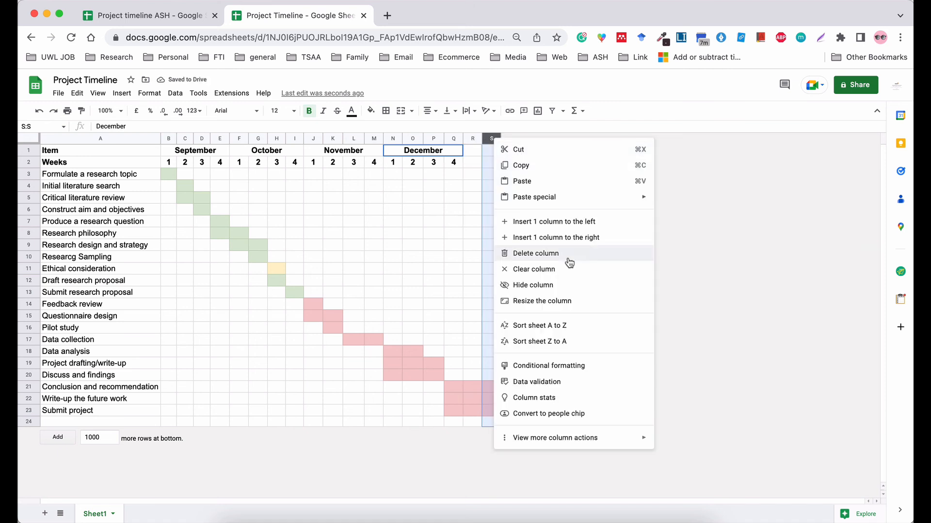
click(587, 240)
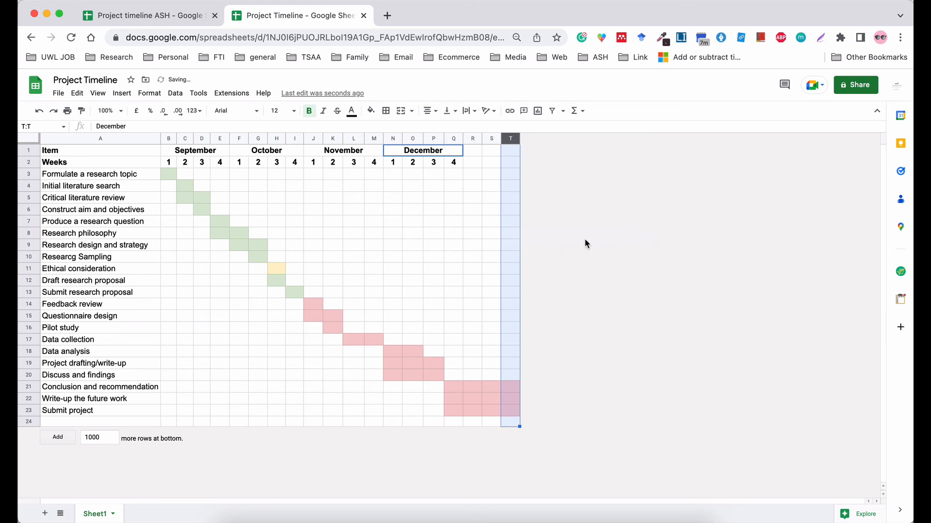
Merge and centre R1:T1 and label it 'January'.
click(474, 150)
shift+click(504, 152)
click(428, 111)
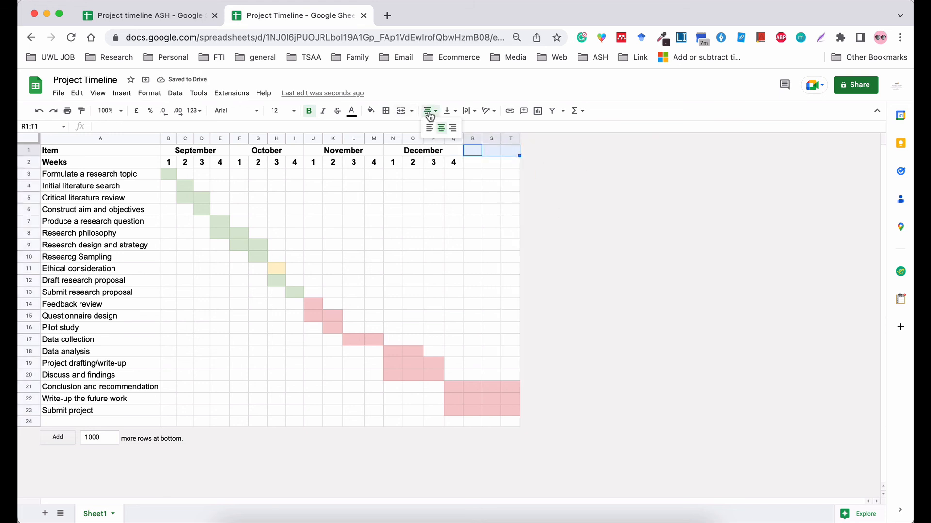
click(441, 128)
click(400, 111)
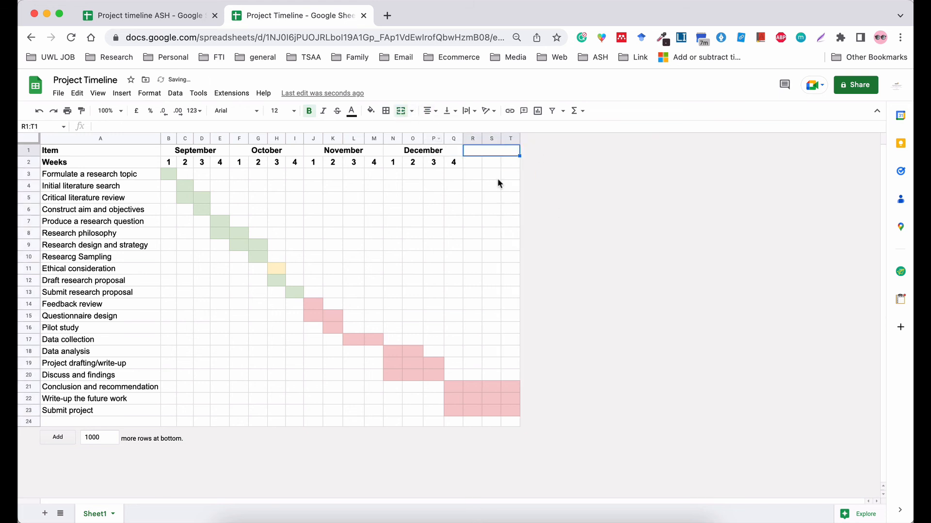
text(Jan)
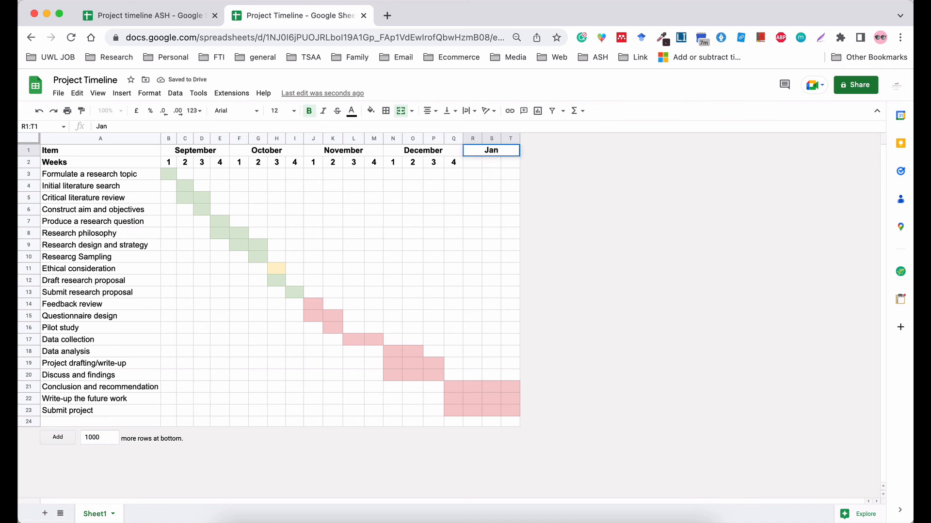
text(uary)
click(542, 408)
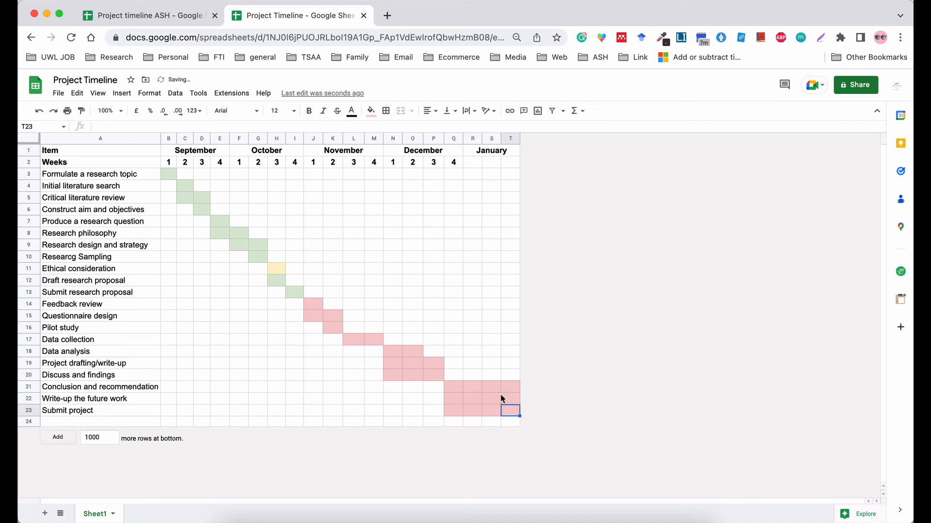
Reset the fill colour on S21:T23.
drag(489, 388, 508, 408)
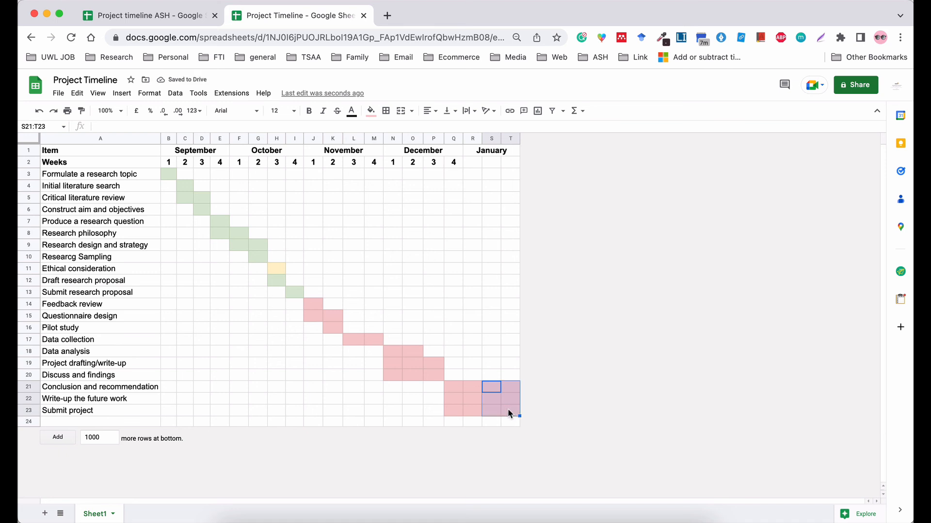
click(370, 110)
click(396, 131)
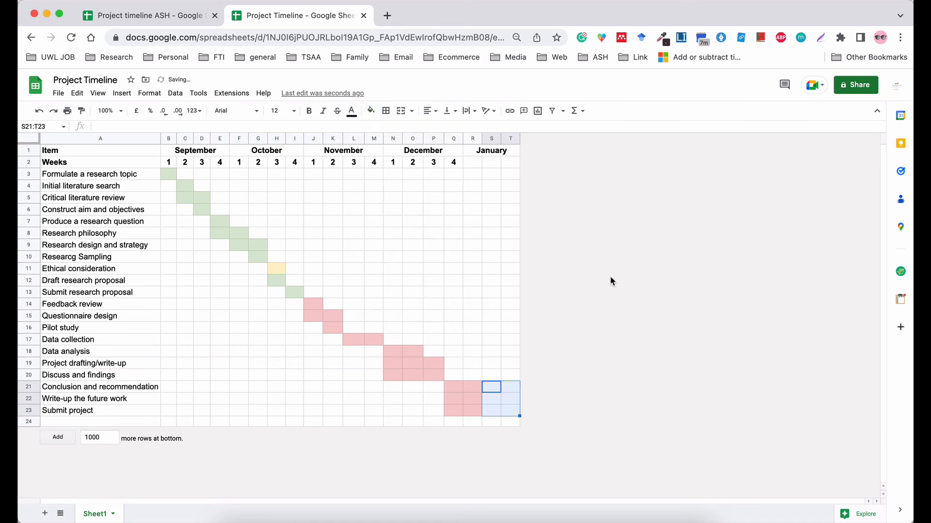
click(510, 281)
Fill T23 pink and clear the fill from Q23:R23 on the Submit project row.
click(503, 410)
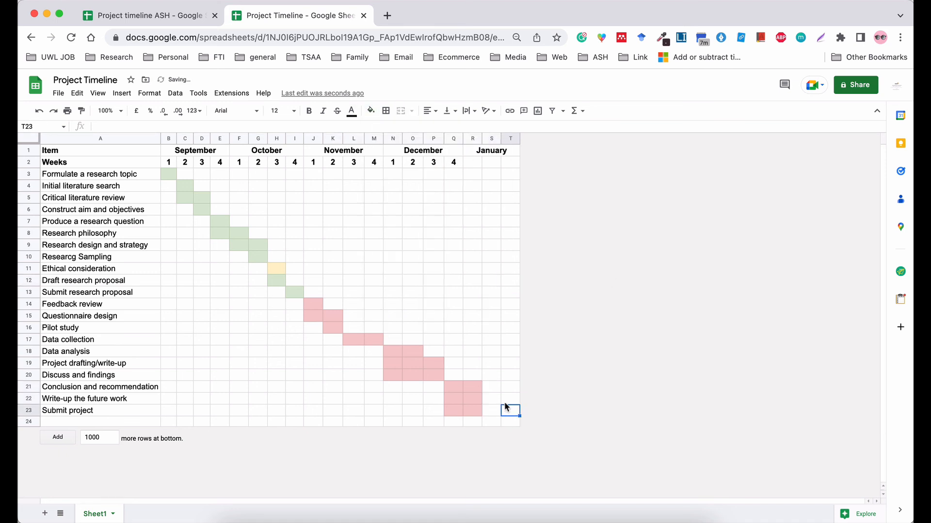
click(371, 111)
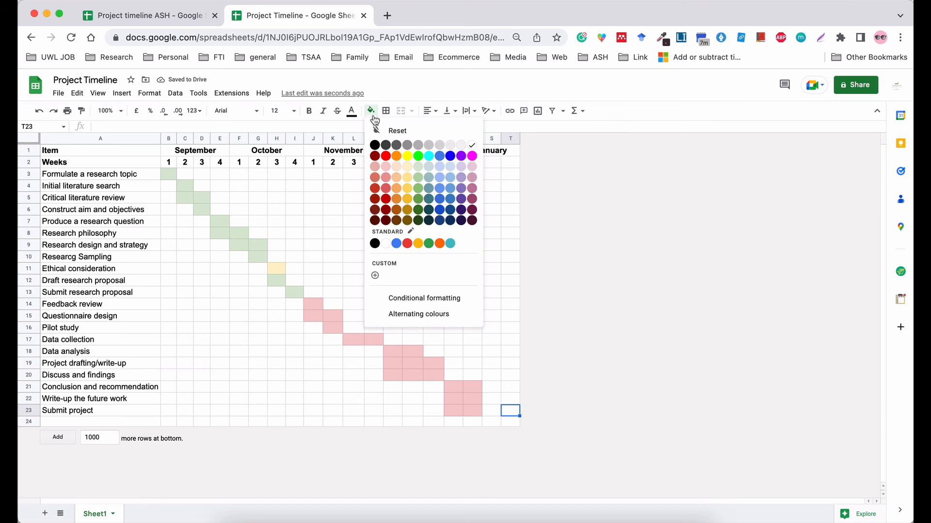
click(385, 178)
drag(446, 409, 469, 406)
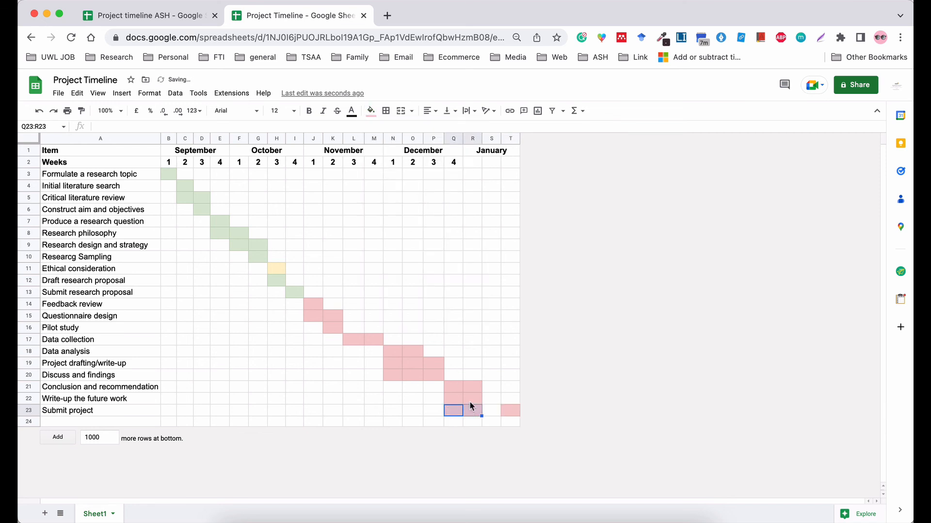
click(371, 111)
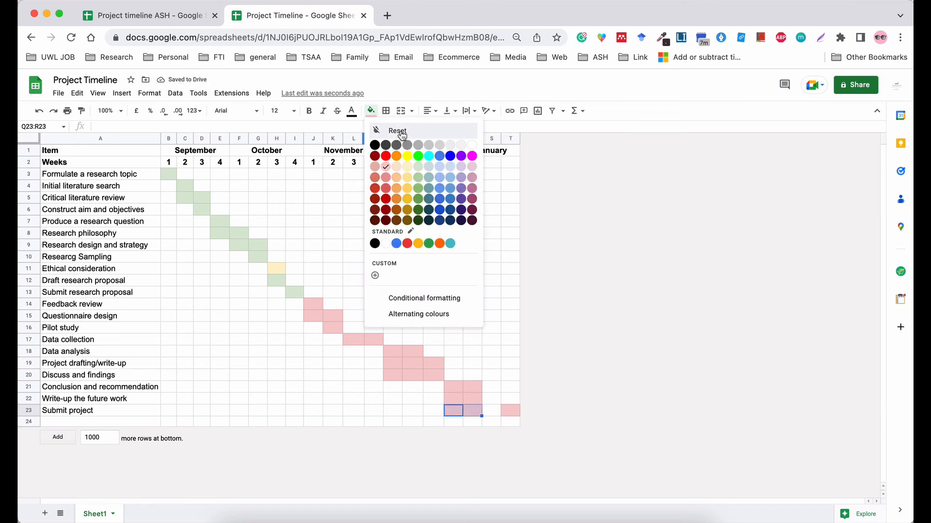
click(388, 129)
click(510, 340)
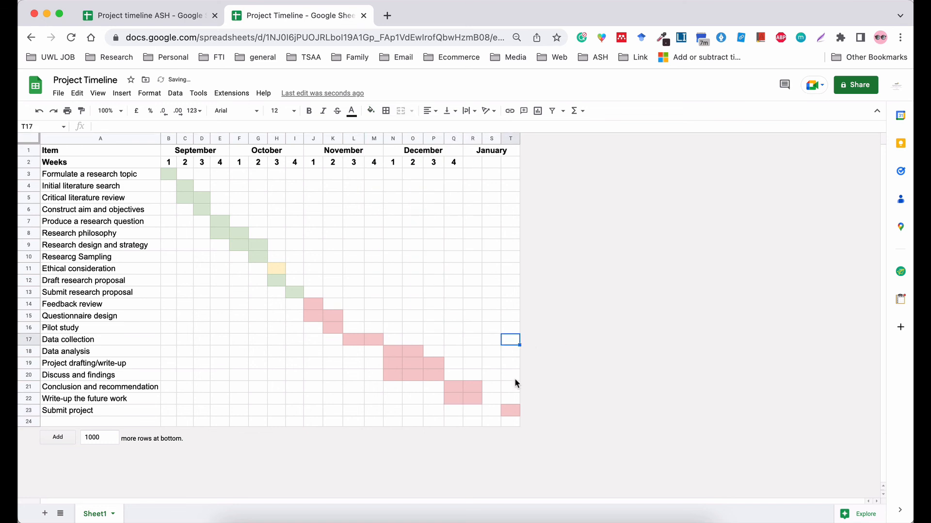
click(491, 399)
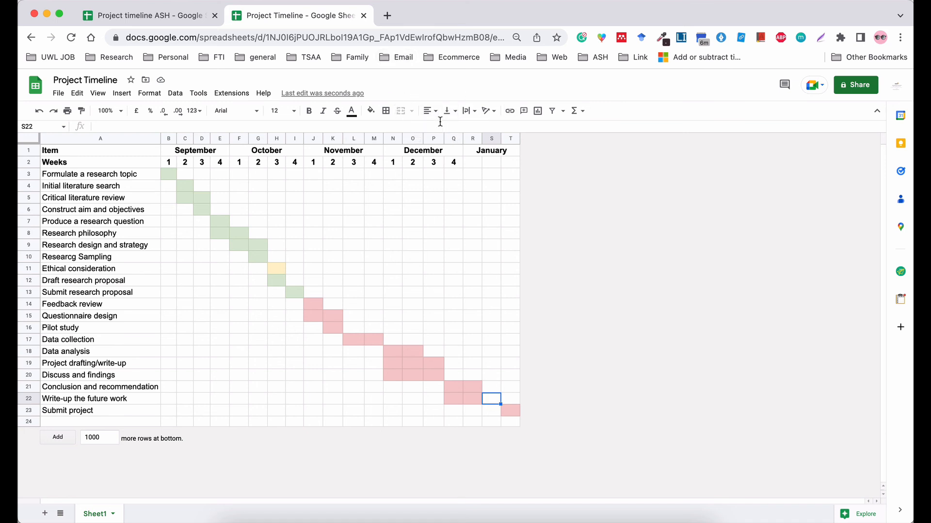
Insert a 'Proof read' task row below Write-up the future work.
right_click(30, 398)
click(97, 259)
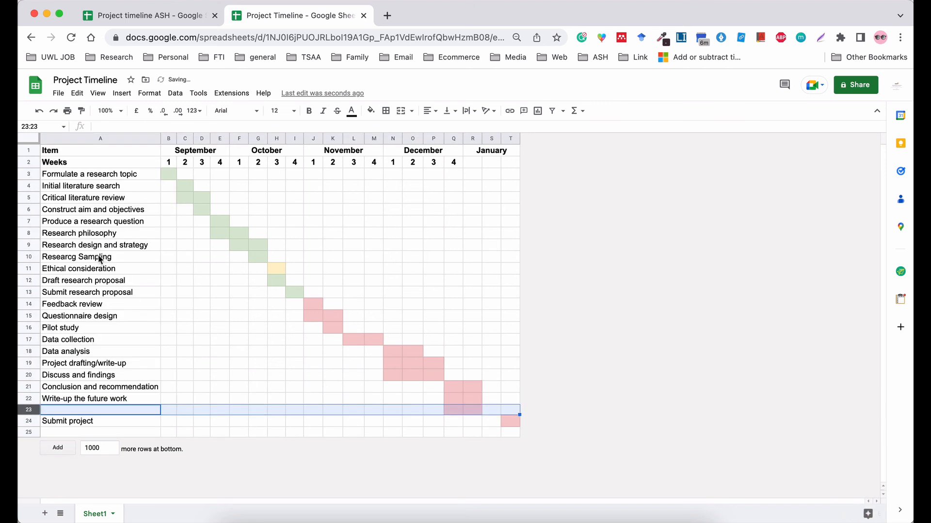
text(Proof)
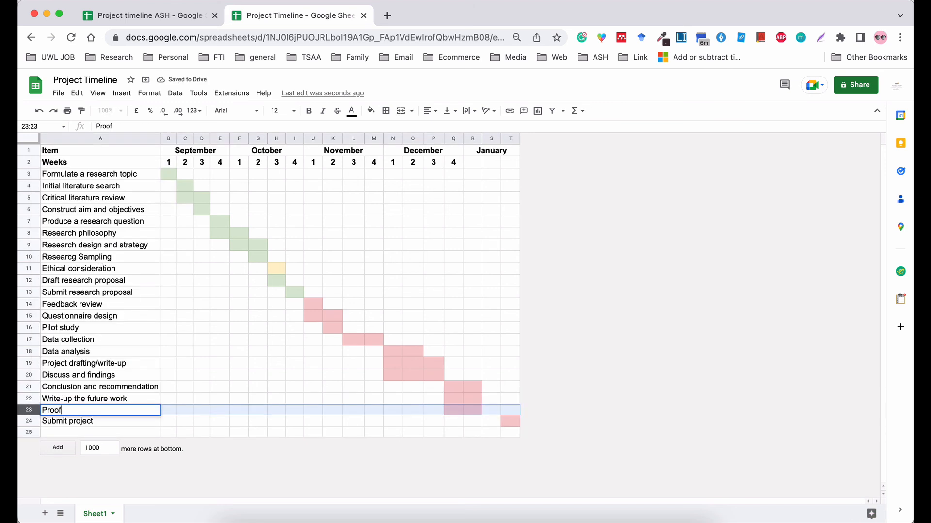
text( read)
click(469, 281)
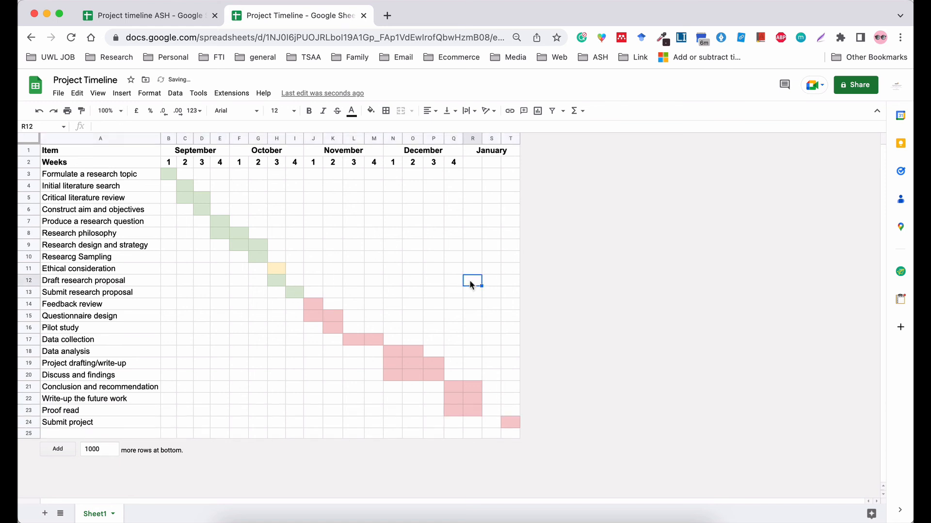
Fill S23 pink and clear the fill from Q23:R23 on the Proof read row.
click(486, 403)
click(486, 410)
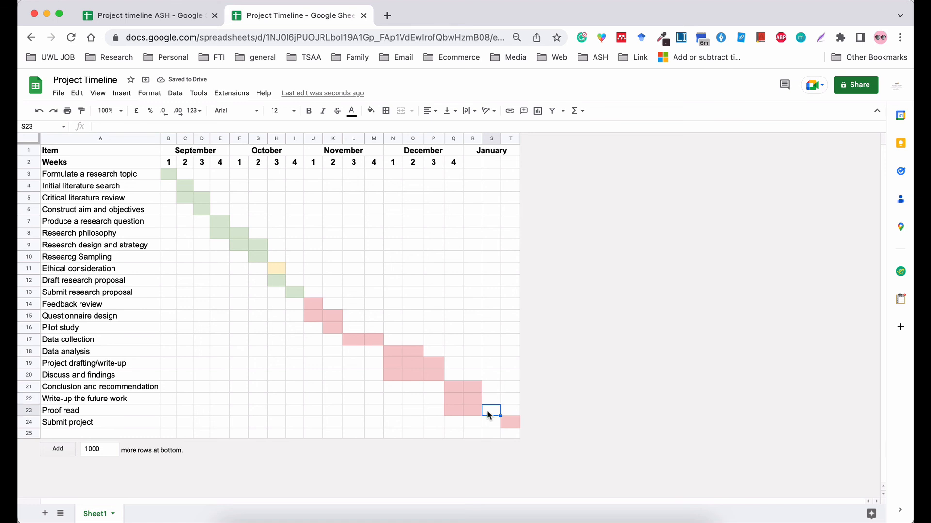
click(371, 111)
click(385, 166)
drag(472, 408, 449, 412)
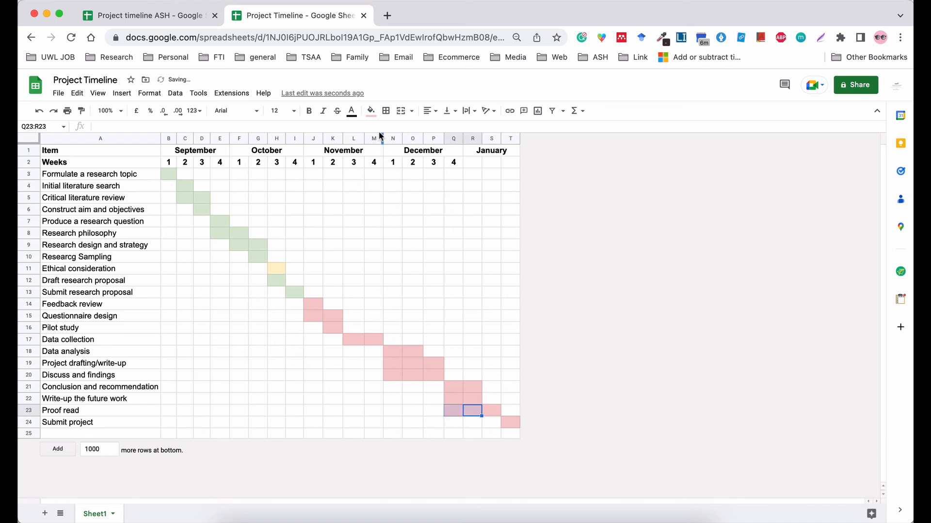
click(371, 111)
click(380, 129)
Clear the pink fill from Q22 on the Write-up row.
click(467, 396)
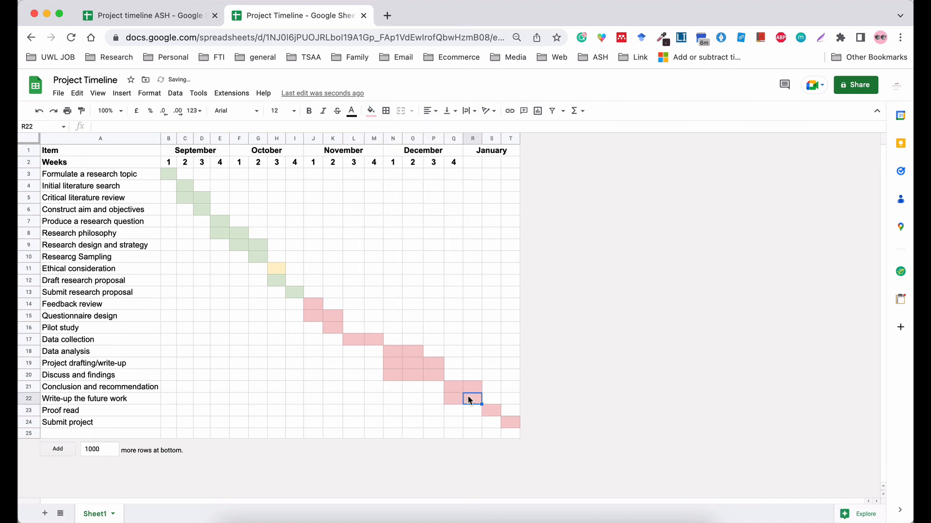
click(453, 399)
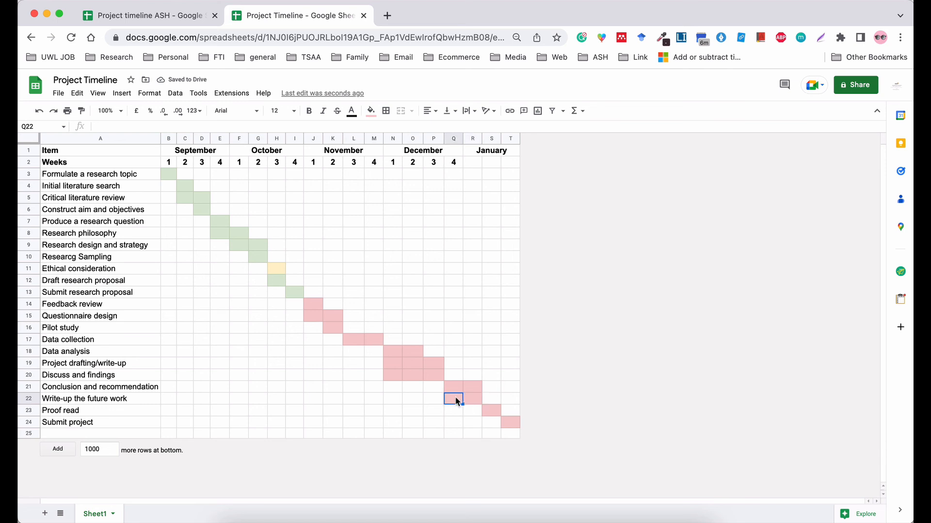
click(371, 110)
click(419, 155)
click(452, 387)
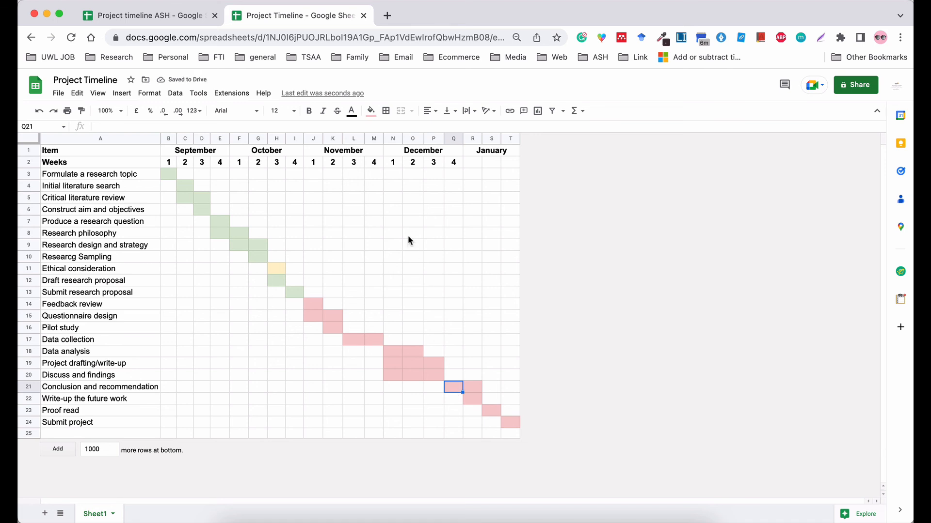
click(510, 280)
key(Down)
key(Down)
key(Down)
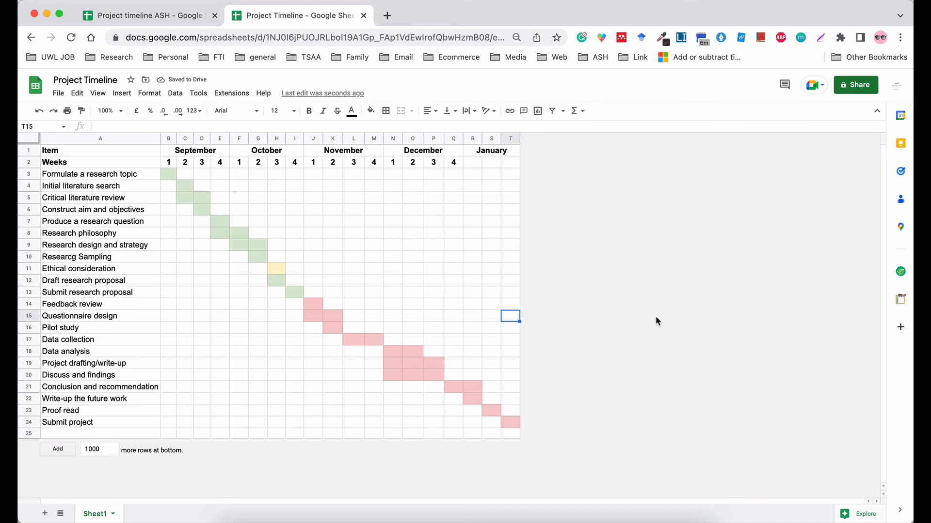